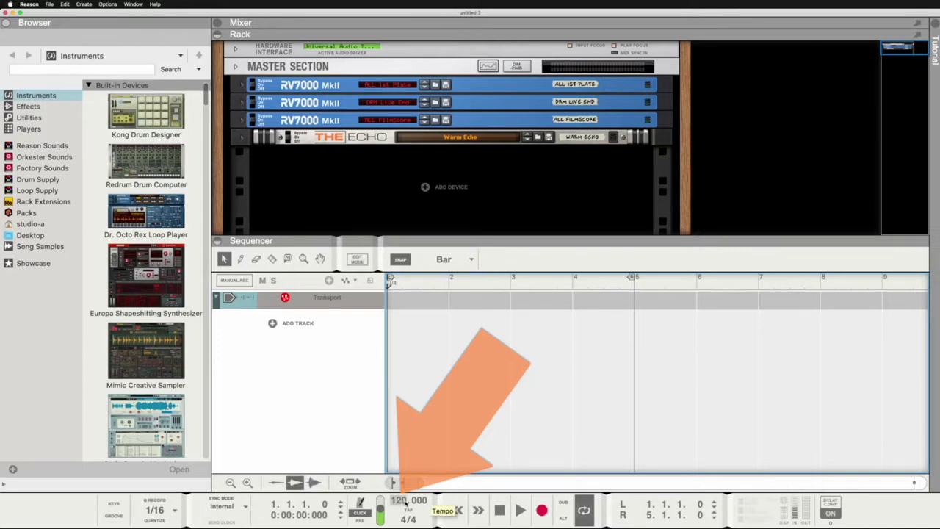
# Play the song briefly, then set the tempo to 126 BPM
pyautogui.press('space')
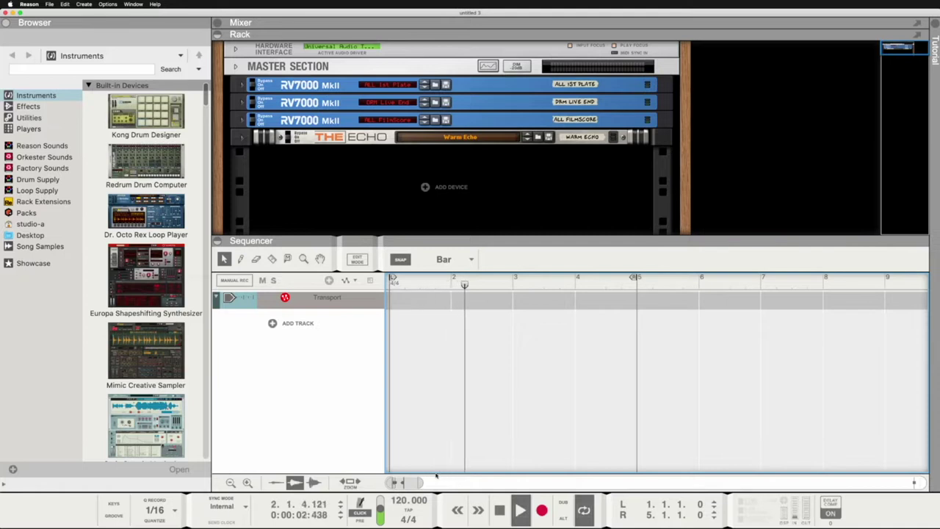
pyautogui.press('space')
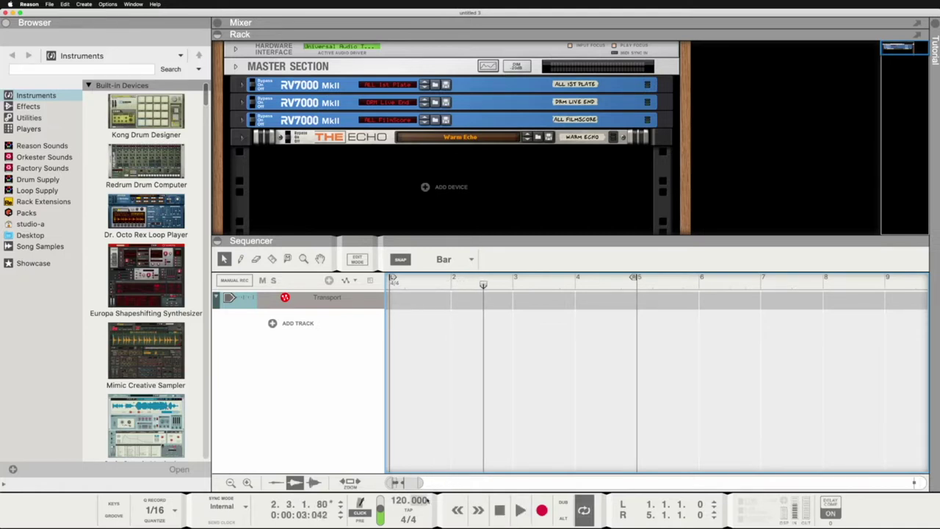
pyautogui.click(403, 502)
pyautogui.write('126')
pyautogui.click(460, 456)
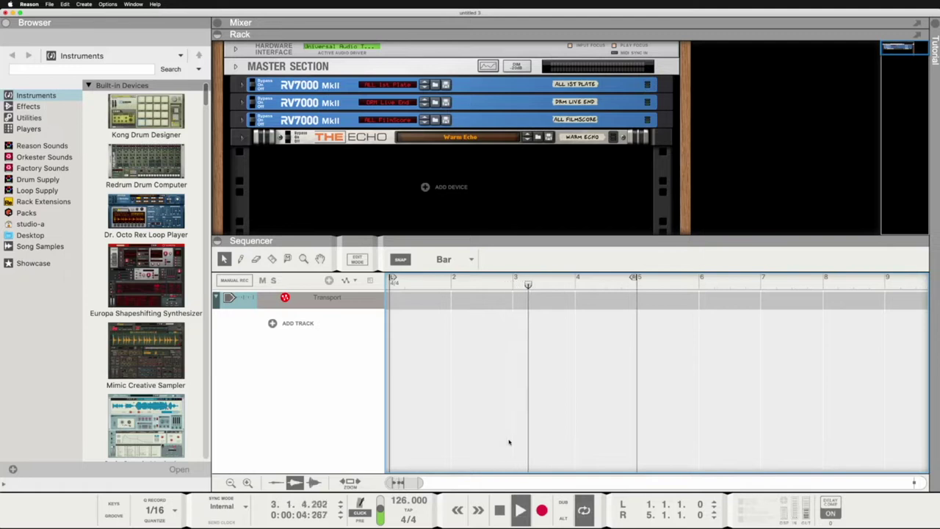
# Switch on the metronome Click and play the song to hear it
pyautogui.press('space')
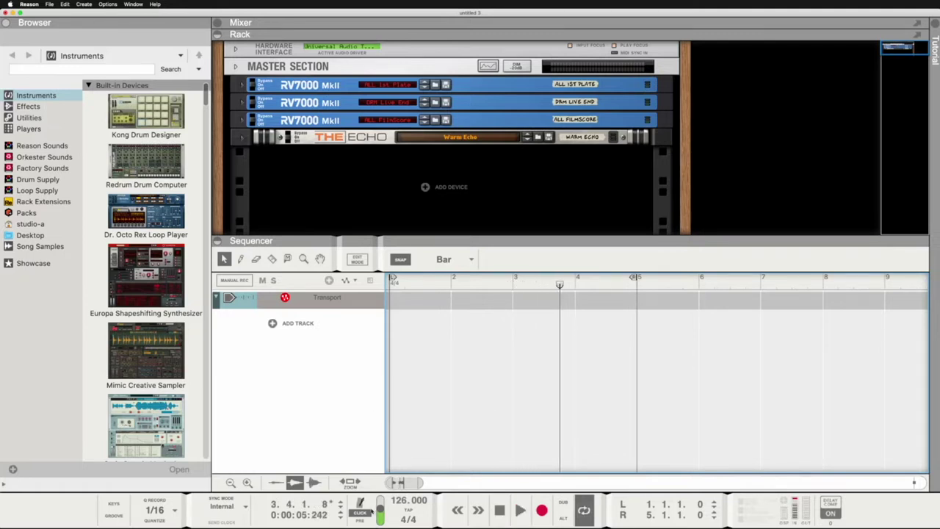
pyautogui.click(365, 513)
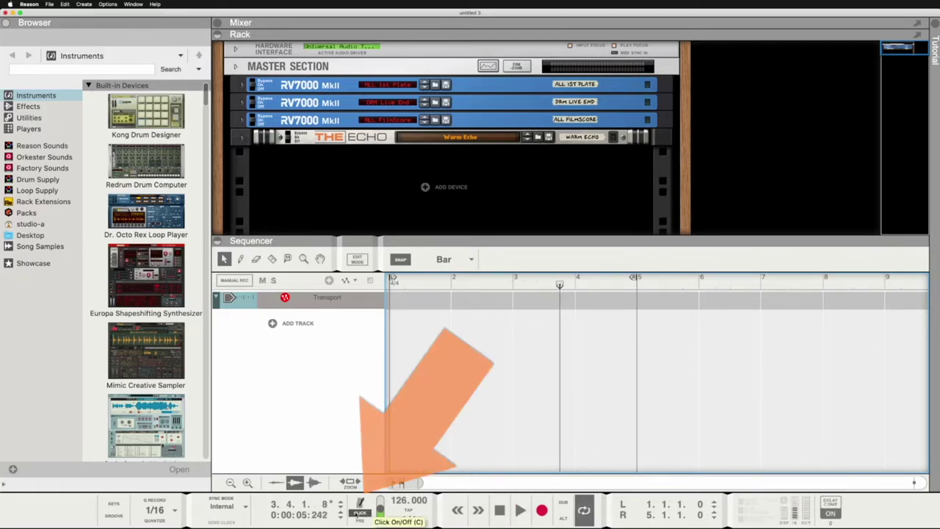
pyautogui.press('space')
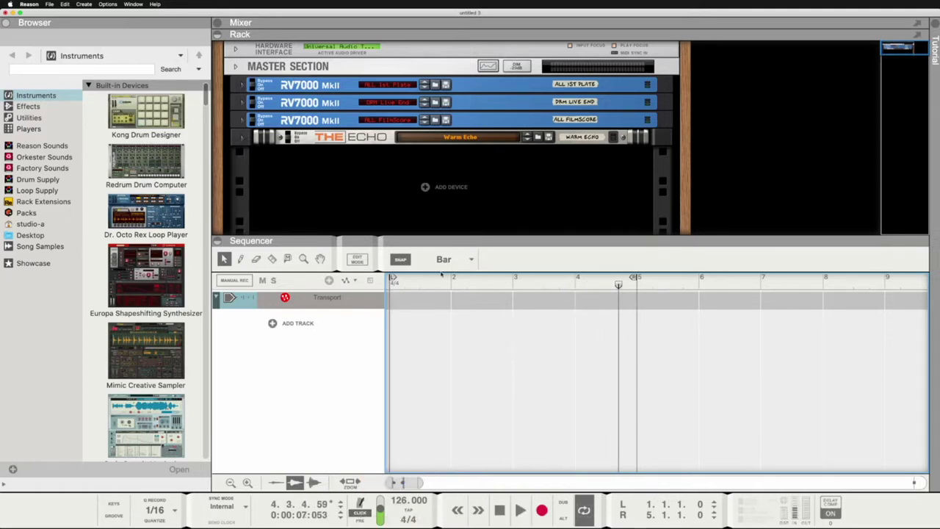
# Create a Europa Shapeshifting Synthesizer from the Browser's Instruments, loading the Friendly Keys patch
pyautogui.click(6, 23)
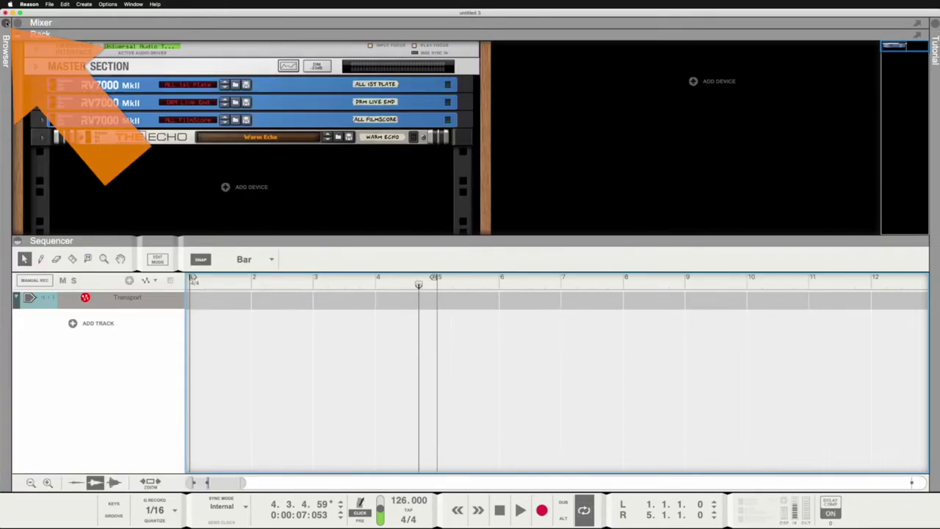
pyautogui.click(6, 23)
pyautogui.click(6, 23)
pyautogui.click(6, 23)
pyautogui.click(33, 97)
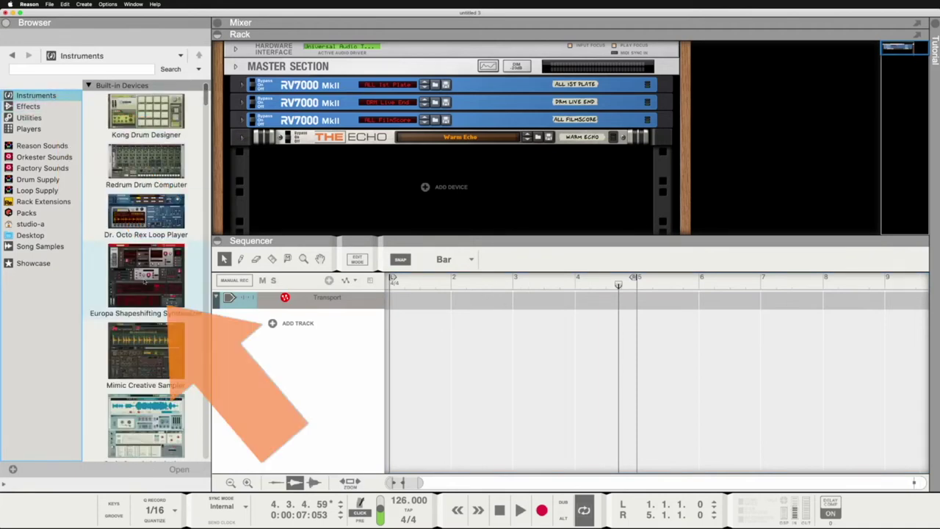
pyautogui.moveTo(146, 281)
pyautogui.mouseDown()
pyautogui.moveTo(357, 196)
pyautogui.moveTo(446, 189)
pyautogui.moveTo(160, 279)
pyautogui.mouseUp()
pyautogui.doubleClick(159, 279)
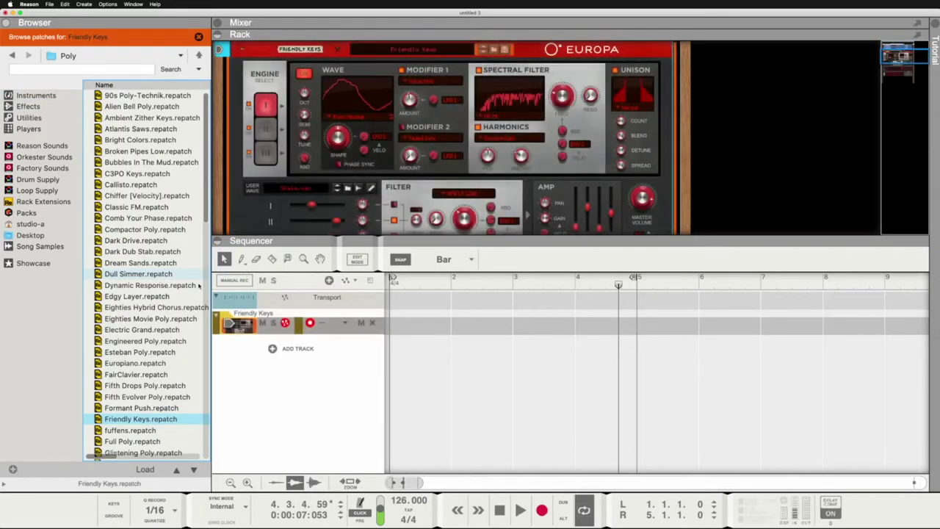
pyautogui.scroll(3, 411, 139)
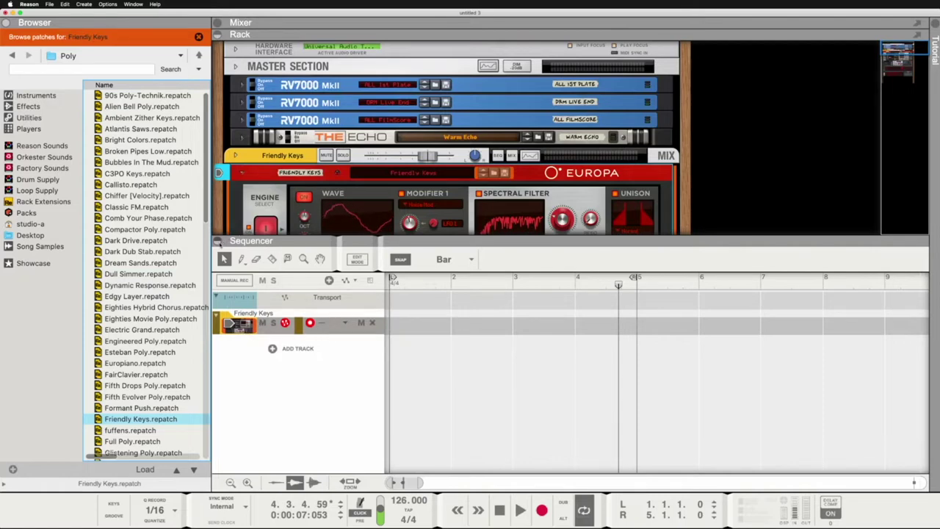
# Collapse the sequencer and test Europa with the on-screen piano keys (H, A), then close them
pyautogui.click(218, 242)
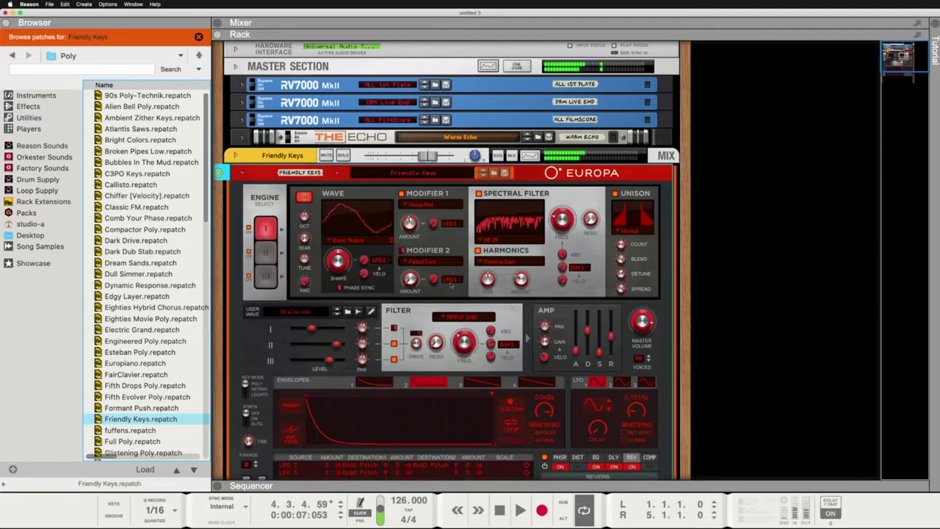
pyautogui.click(133, 4)
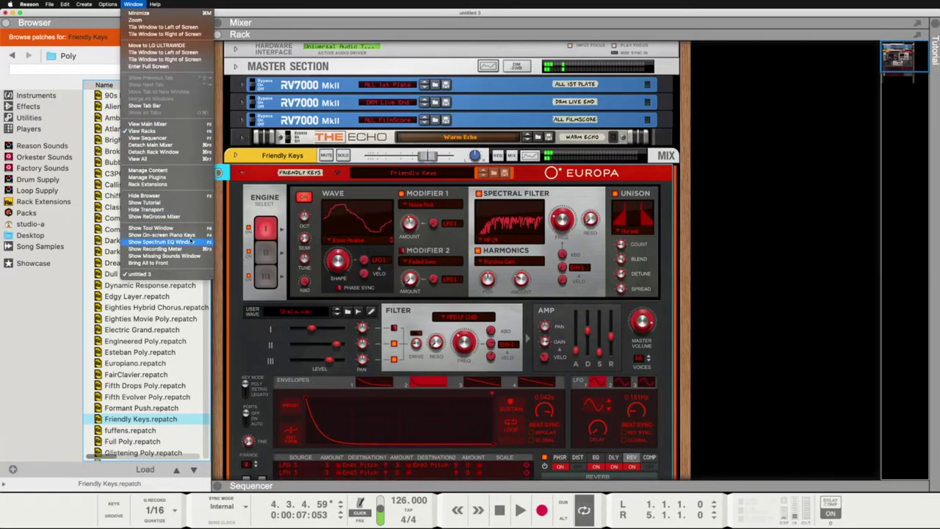
pyautogui.click(195, 236)
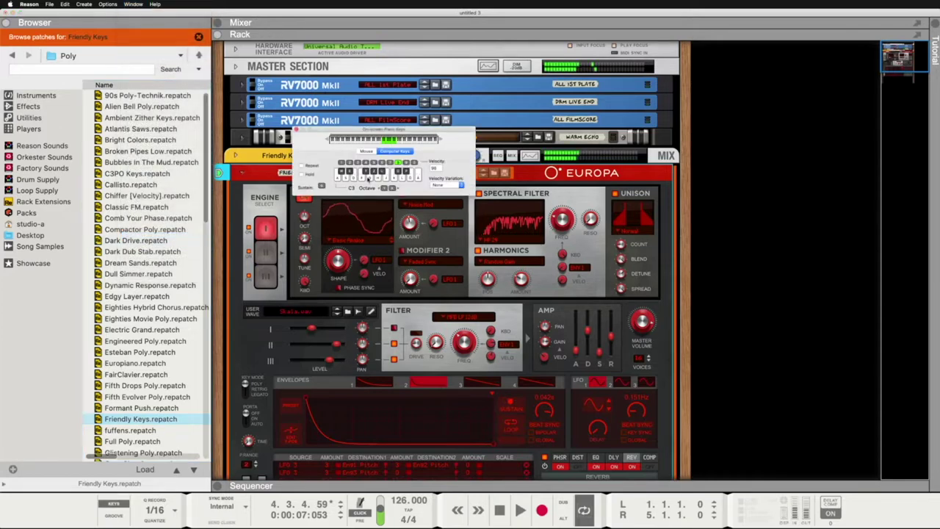
pyautogui.press('h')
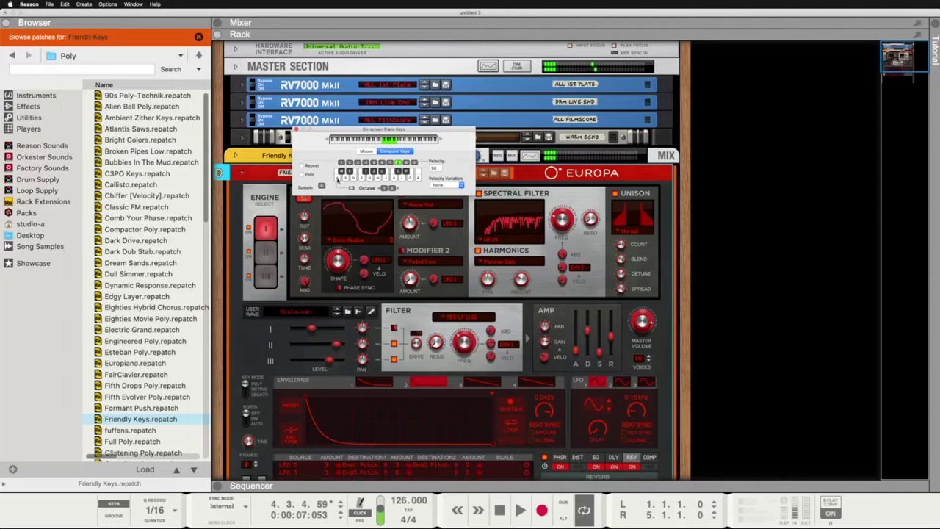
pyautogui.press('a')
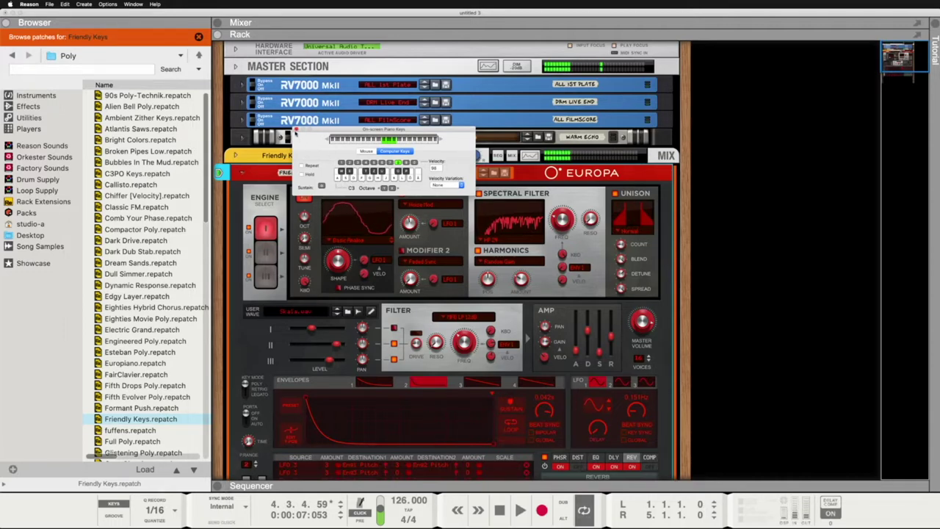
pyautogui.click(295, 131)
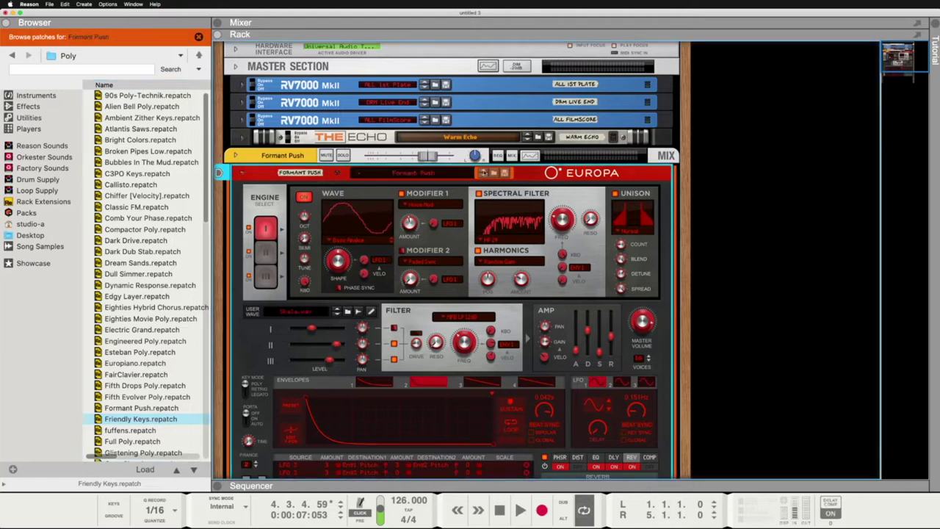
# Step through Europa patches with the patch arrows and load Dark Drive
pyautogui.click(483, 172)
pyautogui.click(483, 173)
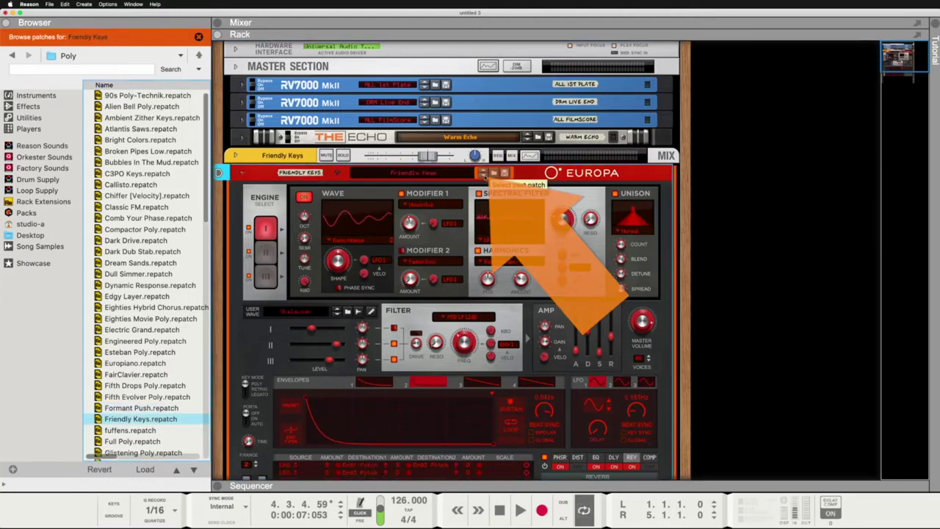
pyautogui.click(482, 173)
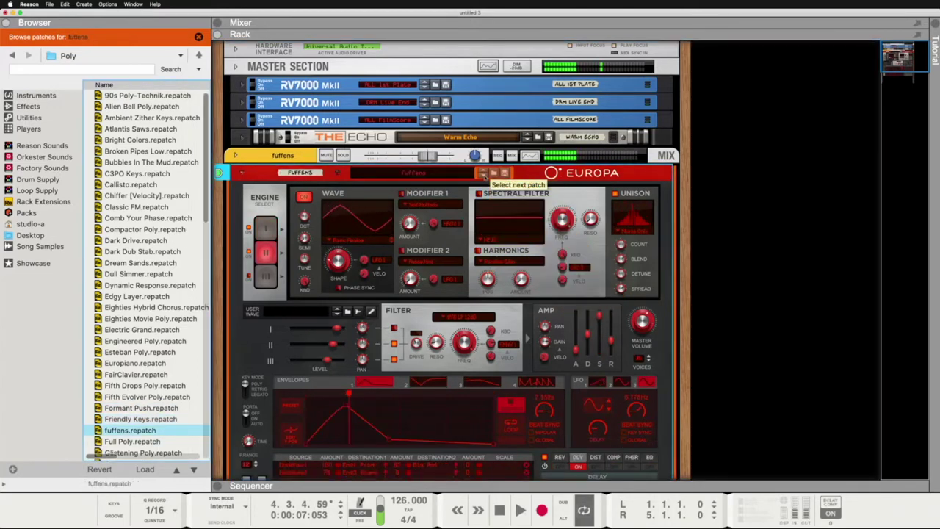
pyautogui.click(482, 173)
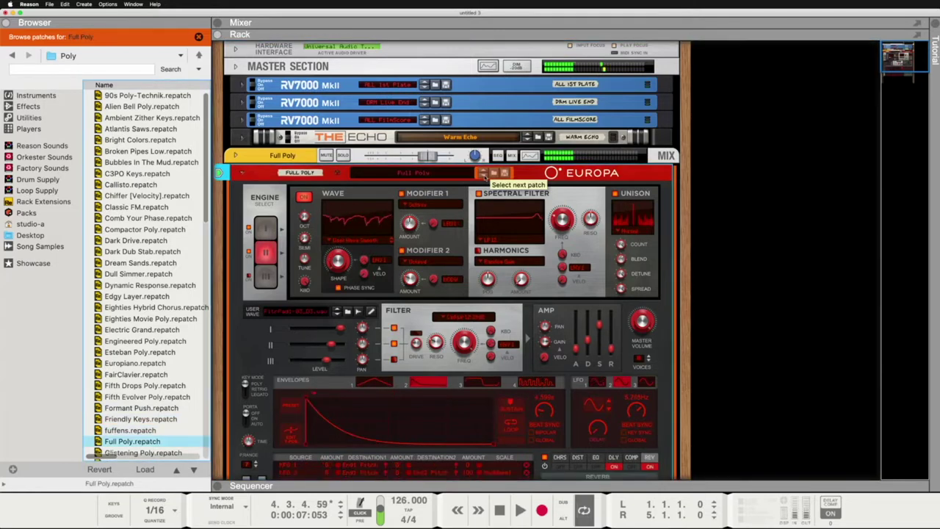
pyautogui.click(482, 174)
pyautogui.click(482, 173)
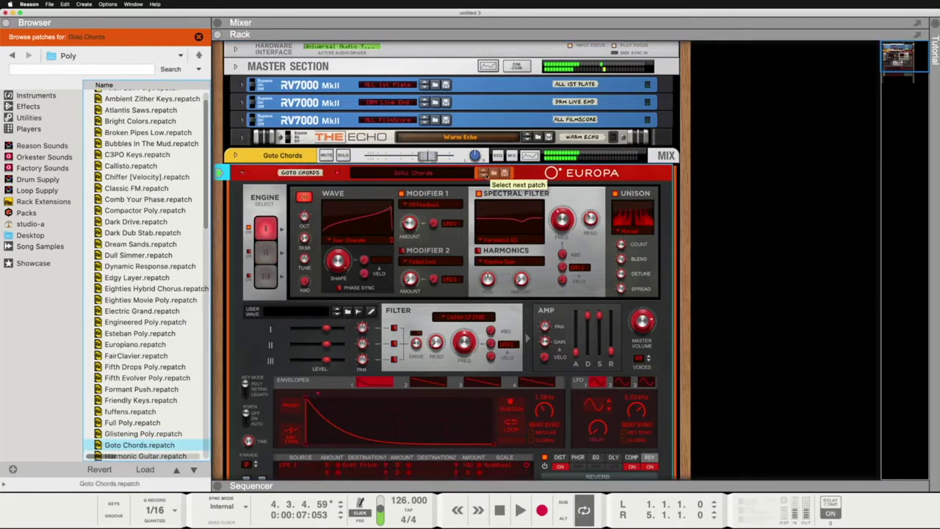
pyautogui.click(148, 221)
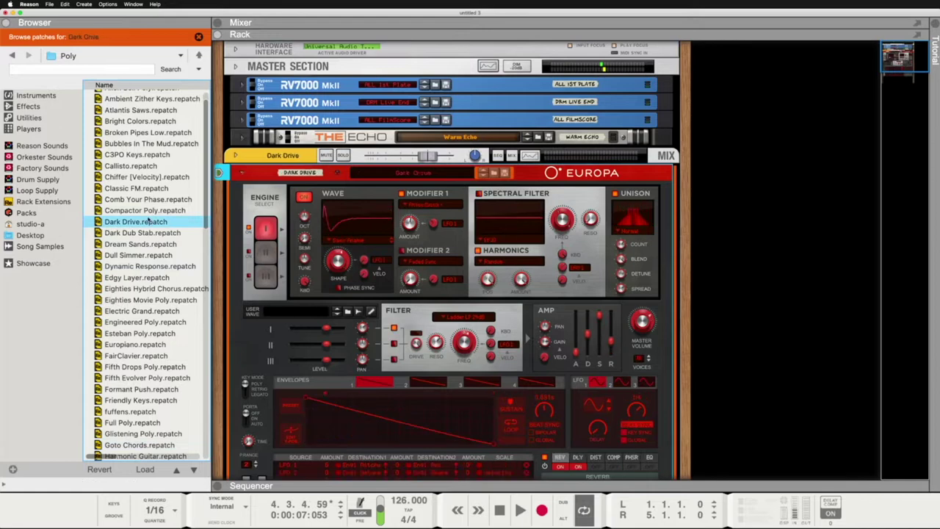
# Load the Key of Life patch from the Browser and expand the sequencer again
pyautogui.scroll(-5, 149, 235)
pyautogui.scroll(-4, 149, 255)
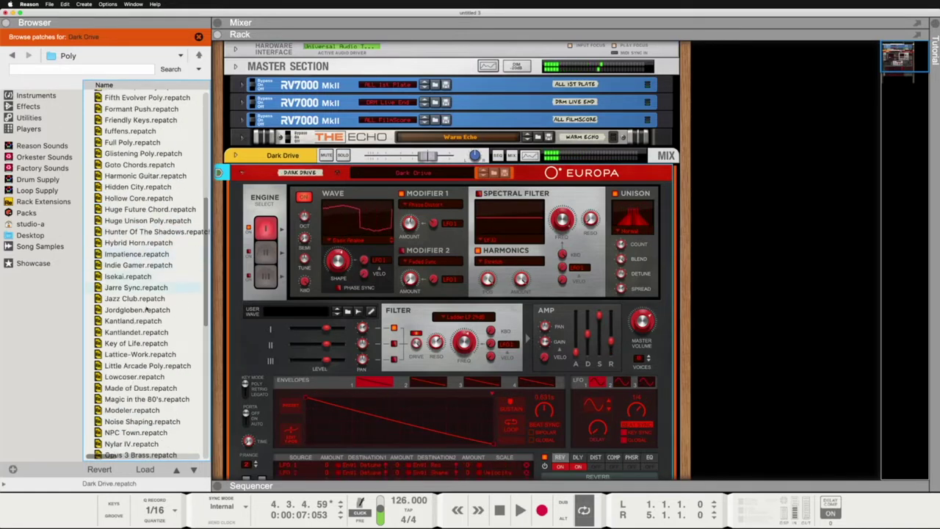
pyautogui.click(133, 345)
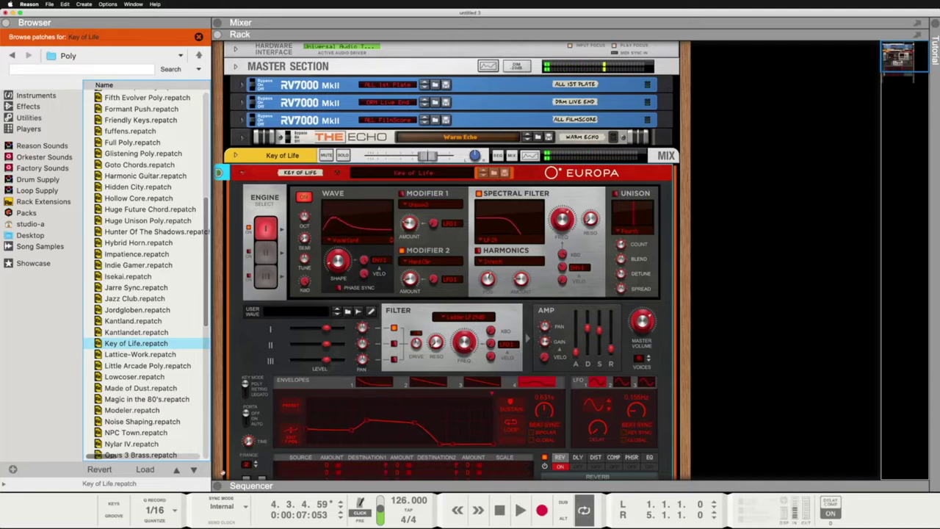
pyautogui.click(218, 486)
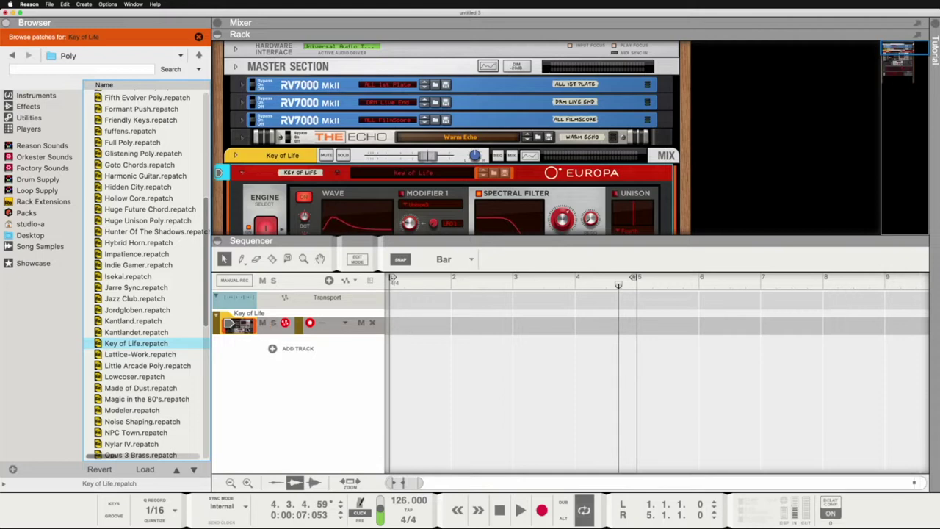
# Create a one-bar clip on the Key of Life lane and loop bar 1 to bar 2
pyautogui.doubleClick(402, 328)
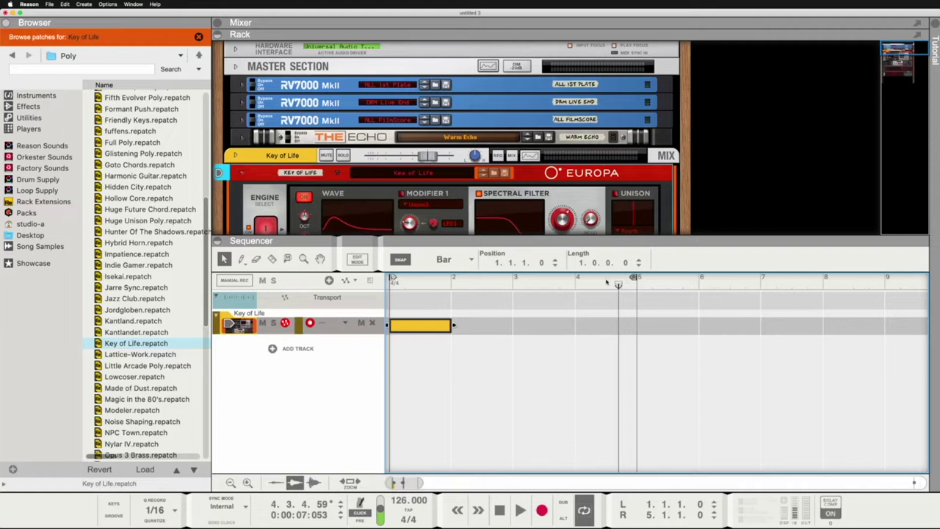
pyautogui.moveTo(604, 281); pyautogui.dragTo(633, 279)
pyautogui.keyDown('alt'); pyautogui.click(451, 281); pyautogui.keyUp('alt')
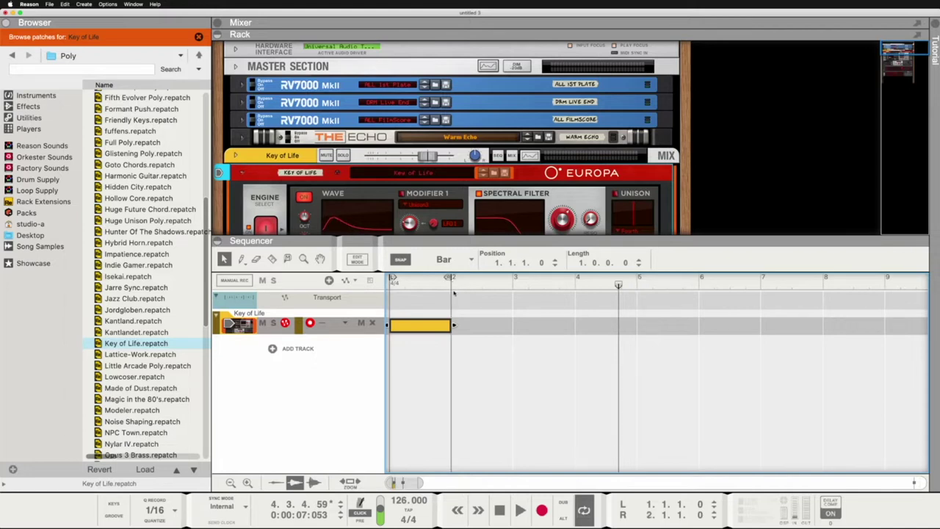
pyautogui.click(584, 508)
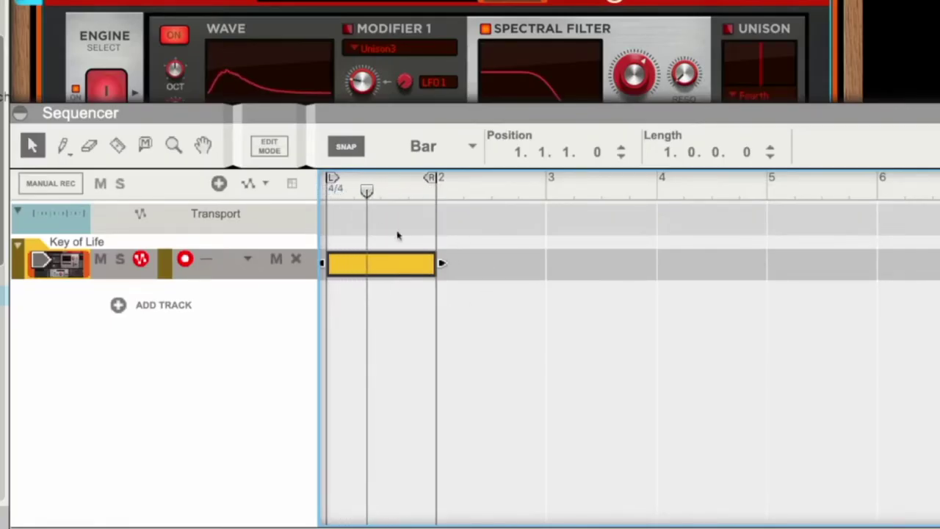
# Open the Key of Life clip for editing, zoom in and return the playhead to the clip start
pyautogui.doubleClick(369, 272)
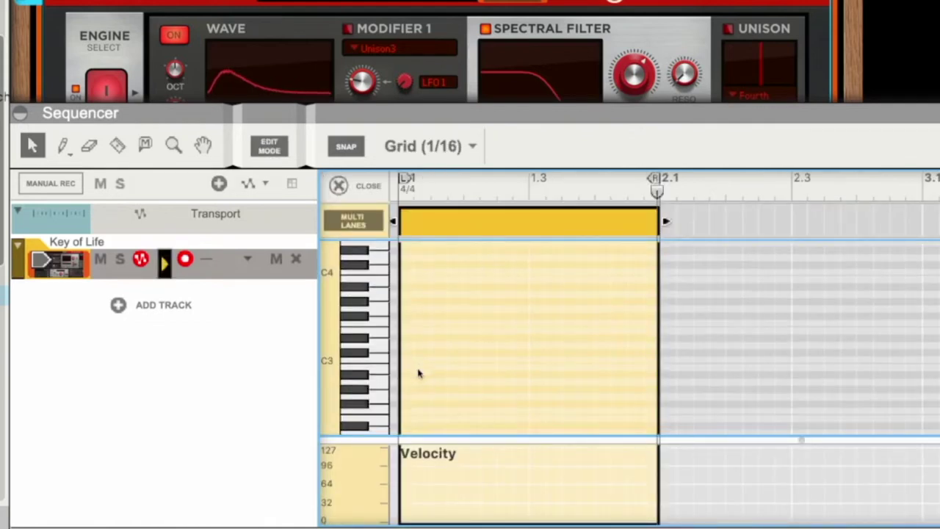
pyautogui.scroll(-1, 418, 373)
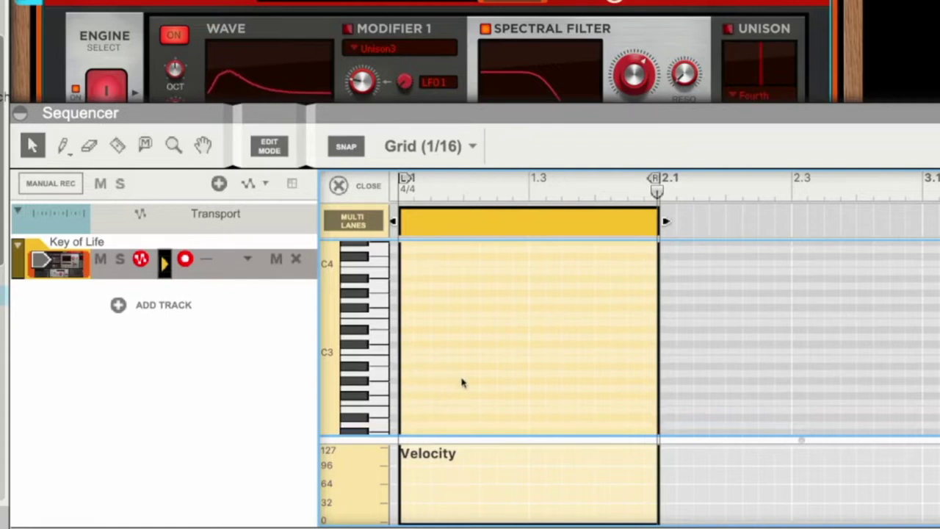
pyautogui.scroll(-5, 465, 381)
pyautogui.scroll(-8, 465, 381)
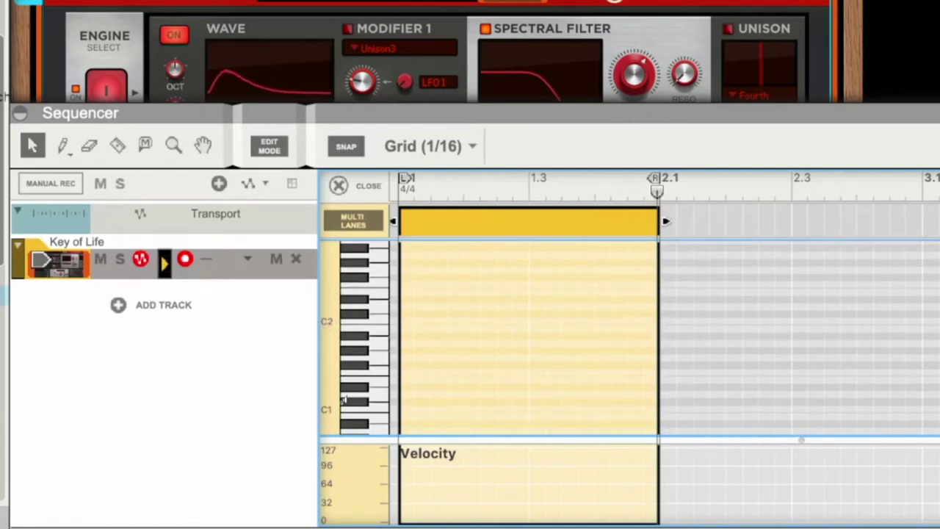
pyautogui.scroll(2, 328, 325)
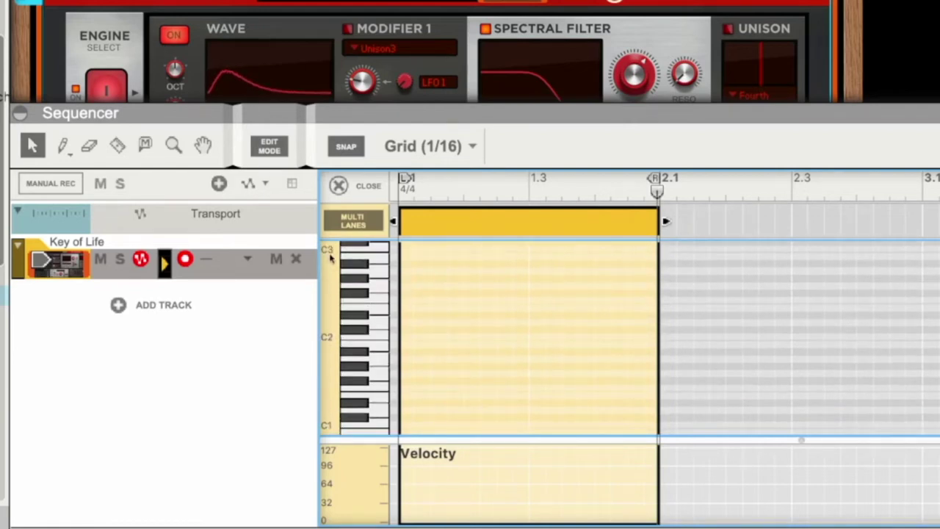
pyautogui.scroll(2, 401, 291)
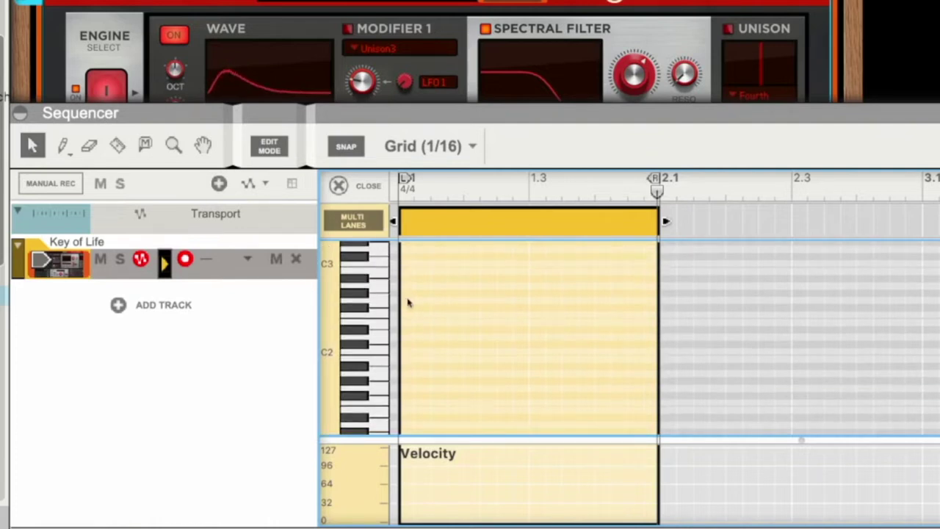
pyautogui.scroll(1, 409, 303)
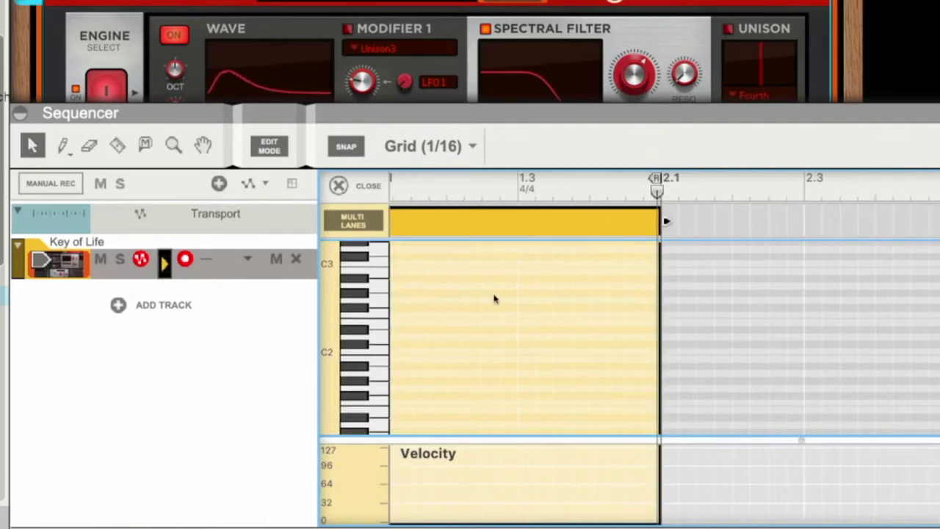
pyautogui.scroll(1, 493, 299)
pyautogui.scroll(1, 506, 291)
pyautogui.scroll(1, 509, 293)
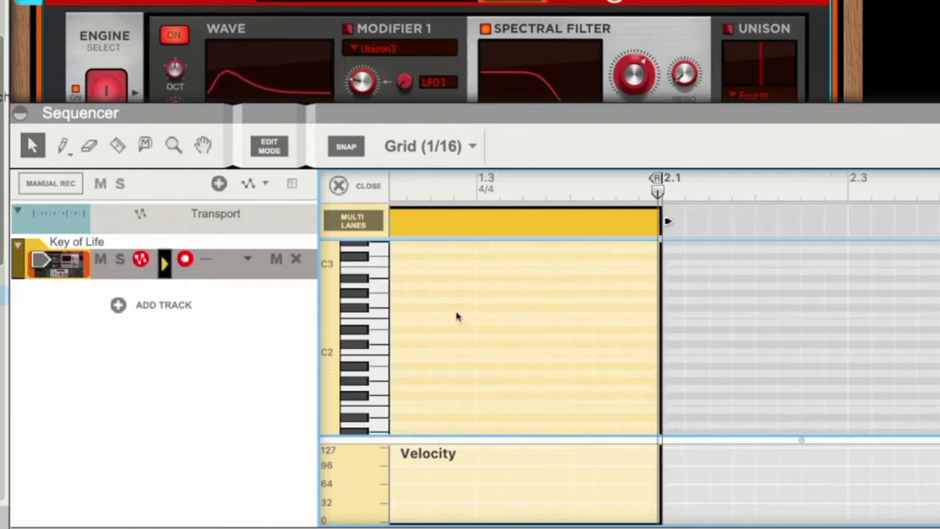
pyautogui.hscroll(-3, 457, 318)
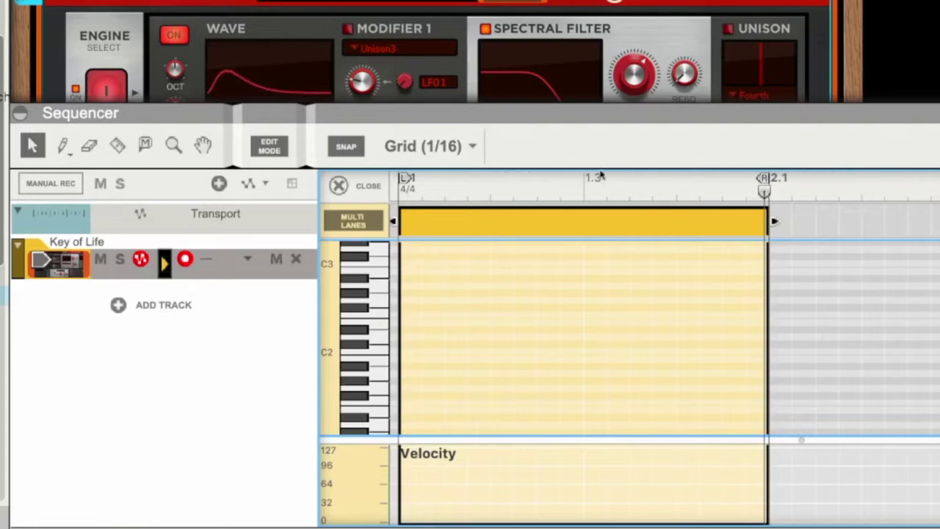
pyautogui.moveTo(602, 178); pyautogui.dragTo(397, 187)
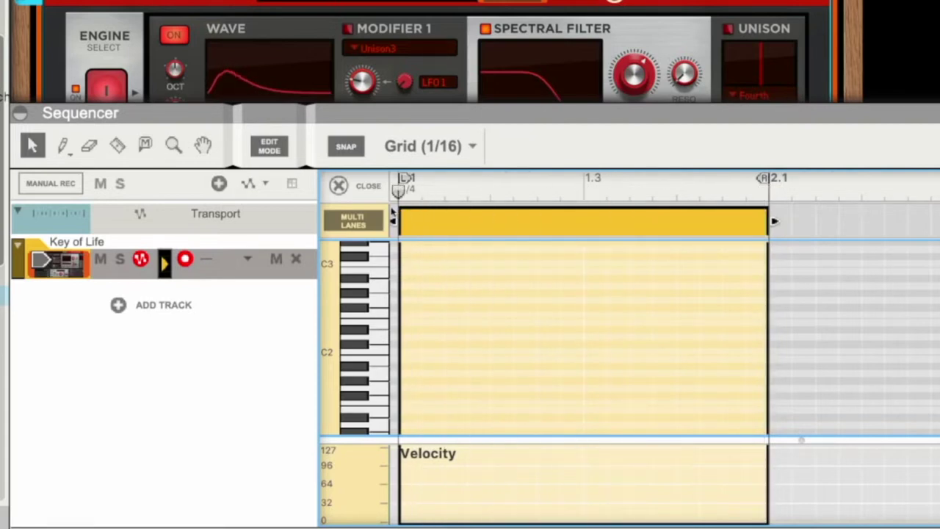
# Confirm Snap stays at 1/16 grid and audition low notes near C2 on the keyboard
pyautogui.click(450, 152)
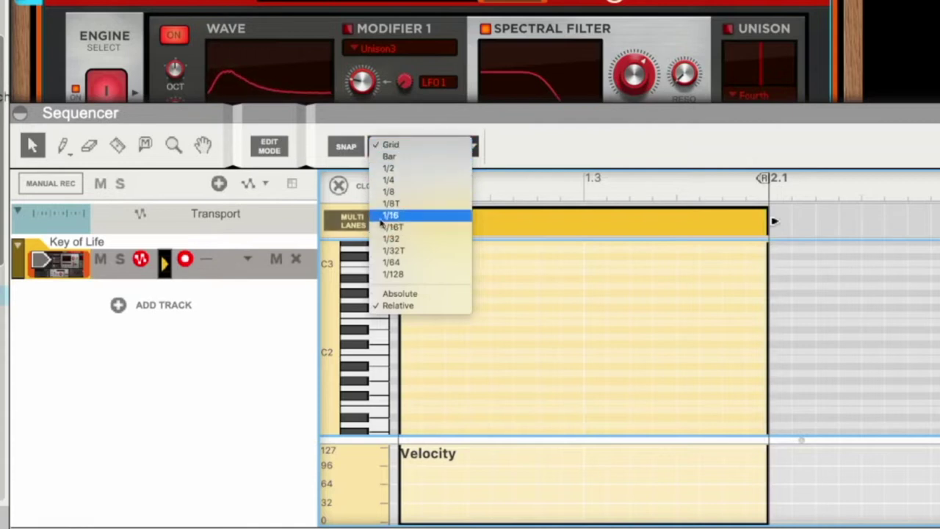
pyautogui.click(389, 144)
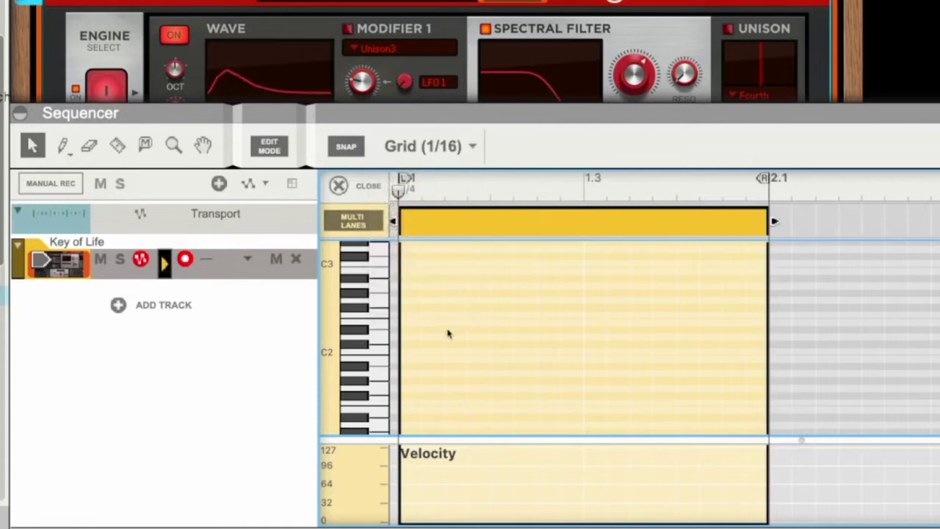
pyautogui.click(426, 154)
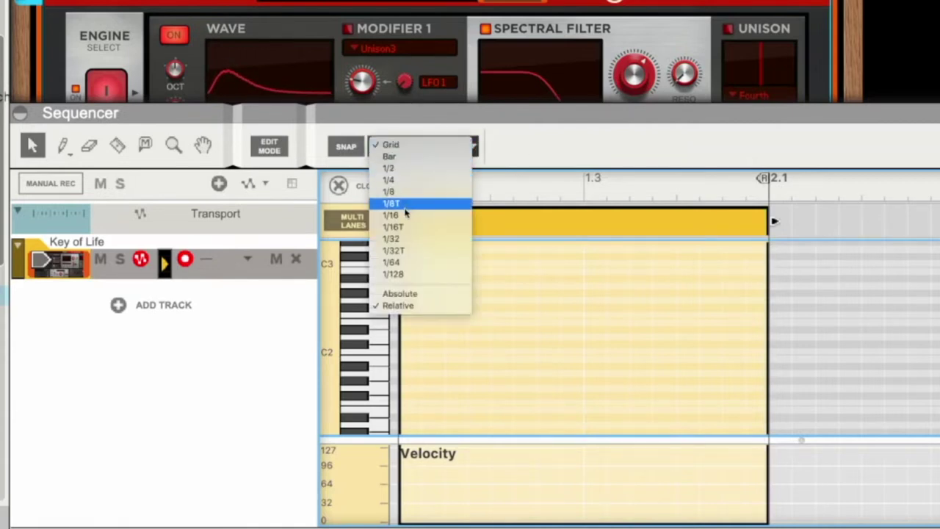
pyautogui.click(572, 152)
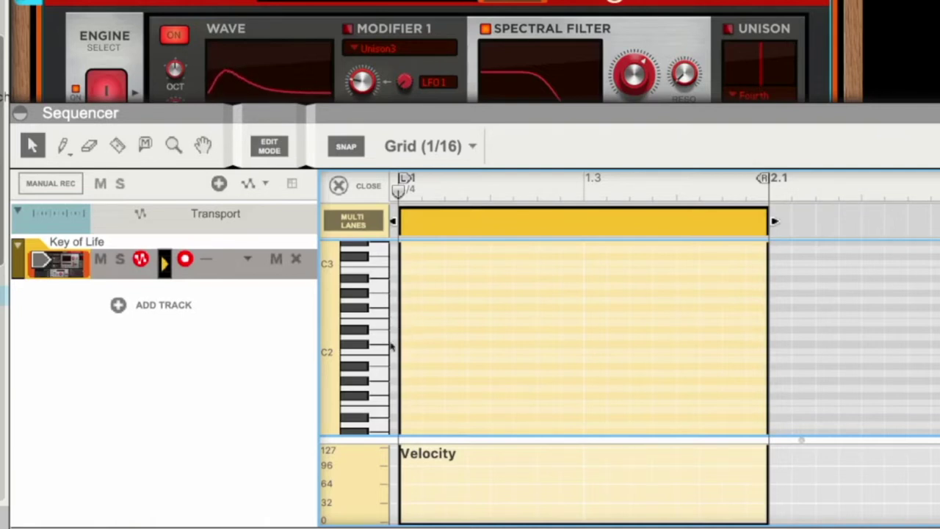
pyautogui.click(363, 331)
pyautogui.click(362, 334)
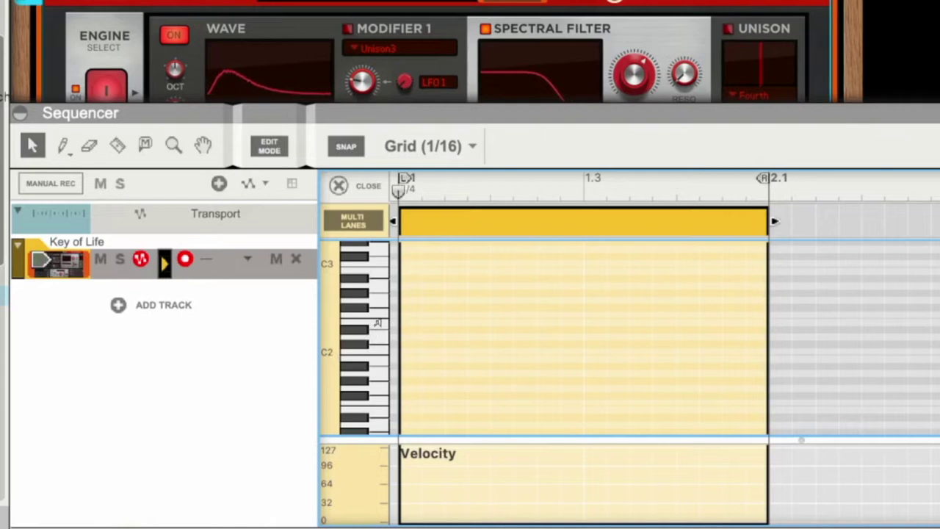
# Draw 1/16 E2 notes at the bar start, near 1.1.4, and at 1.2.3
pyautogui.doubleClick(412, 323)
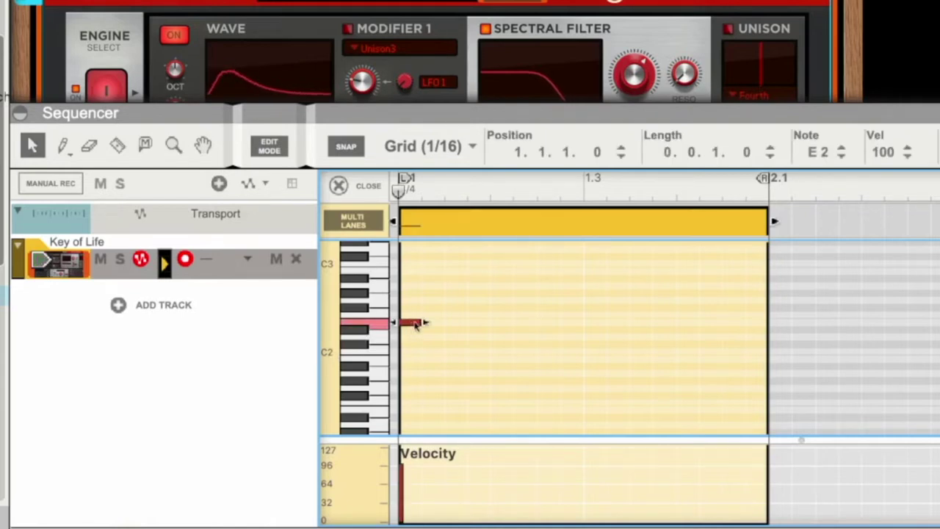
pyautogui.click(438, 330)
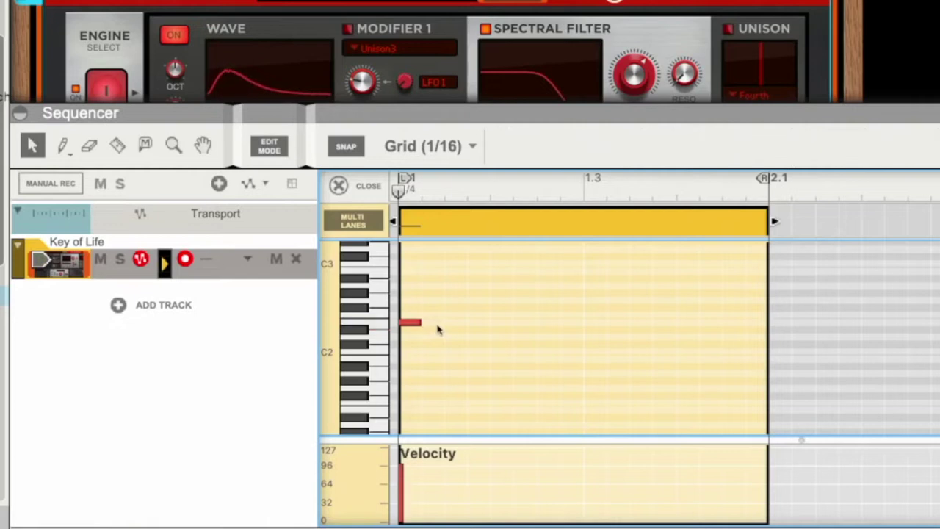
pyautogui.click(480, 323)
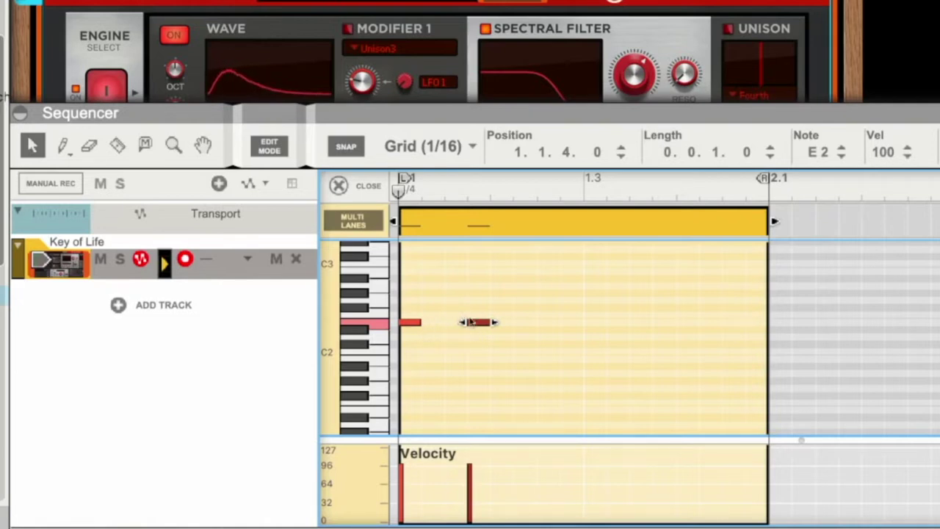
pyautogui.click(524, 326)
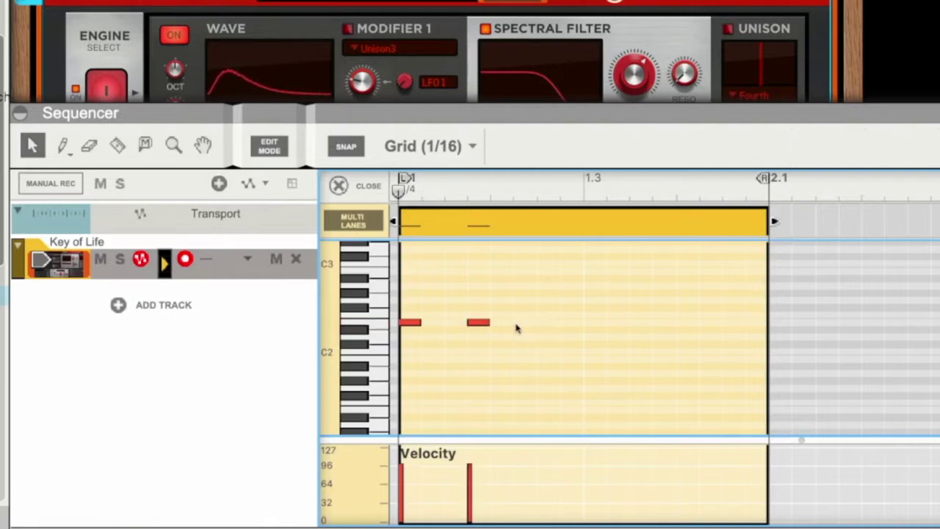
pyautogui.doubleClick(556, 326)
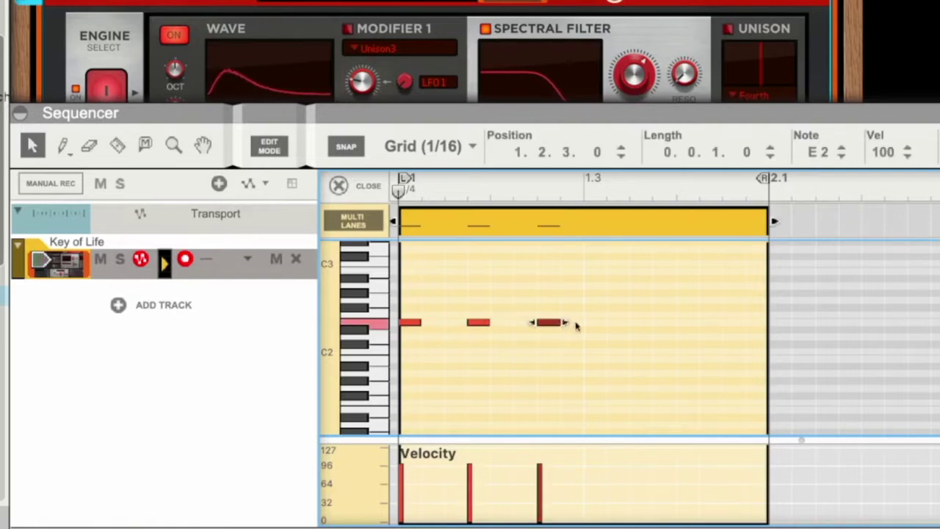
pyautogui.click(587, 327)
# Add E2 notes at beats 3 and 4 and near bar end, shifting the last 1/16 earlier
pyautogui.doubleClick(621, 323)
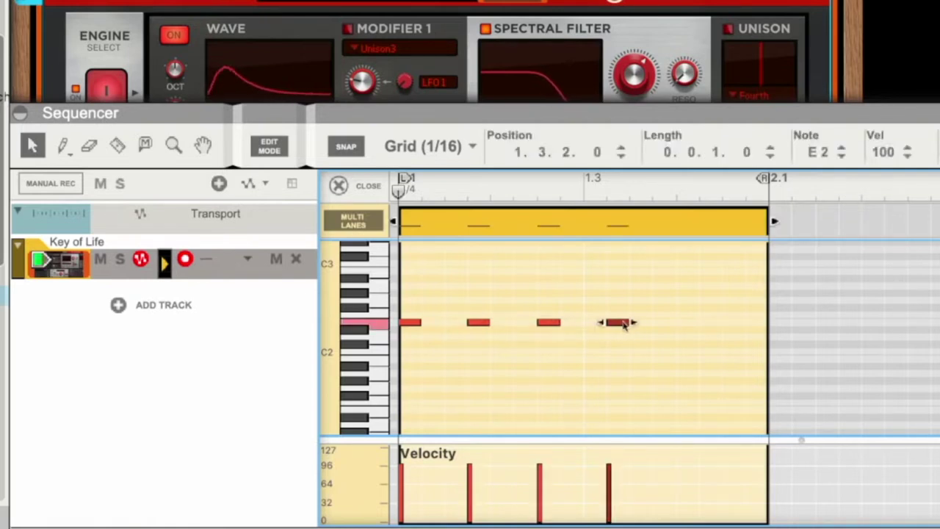
pyautogui.doubleClick(684, 324)
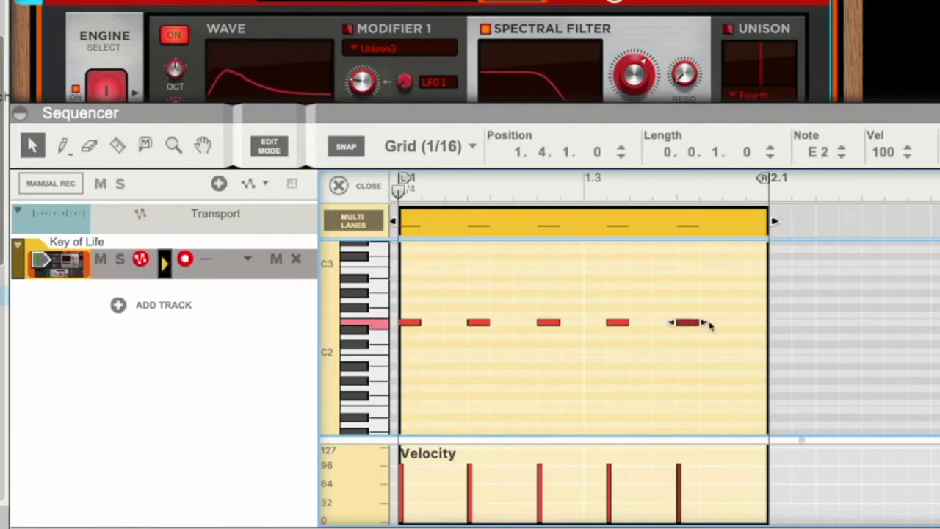
pyautogui.doubleClick(753, 323)
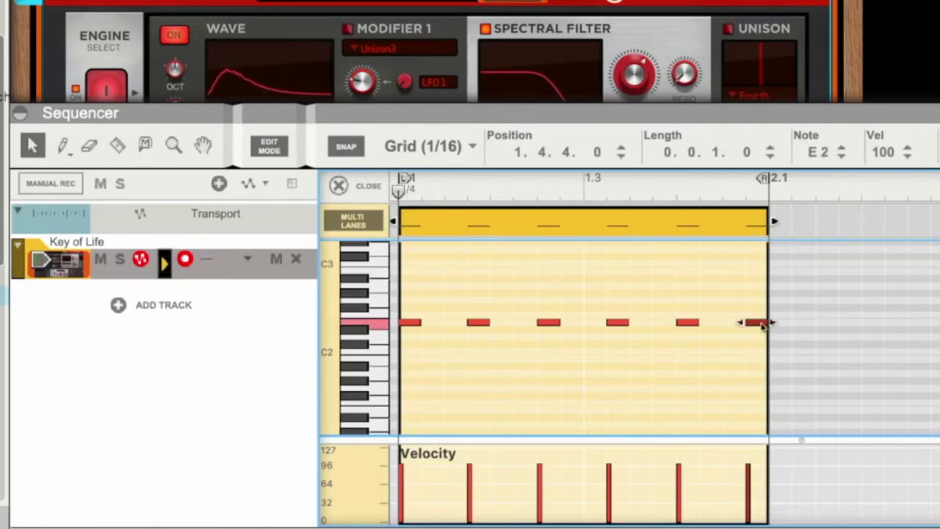
pyautogui.moveTo(764, 325); pyautogui.dragTo(740, 326)
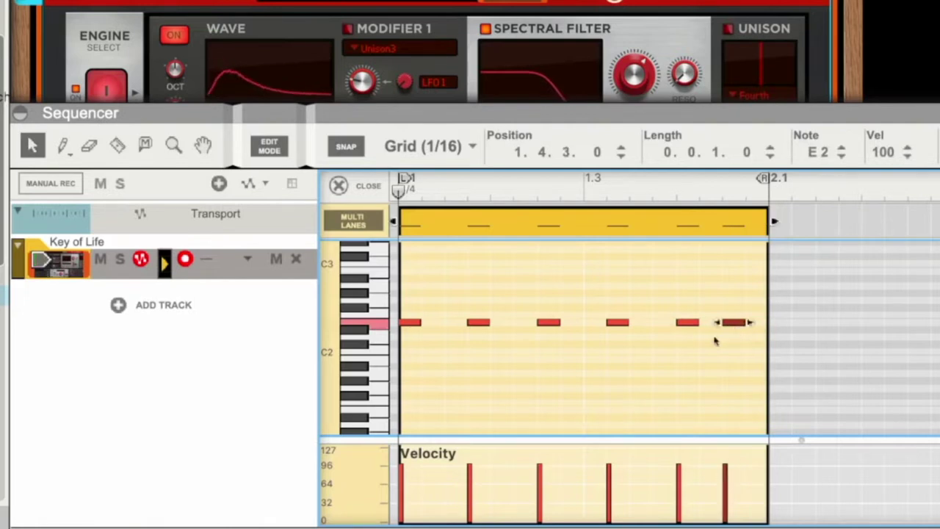
pyautogui.click(712, 338)
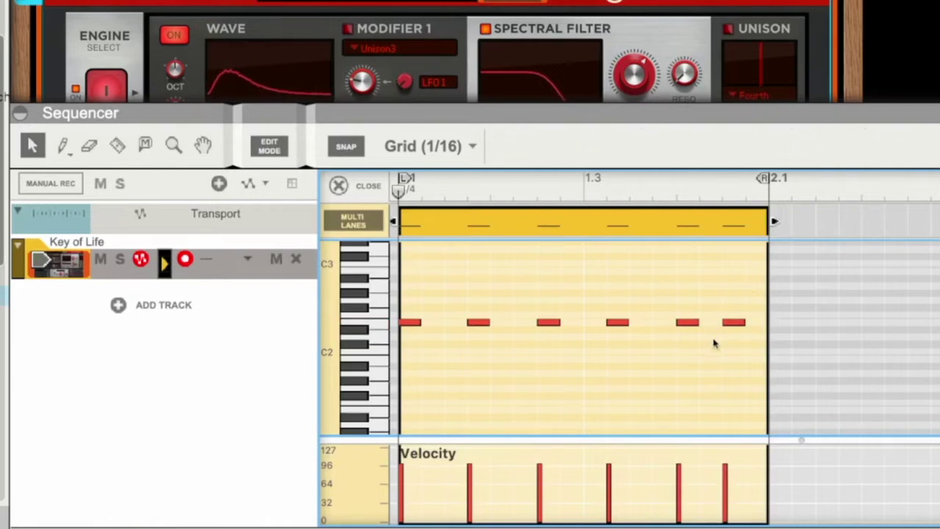
pyautogui.press('space')
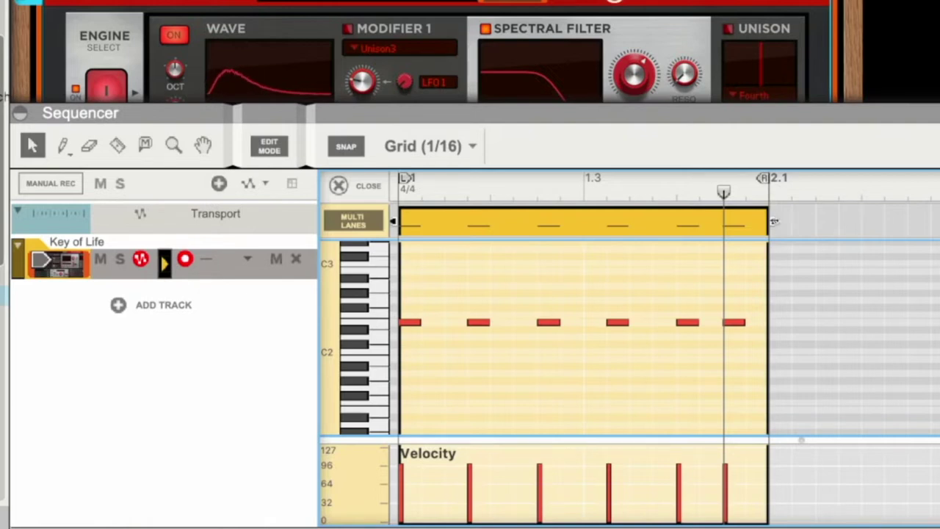
# Lengthen the clip to two bars and move the loop end to bar 3.1
pyautogui.moveTo(774, 221); pyautogui.dragTo(825, 223)
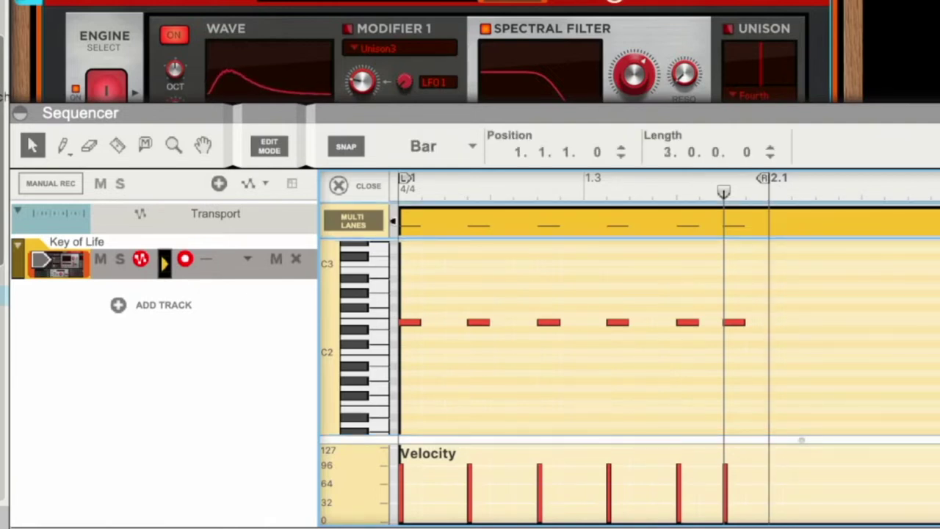
pyautogui.hotkey('ctrl', 'z')
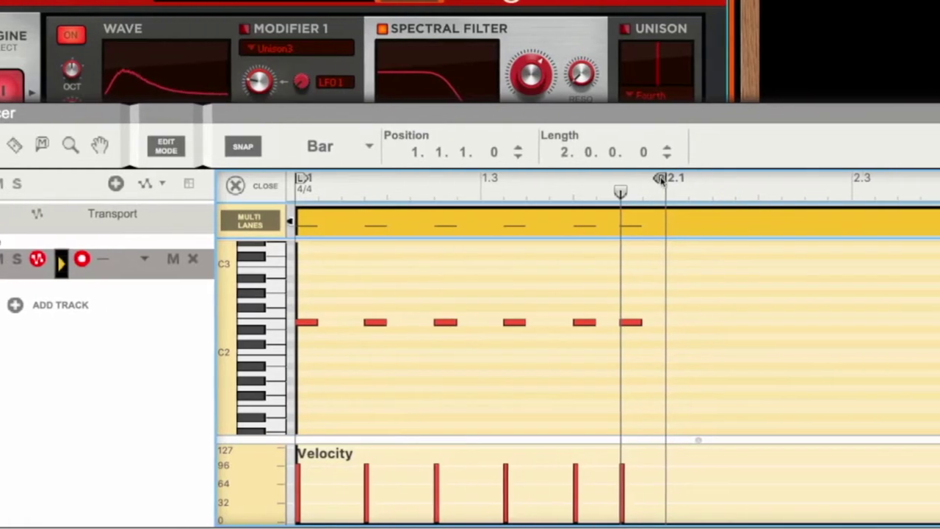
pyautogui.moveTo(616, 182); pyautogui.dragTo(939, 191)
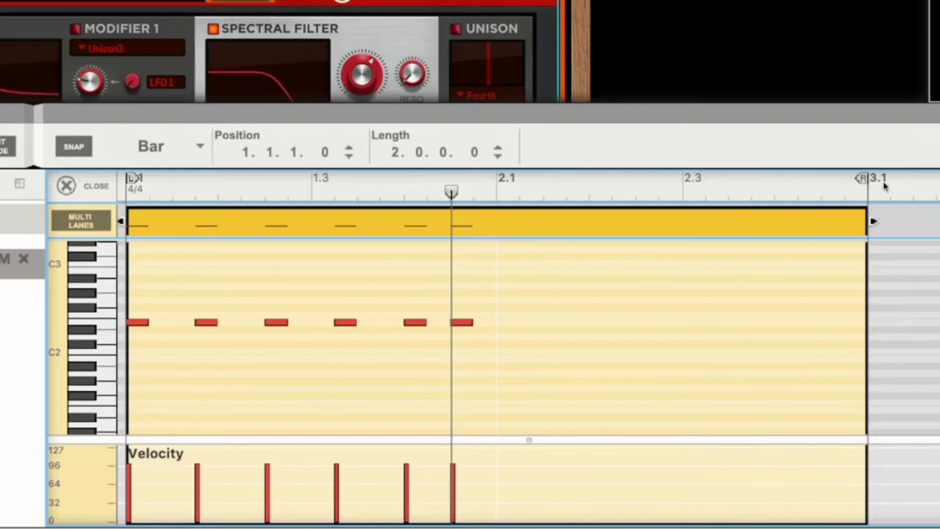
# Copy the six E2 notes into bar 2, transpose them up to G2, and play
pyautogui.moveTo(491, 297); pyautogui.dragTo(499, 329)
pyautogui.press('space')
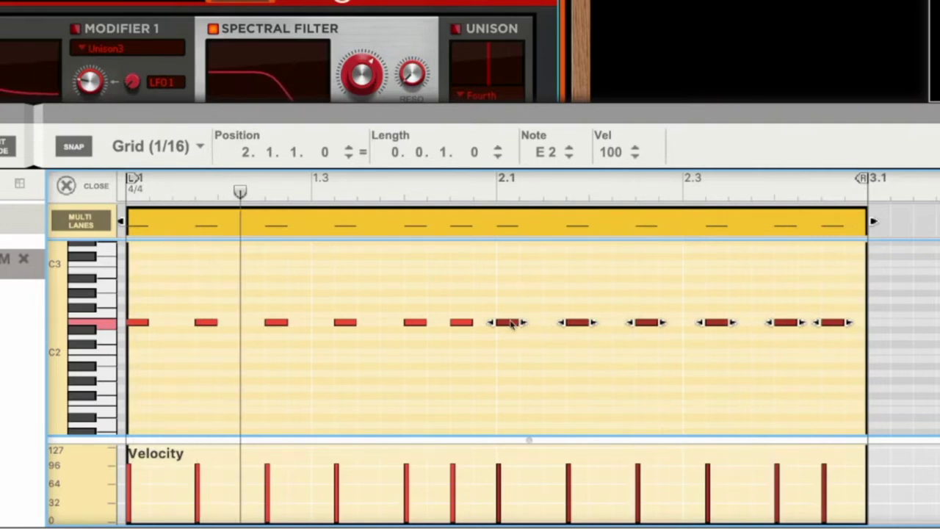
pyautogui.moveTo(512, 323); pyautogui.dragTo(509, 307)
pyautogui.press('Up')
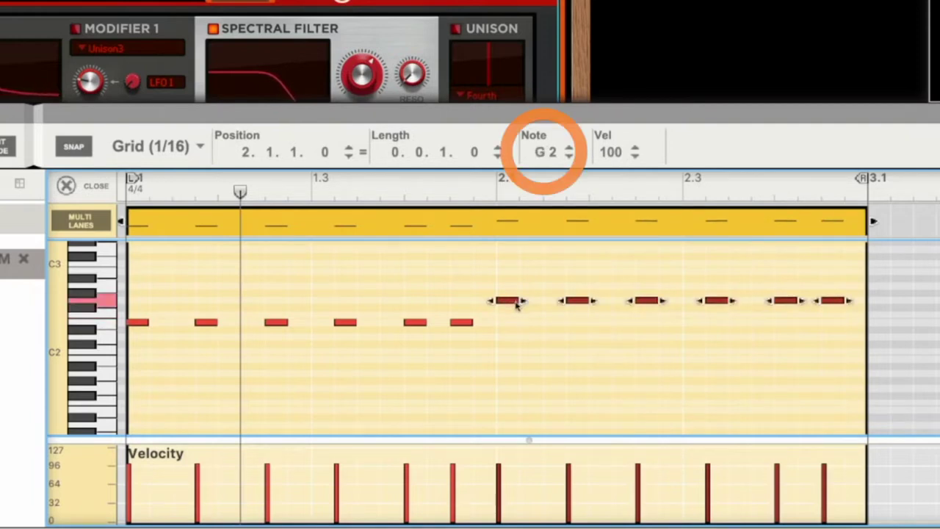
pyautogui.press('space')
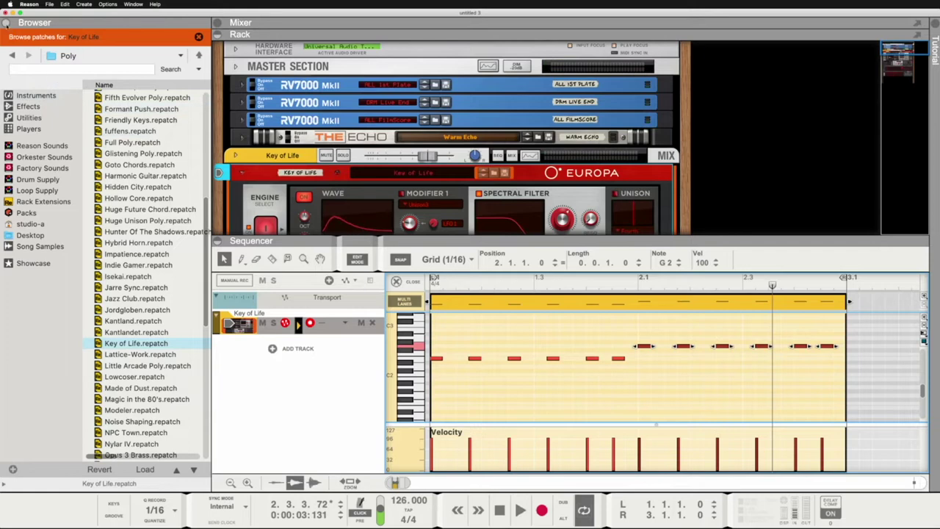
# Hide the browser, stretch the clip and R locator to bar 5.1, and Alt-copy the riff to bar 3.1 on D2
pyautogui.click(5, 22)
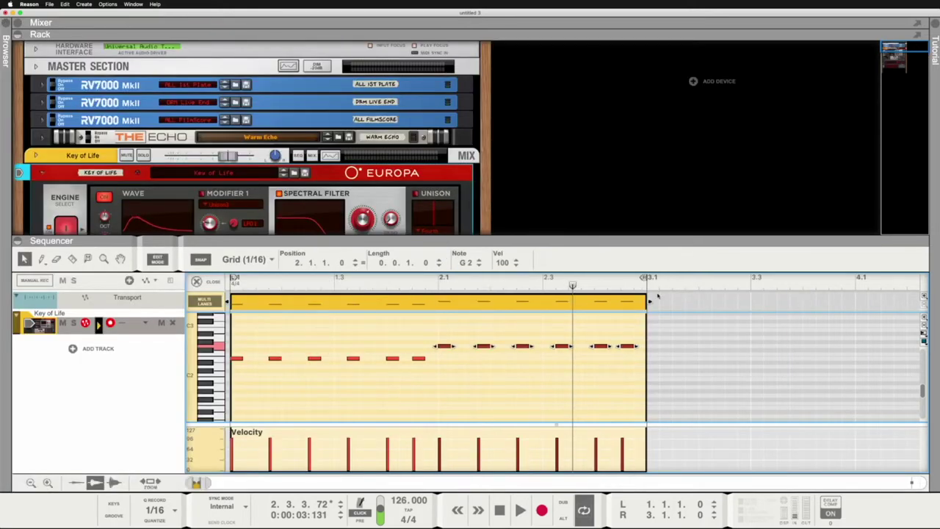
pyautogui.moveTo(649, 301); pyautogui.dragTo(793, 311)
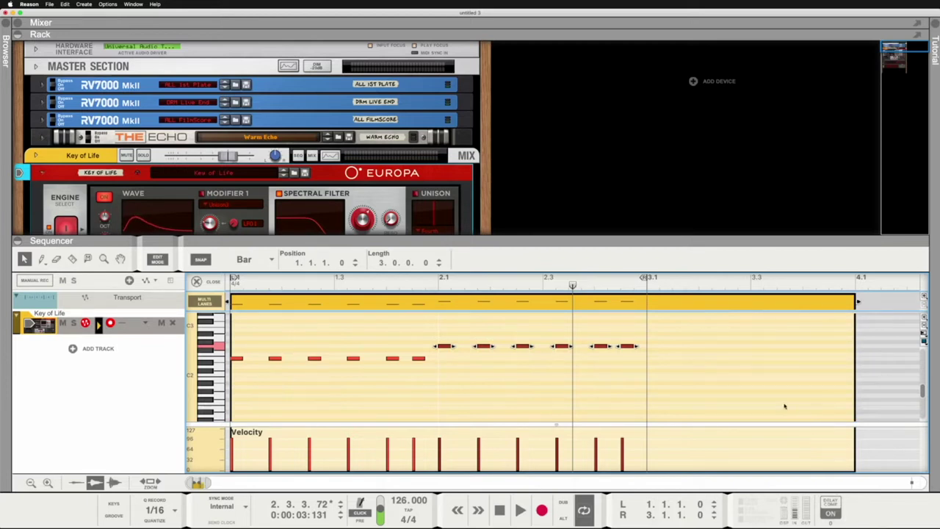
pyautogui.scroll(-3, 783, 404)
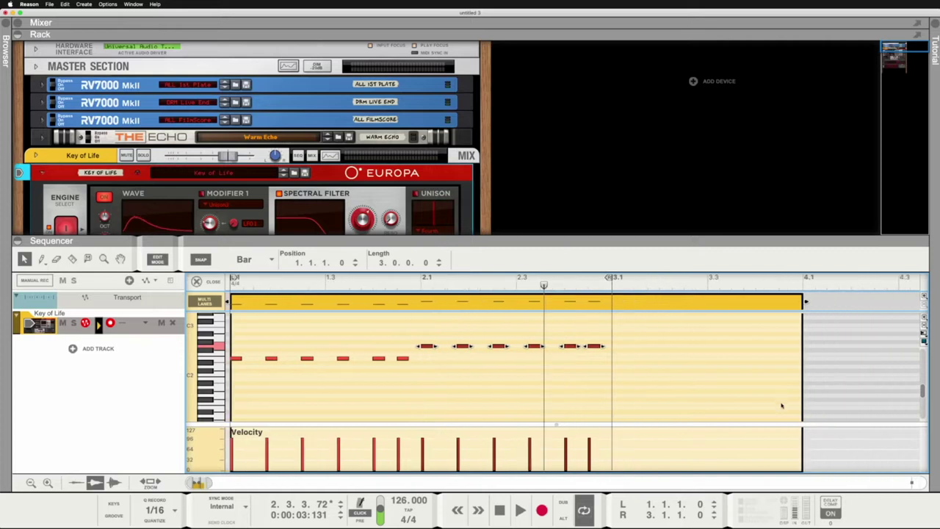
pyautogui.scroll(-1, 780, 401)
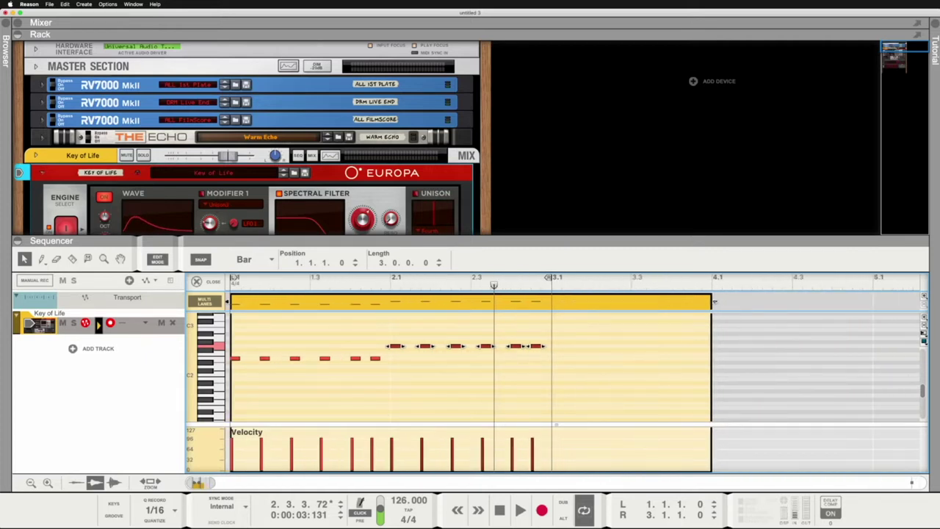
pyautogui.moveTo(712, 301); pyautogui.dragTo(872, 301)
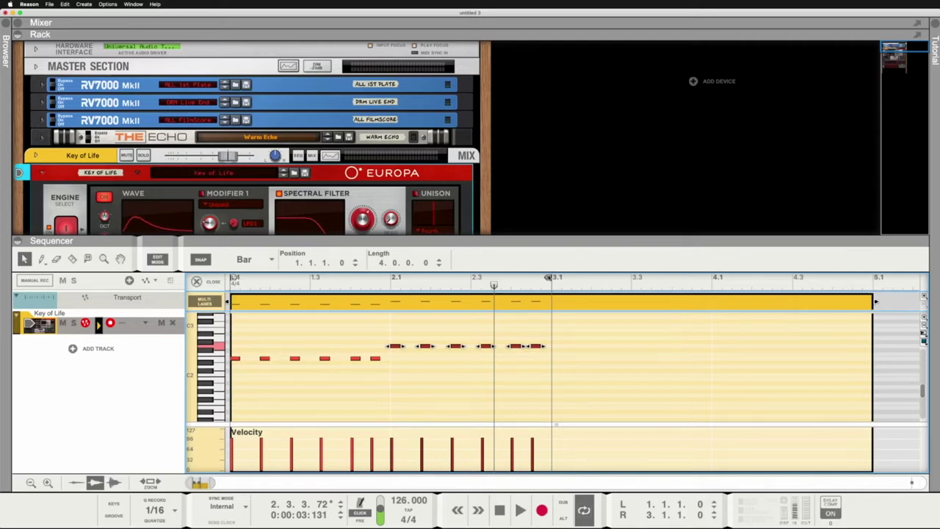
pyautogui.moveTo(550, 277); pyautogui.dragTo(643, 283)
pyautogui.moveTo(786, 287); pyautogui.dragTo(822, 287)
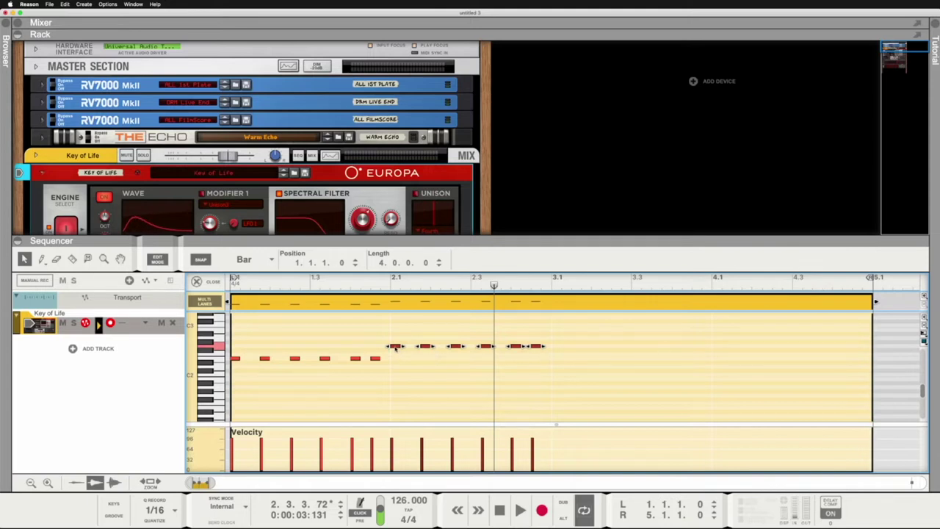
pyautogui.moveTo(395, 348); pyautogui.dragTo(557, 373)
# Alt-copy the D2 notes up to A2 at bar 4.1, then rewind and play the four-bar riff
pyautogui.click(552, 285)
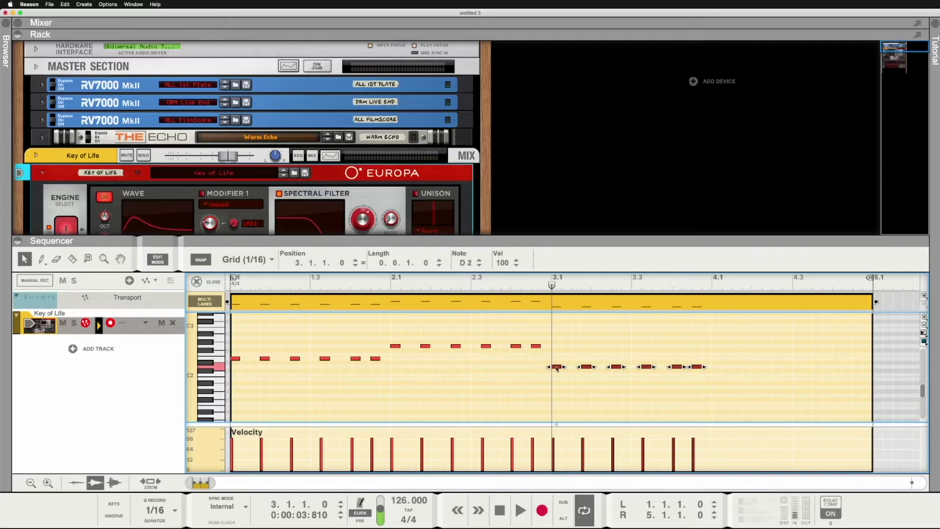
pyautogui.moveTo(556, 367); pyautogui.dragTo(717, 337)
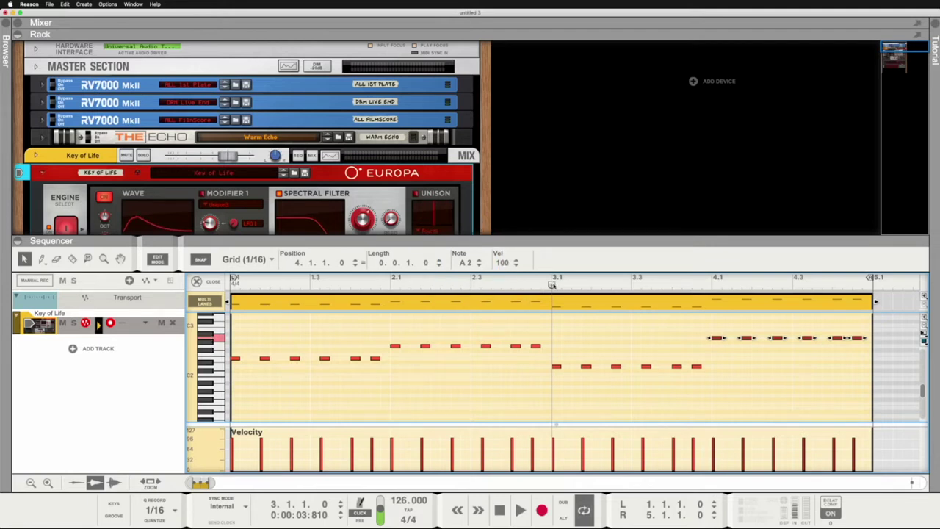
pyautogui.moveTo(552, 285); pyautogui.dragTo(155, 287)
pyautogui.press('space')
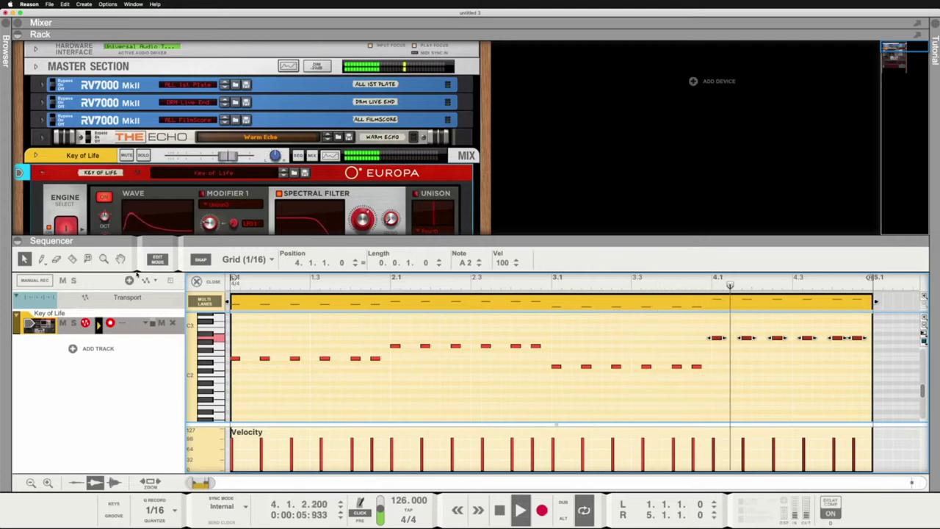
pyautogui.press('space')
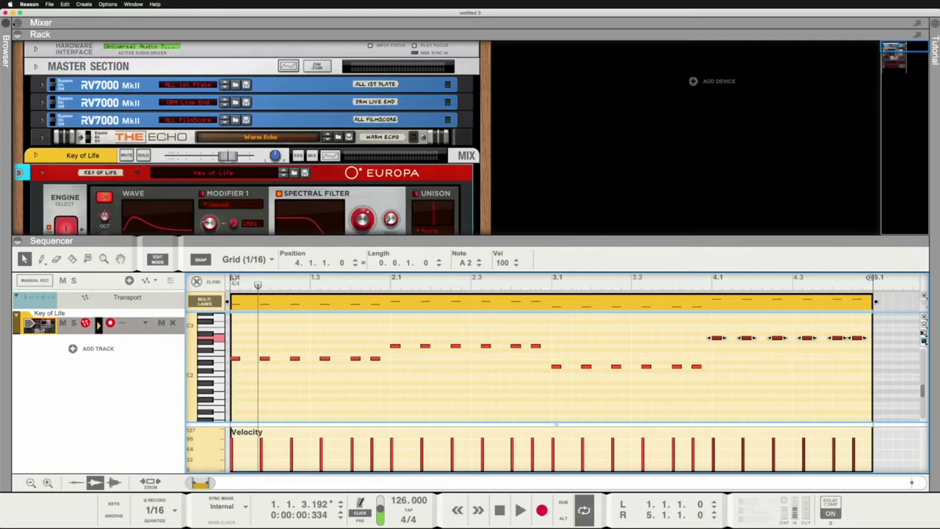
# Drop a Scales & Chords player from the browser's Players onto the Key of Life Europa and audition it
pyautogui.click(7, 25)
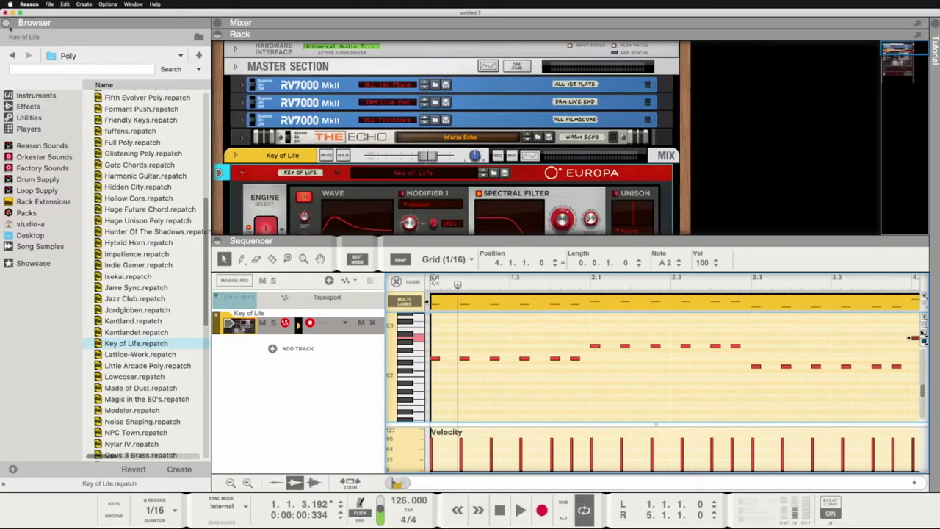
pyautogui.click(27, 129)
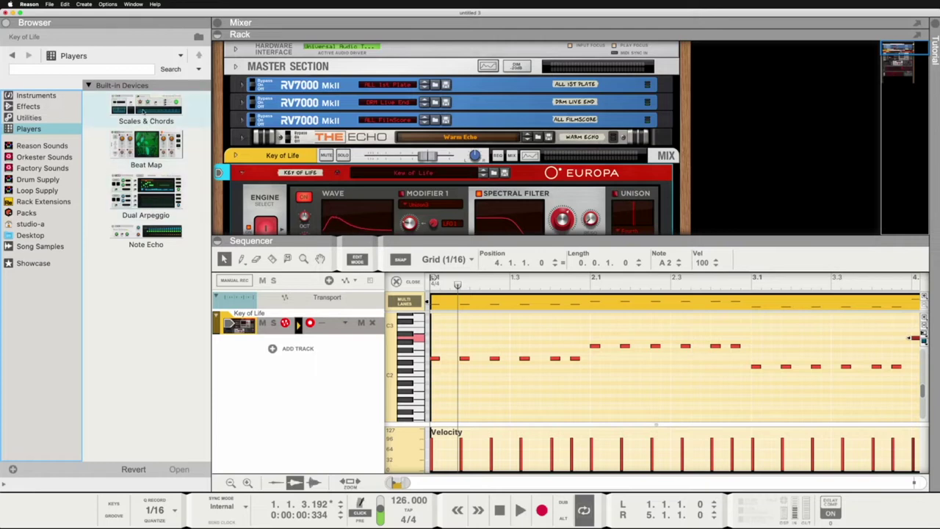
pyautogui.moveTo(146, 108); pyautogui.dragTo(447, 204)
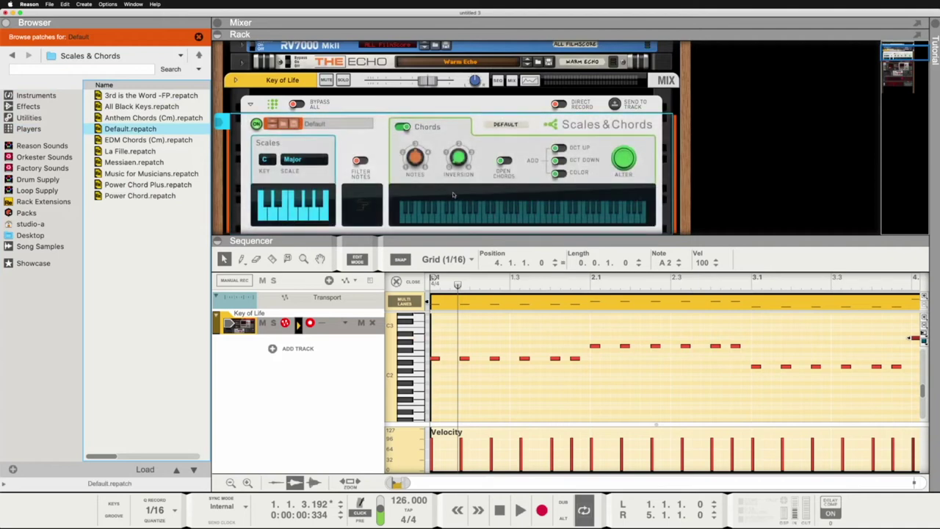
pyautogui.press('space')
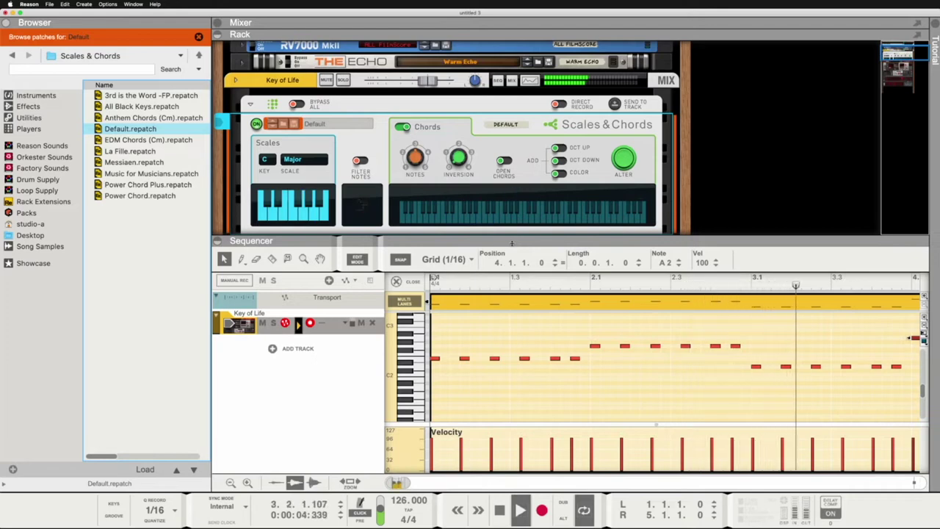
pyautogui.press('space')
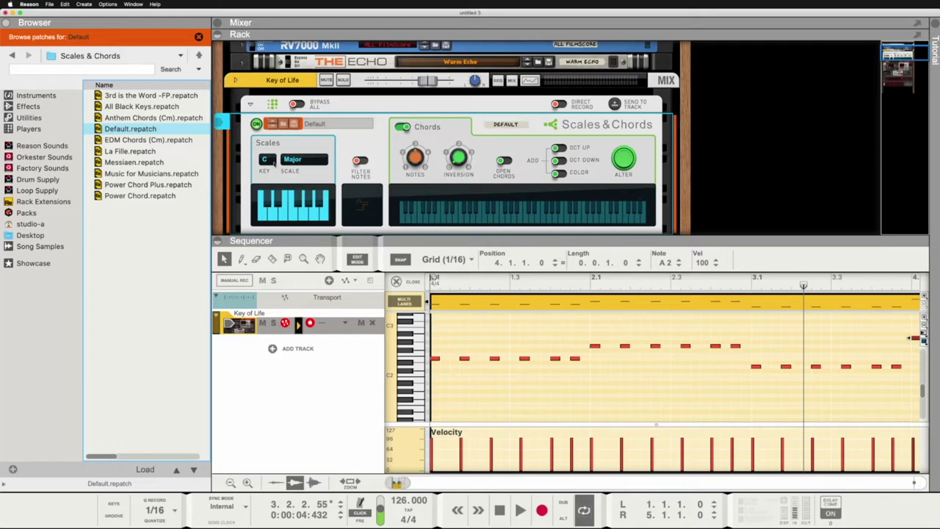
# Set the Scales & Chords player to the key of E with a Minor scale and play it back
pyautogui.click(268, 162)
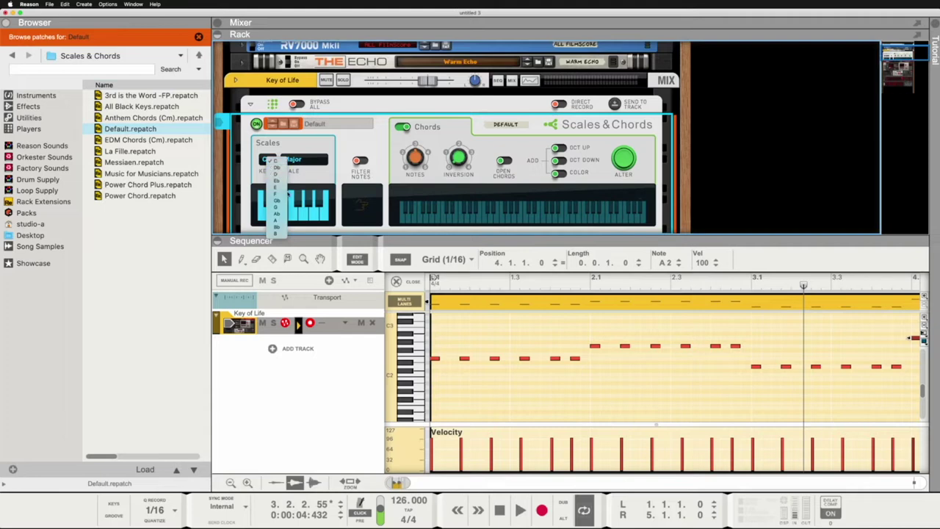
pyautogui.click(284, 188)
pyautogui.click(299, 161)
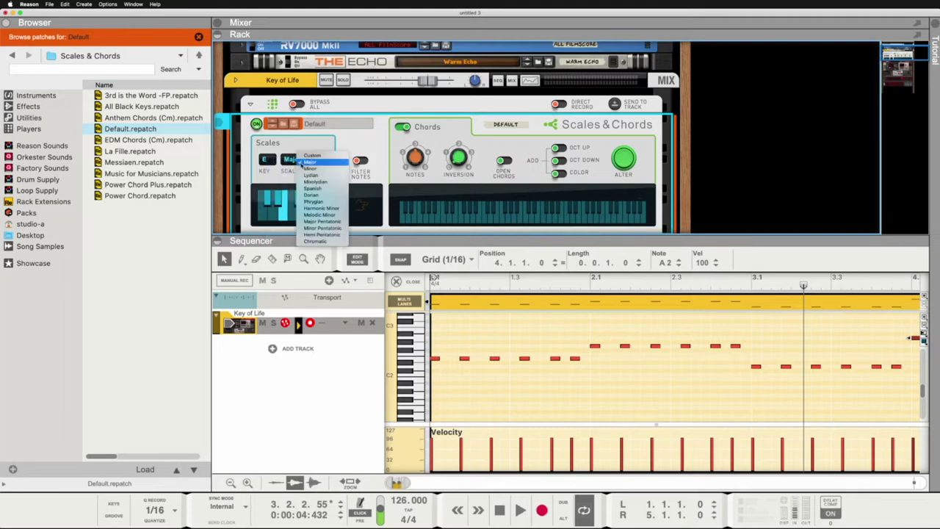
pyautogui.click(307, 168)
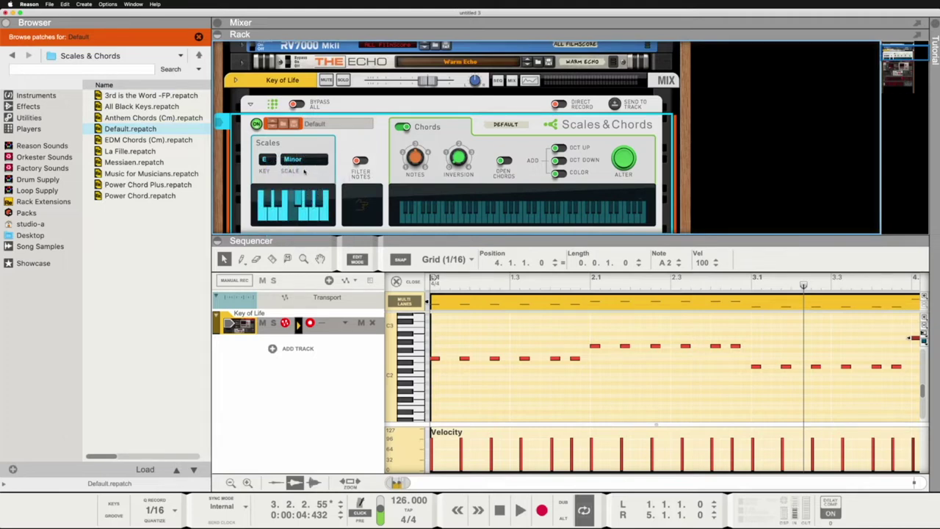
pyautogui.press('space')
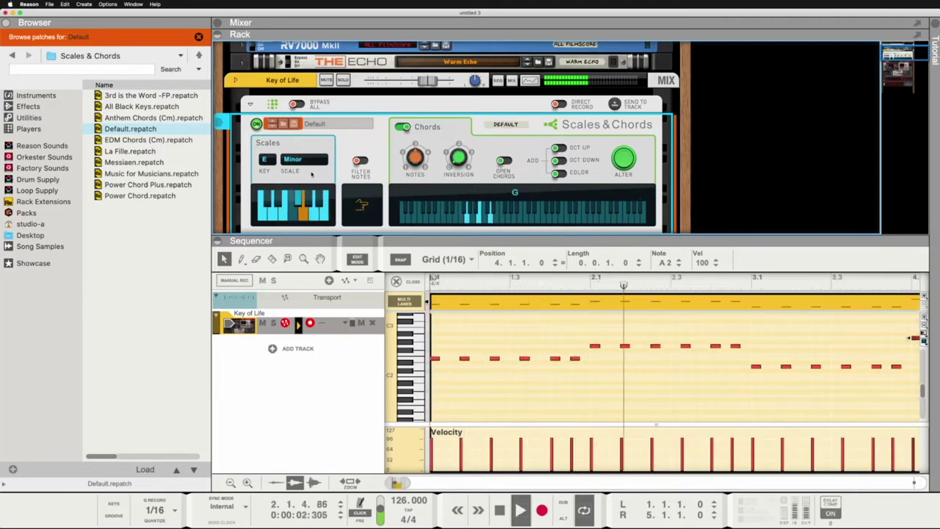
# Close the browser and switch on Add Octave Up for the chords
pyautogui.click(5, 22)
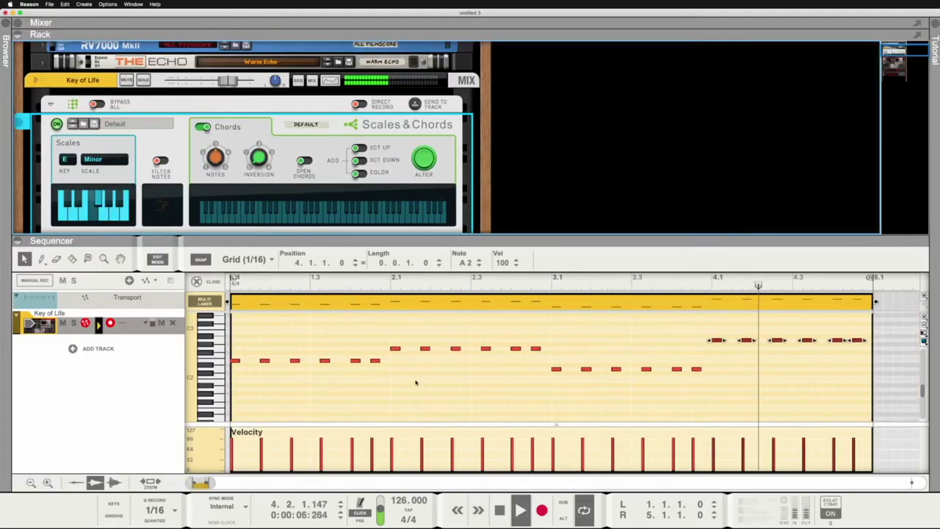
pyautogui.press('space')
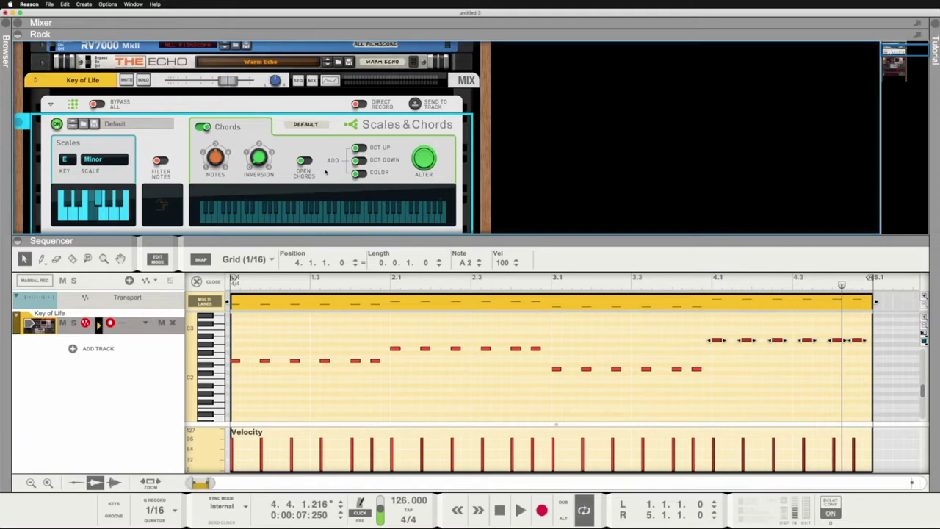
pyautogui.click(360, 149)
pyautogui.press('space')
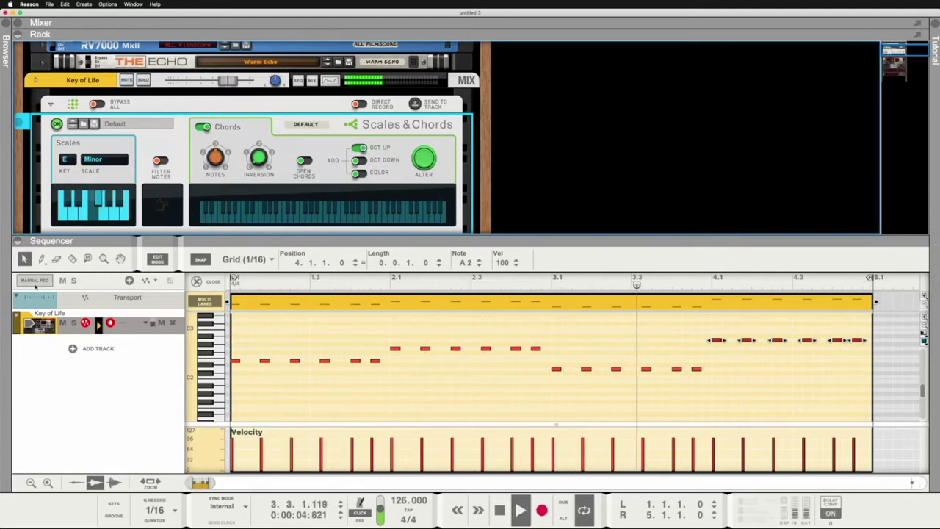
# Hide the sequencer, browse Europa's effect sections, then set Reverb amount to the middle and lengthen its decay
pyautogui.click(26, 241)
pyautogui.scroll(-2, 88, 279)
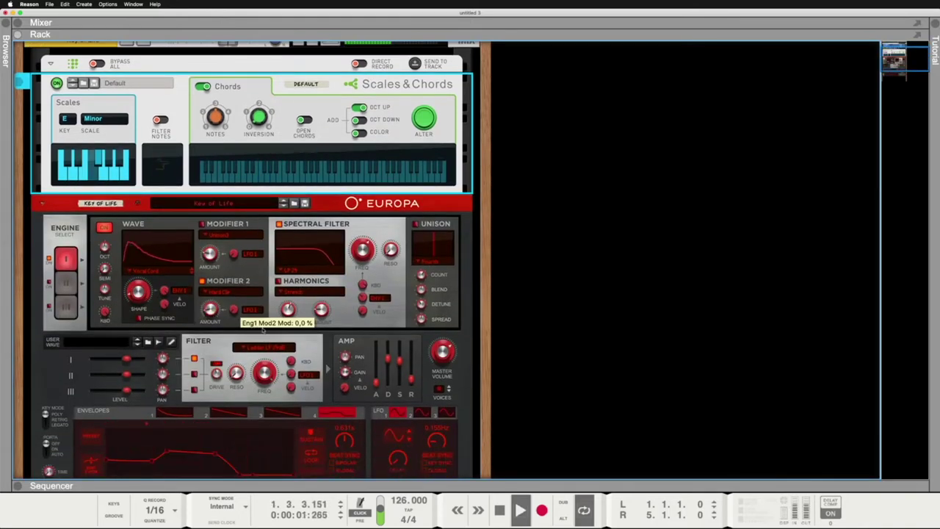
pyautogui.scroll(-2, 198, 316)
pyautogui.press('space')
pyautogui.scroll(-6, 263, 328)
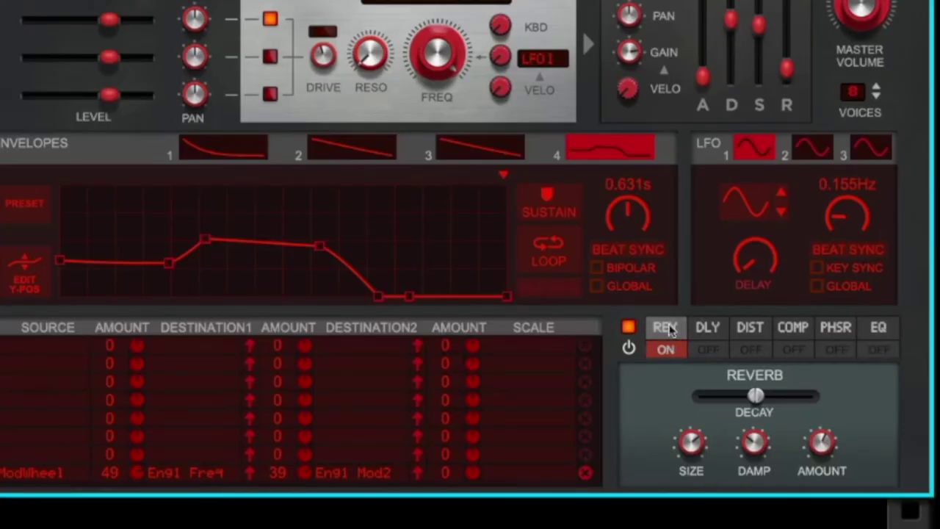
pyautogui.click(704, 330)
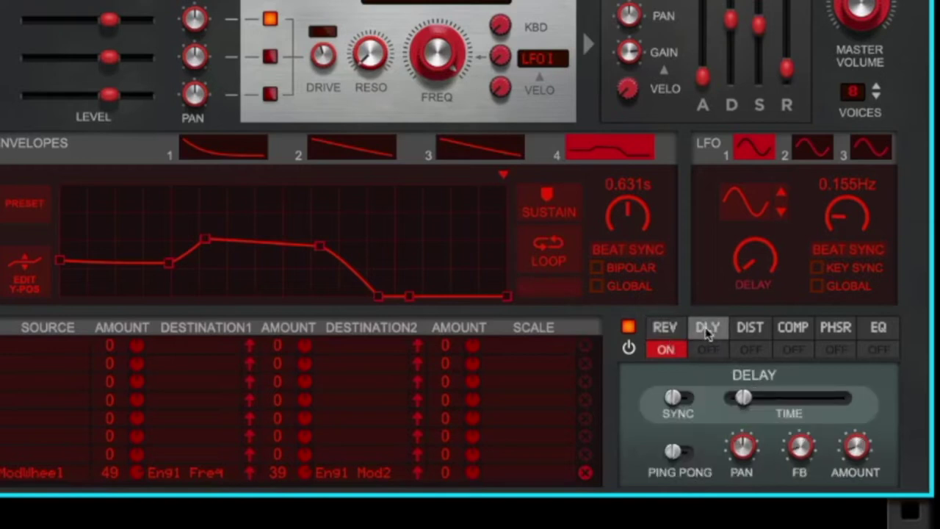
pyautogui.click(747, 330)
pyautogui.click(791, 330)
pyautogui.click(835, 331)
pyautogui.click(866, 332)
pyautogui.click(679, 331)
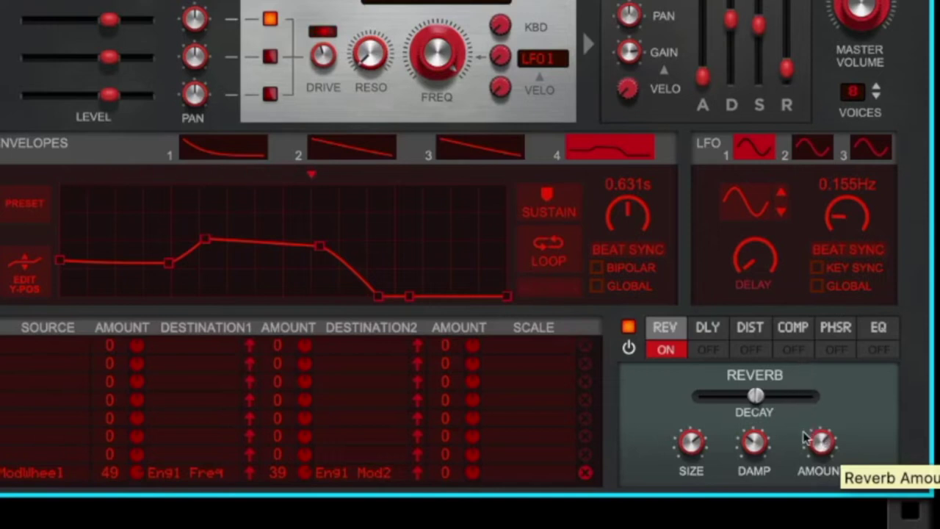
pyautogui.moveTo(806, 439); pyautogui.dragTo(806, 449)
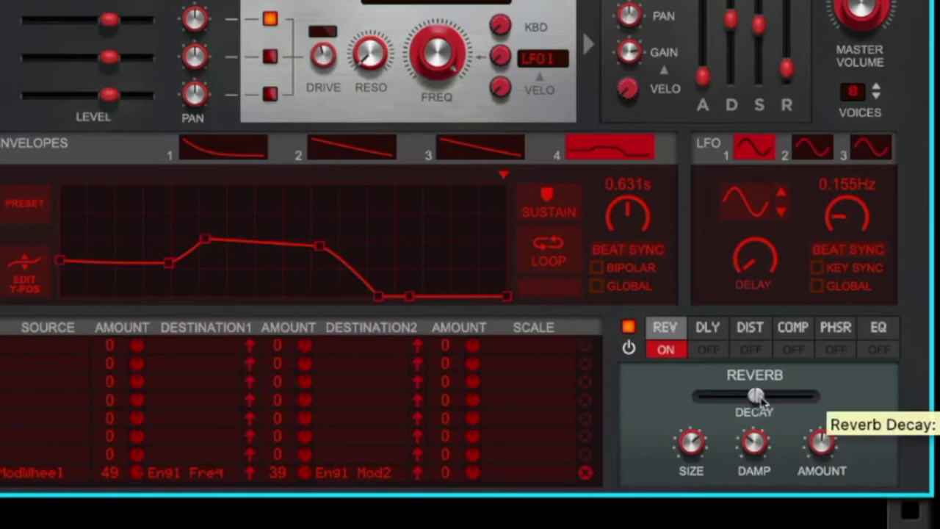
pyautogui.moveTo(760, 398)
pyautogui.mouseDown()
pyautogui.moveTo(805, 400)
pyautogui.moveTo(718, 399)
pyautogui.moveTo(774, 407)
pyautogui.mouseUp()
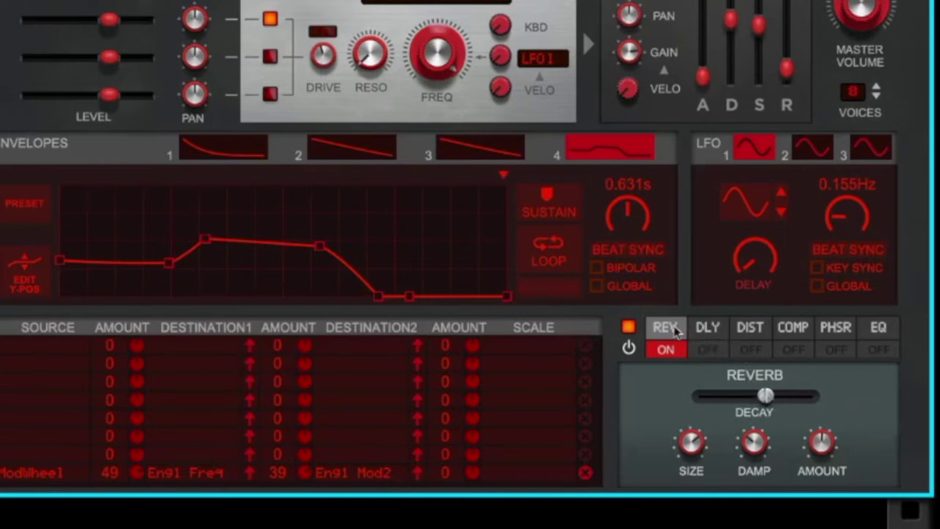
# Switch Europa's Delay on and Reverb off, and raise the delay time near maximum
pyautogui.click(719, 332)
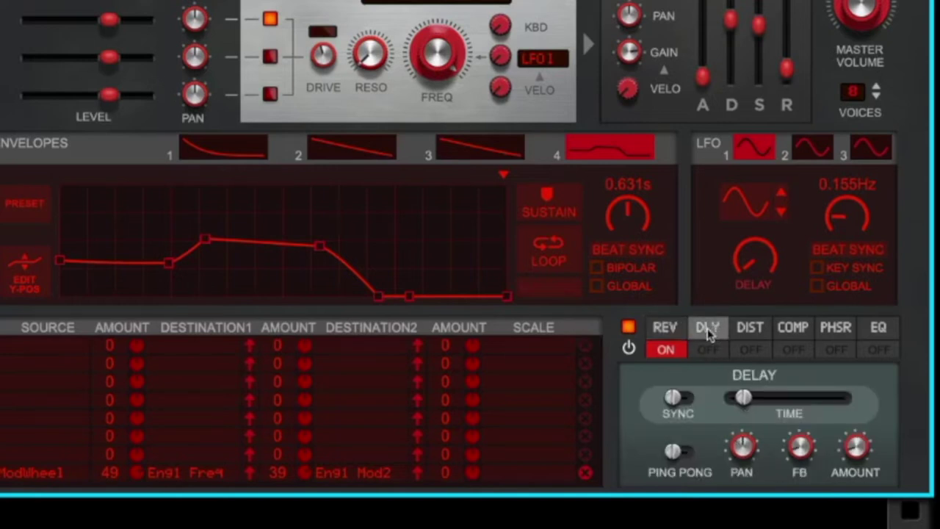
pyautogui.click(718, 353)
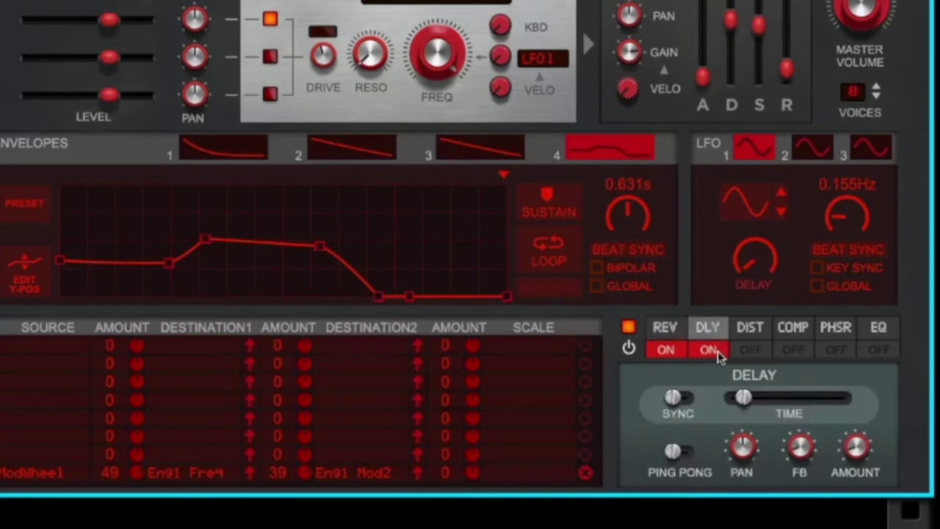
pyautogui.click(666, 351)
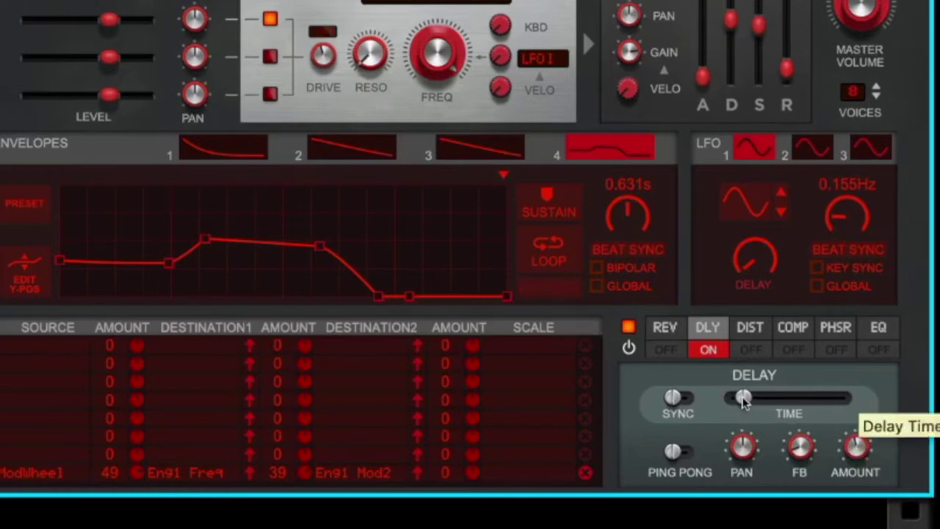
pyautogui.moveTo(742, 397); pyautogui.dragTo(766, 397)
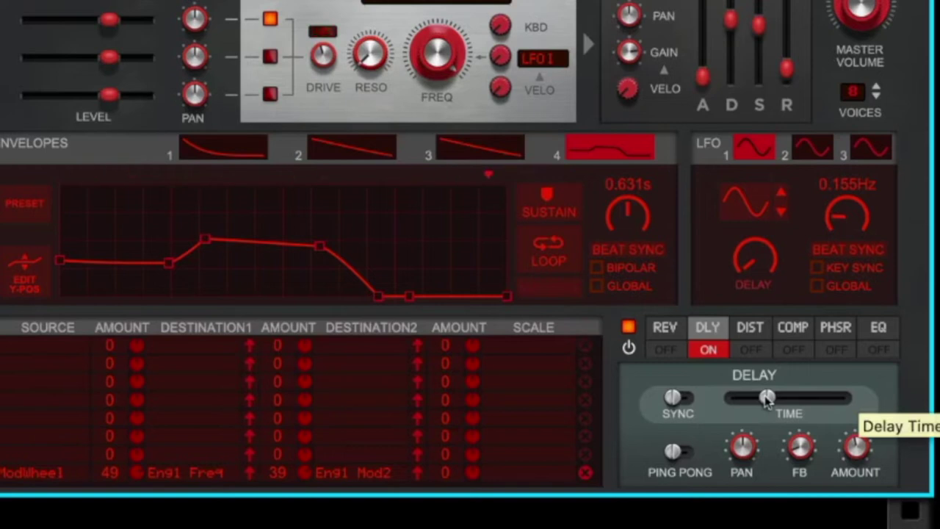
pyautogui.moveTo(767, 398); pyautogui.dragTo(815, 406)
# Sync Europa's delay to tempo, shorten its time, enable Ping Pong, and switch Reverb back on
pyautogui.click(683, 400)
pyautogui.moveTo(733, 398); pyautogui.dragTo(751, 407)
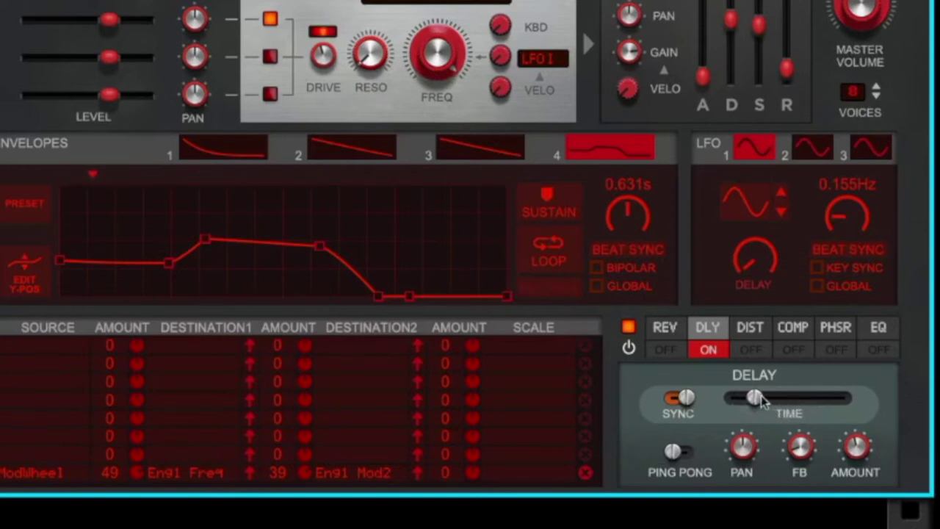
pyautogui.moveTo(755, 397); pyautogui.dragTo(784, 400)
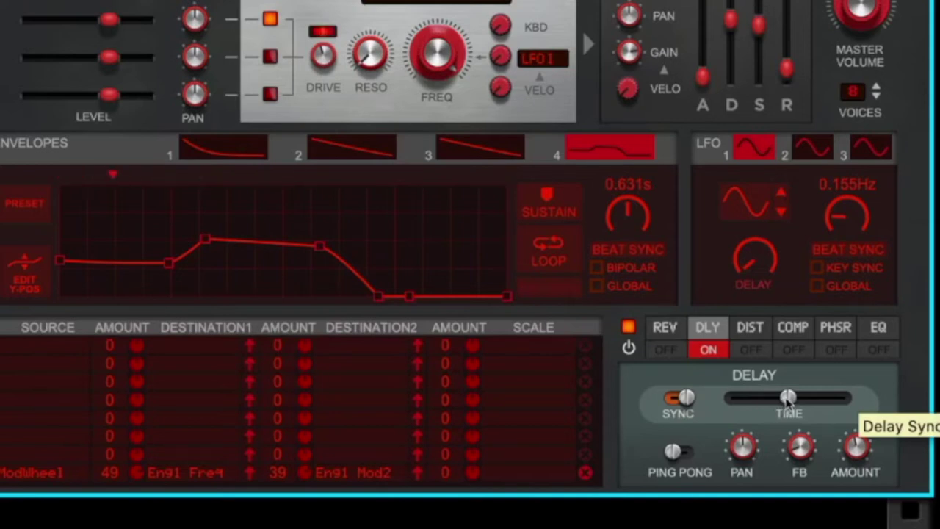
pyautogui.moveTo(787, 399); pyautogui.dragTo(837, 402)
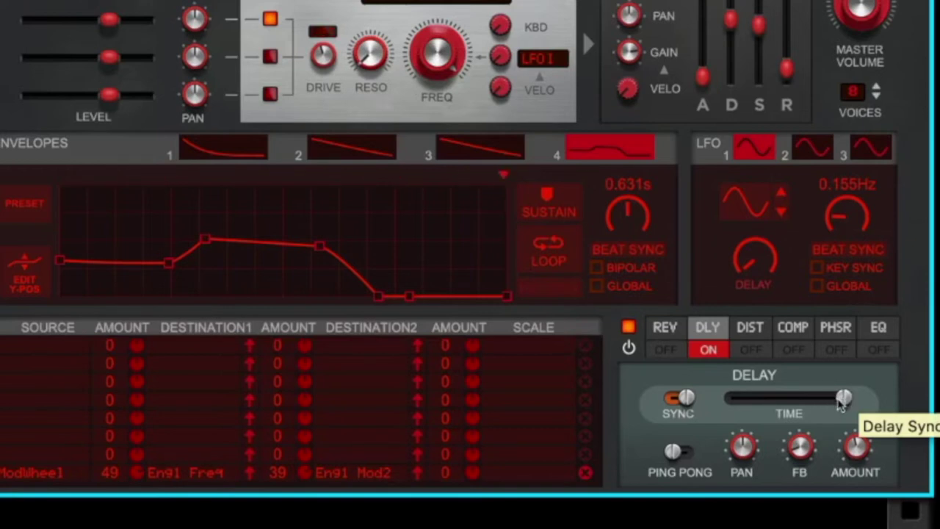
pyautogui.moveTo(841, 405); pyautogui.dragTo(754, 406)
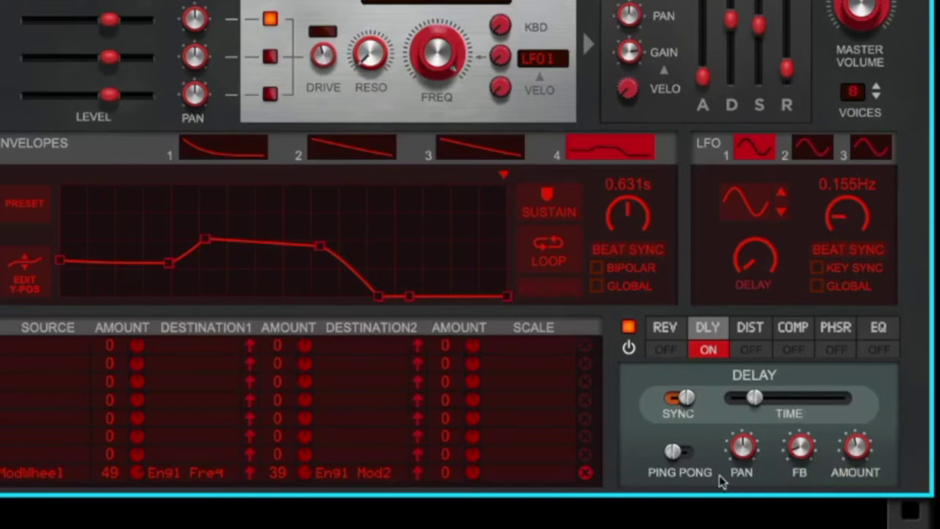
pyautogui.click(678, 451)
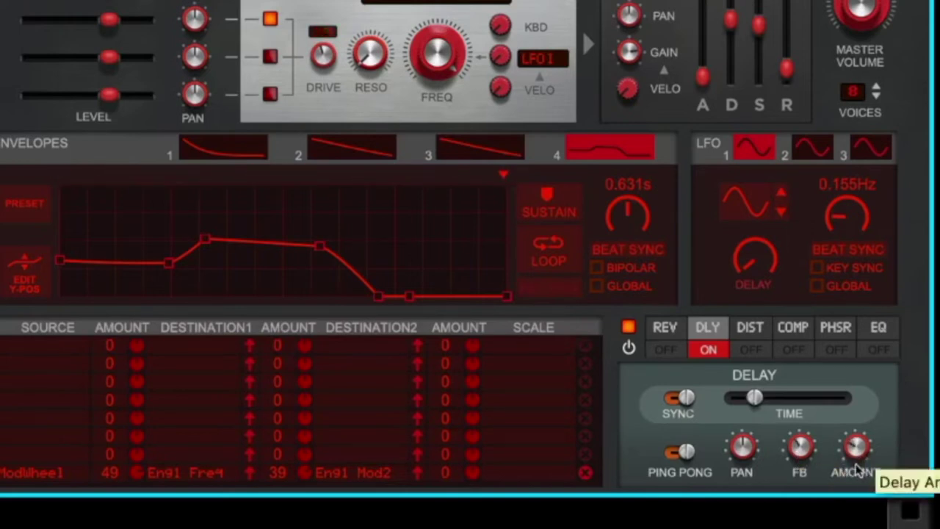
pyautogui.click(675, 351)
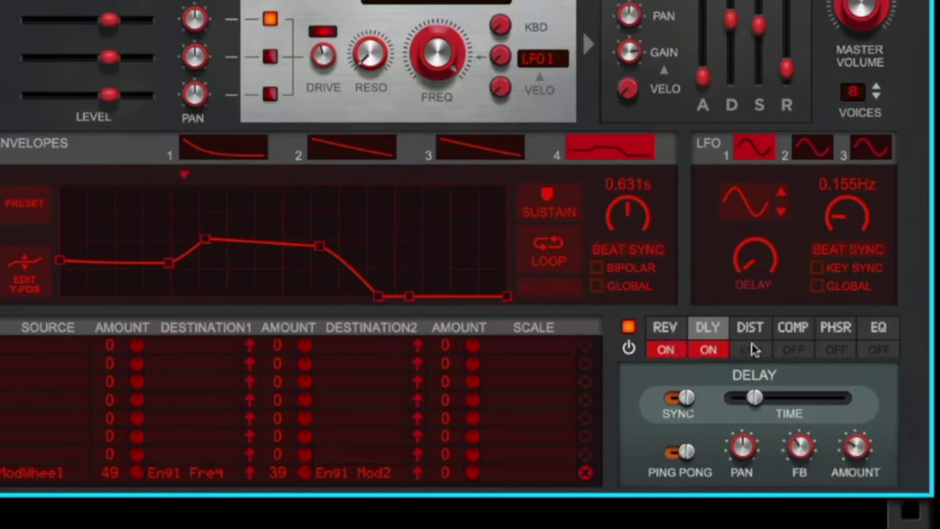
pyautogui.click(672, 327)
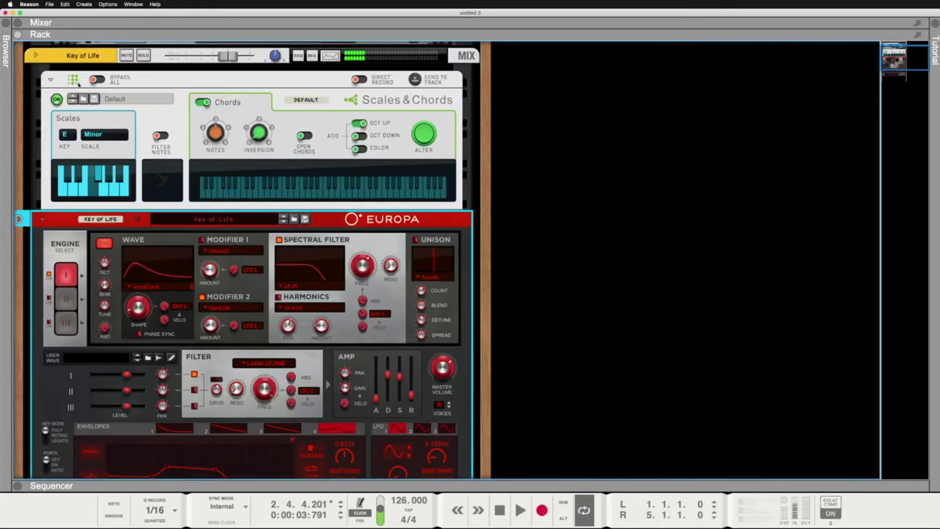
# Reopen the browser, look through the Instruments list, then show the Reason Sounds collection folders
pyautogui.click(7, 33)
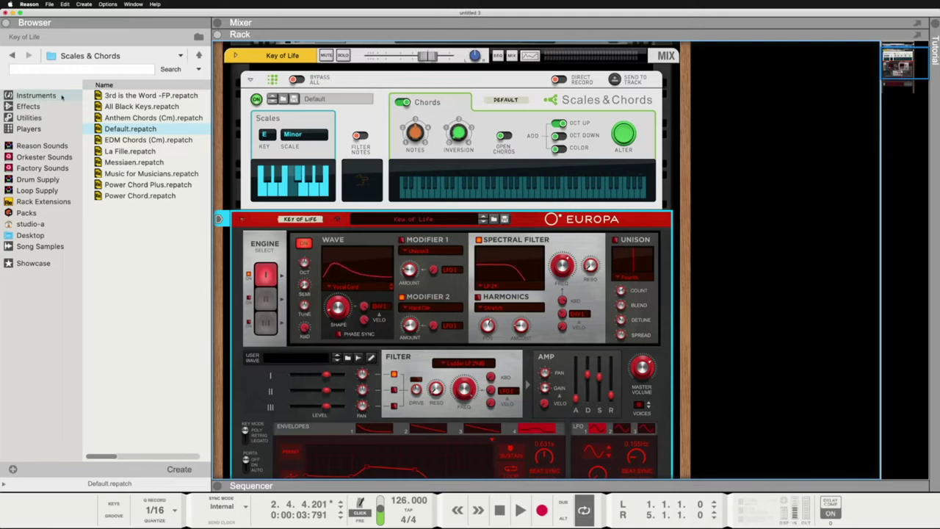
pyautogui.click(34, 96)
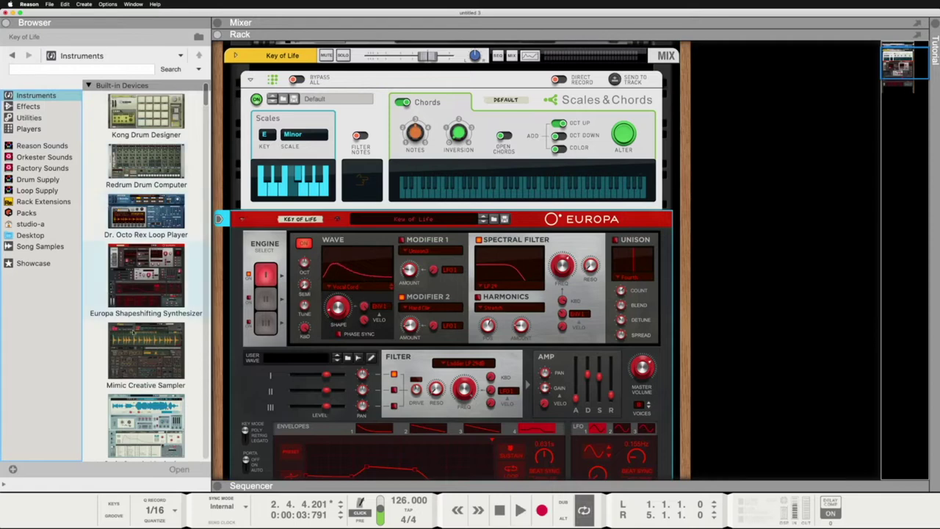
pyautogui.scroll(-5, 158, 297)
pyautogui.scroll(3, 157, 297)
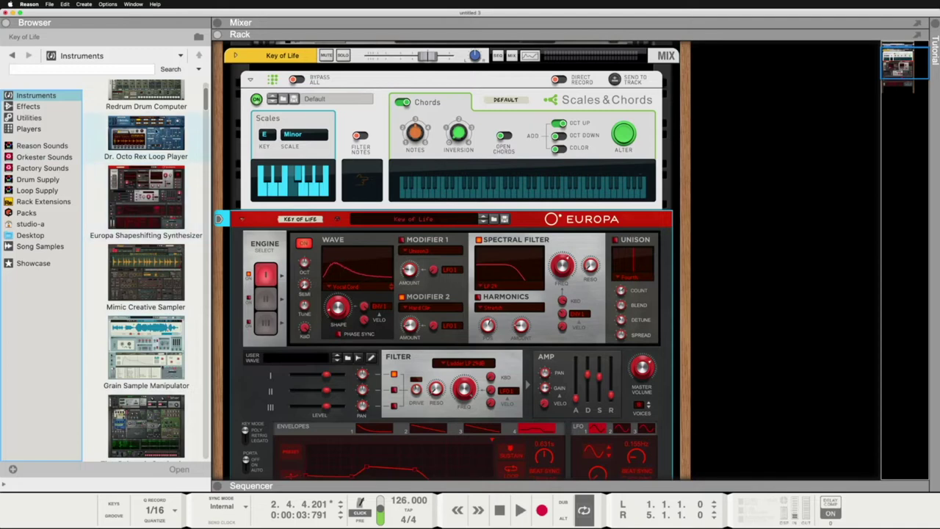
pyautogui.click(40, 147)
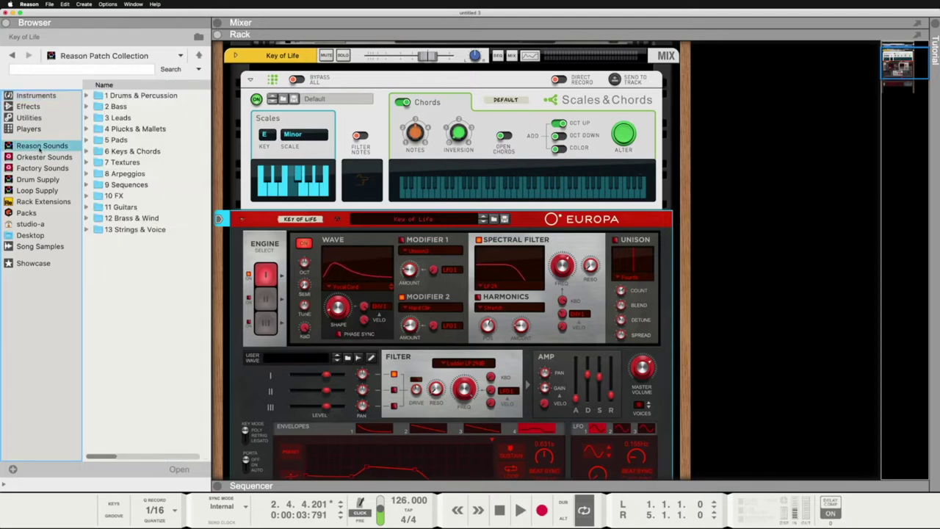
# Load Amazona Bass.cmb from 2 Bass > Synth Bass into the rack
pyautogui.click(87, 106)
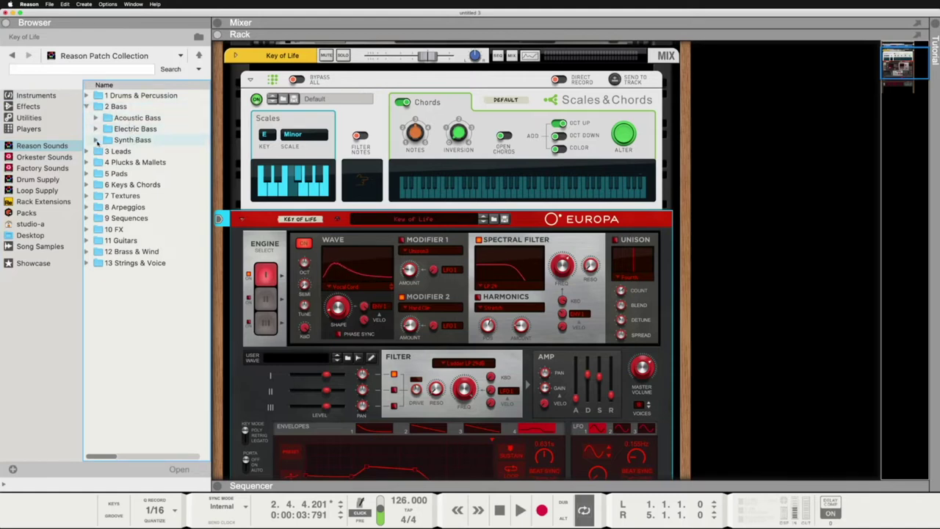
pyautogui.click(96, 140)
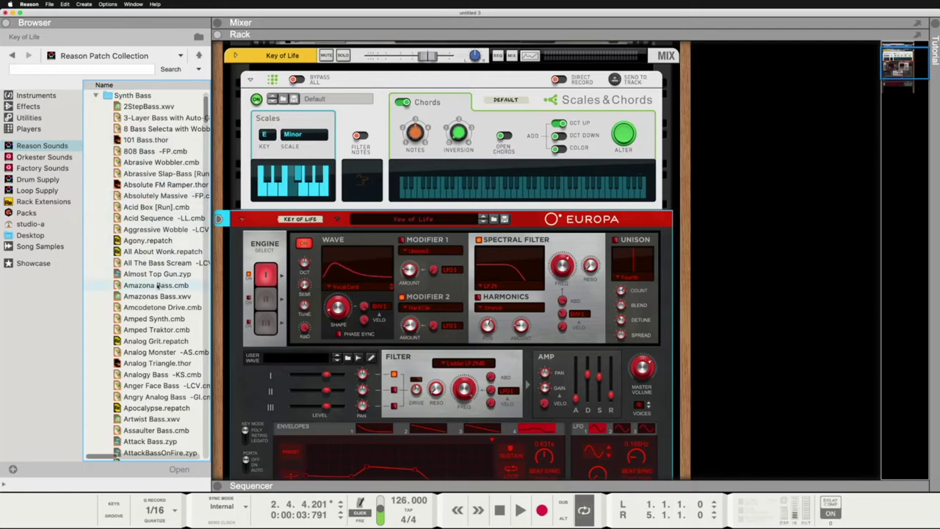
pyautogui.click(152, 286)
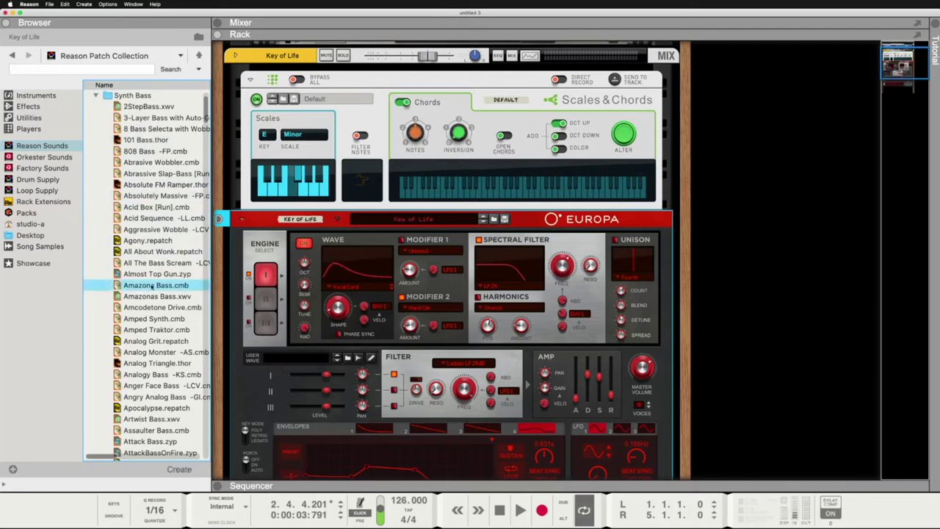
pyautogui.doubleClick(152, 287)
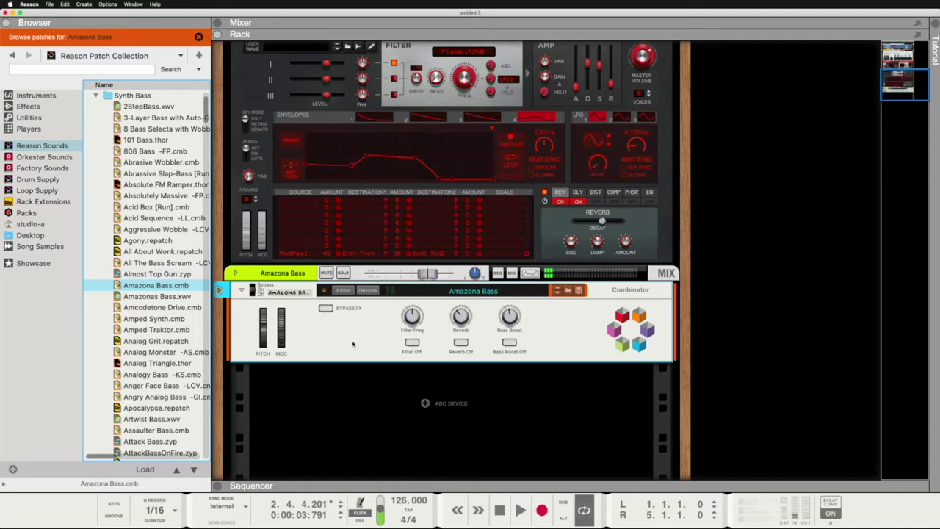
# Copy the Key of Life clip onto the Amazona Bass track, then solo and audition the bass
pyautogui.click(217, 486)
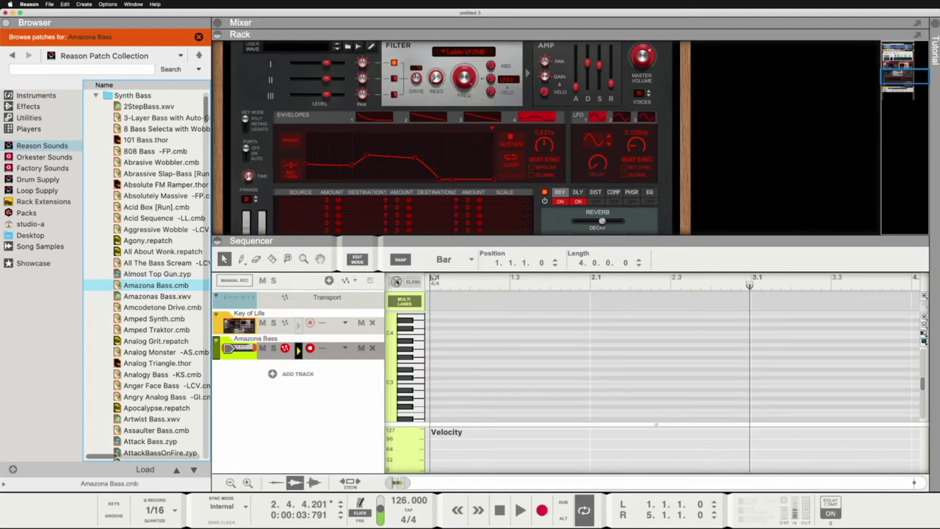
pyautogui.click(397, 282)
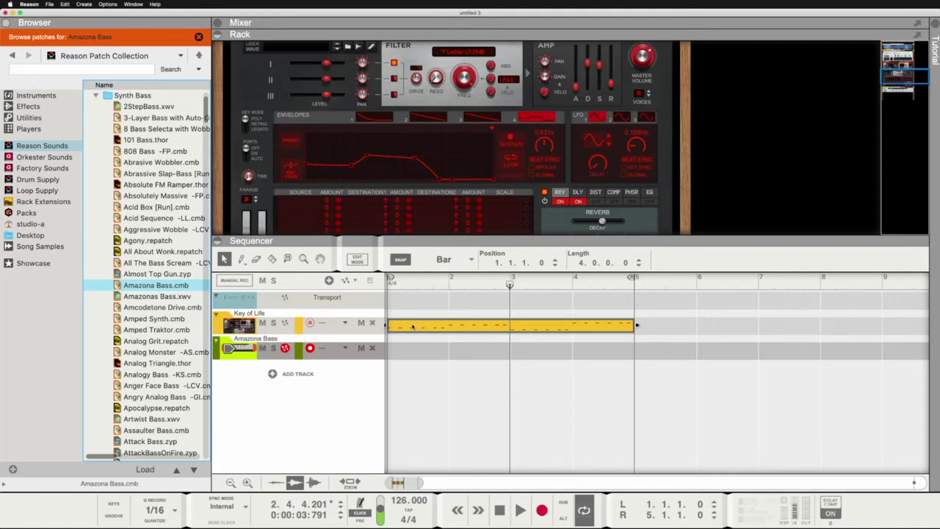
pyautogui.moveTo(412, 326); pyautogui.dragTo(415, 346)
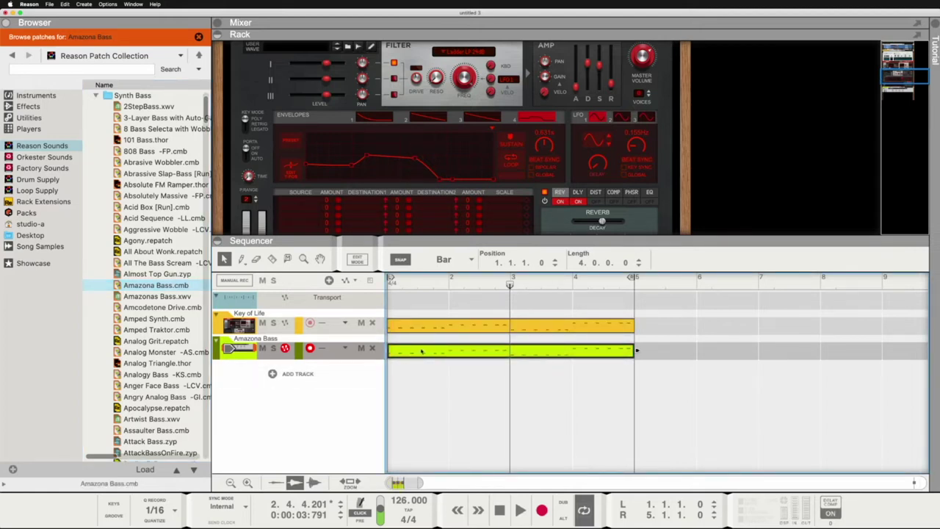
pyautogui.press('space')
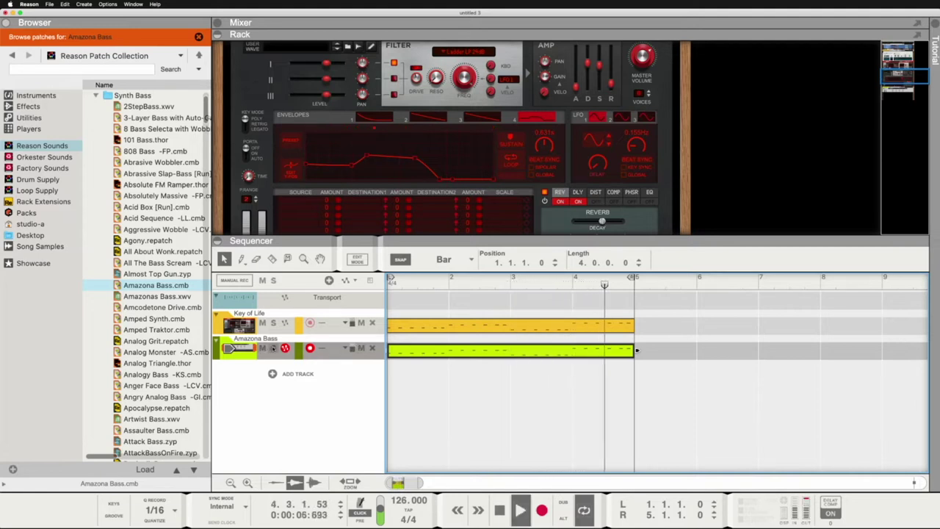
pyautogui.press('space')
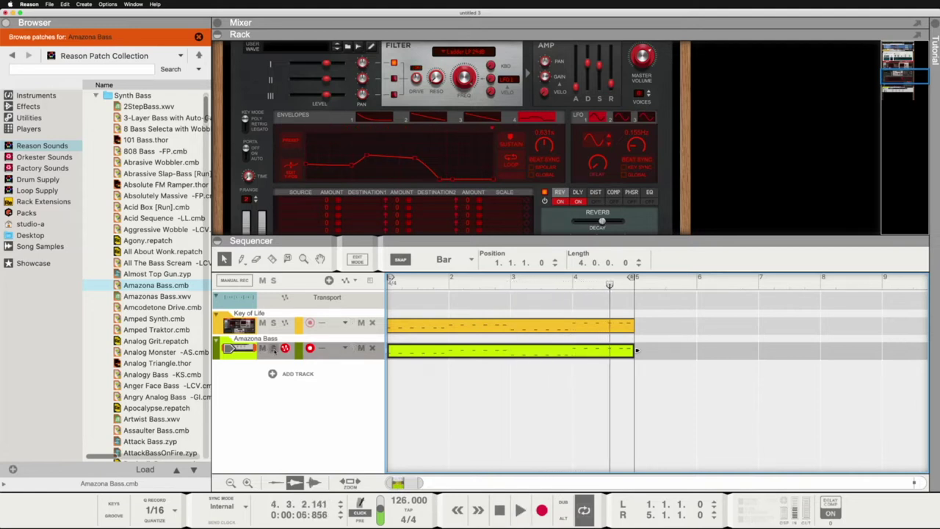
pyautogui.click(273, 347)
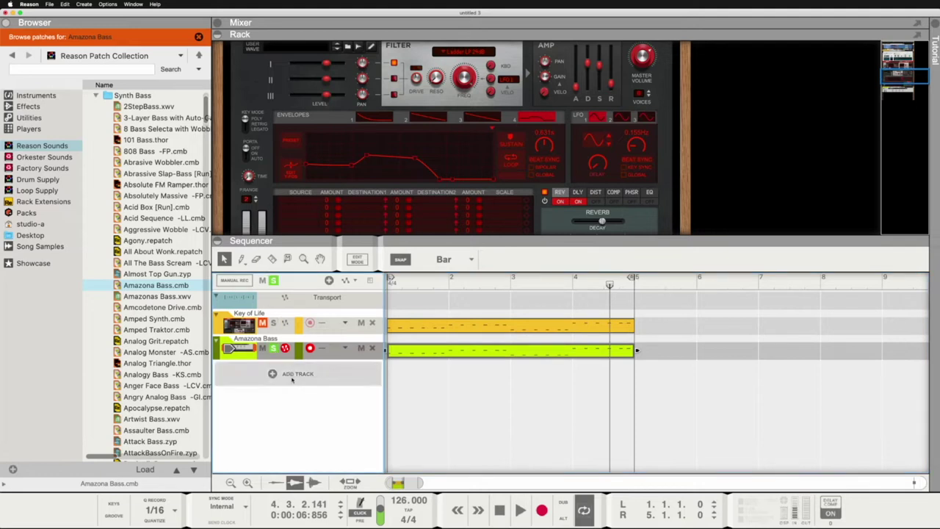
pyautogui.press('space')
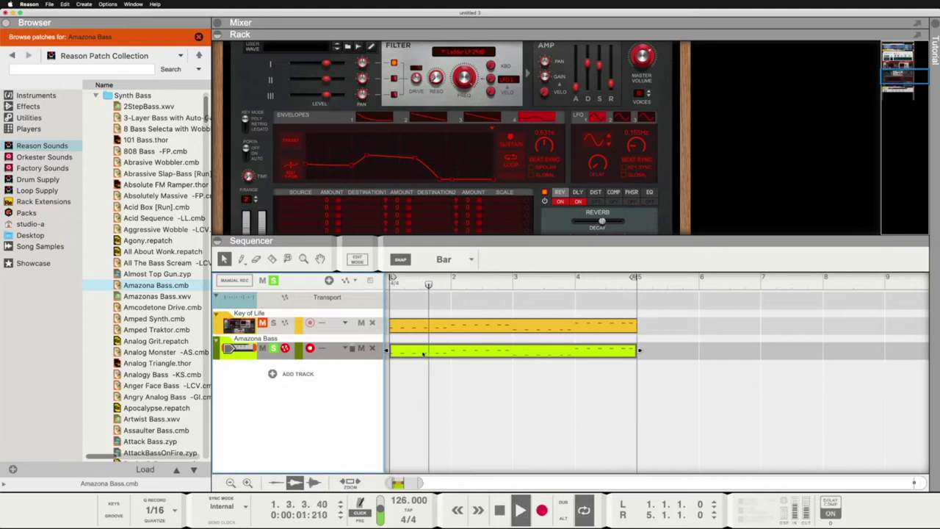
pyautogui.press('space')
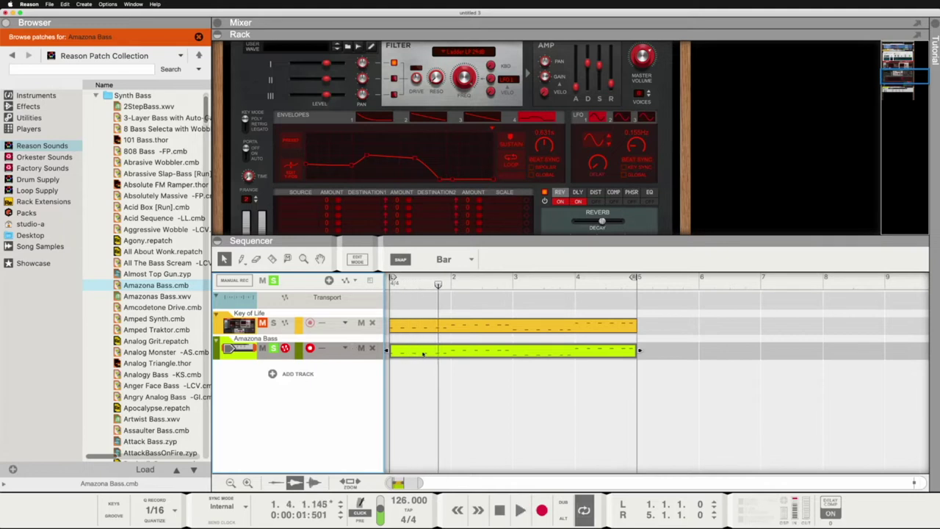
# In the bass clip's piano roll, move the upper row of six notes down two semitones
pyautogui.doubleClick(423, 353)
pyautogui.scroll(-1, 456, 355)
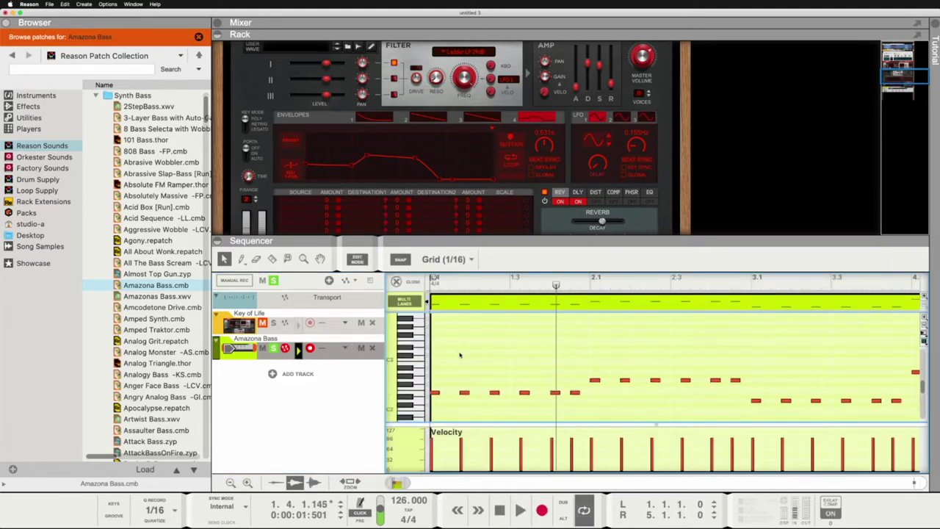
pyautogui.scroll(-2, 460, 355)
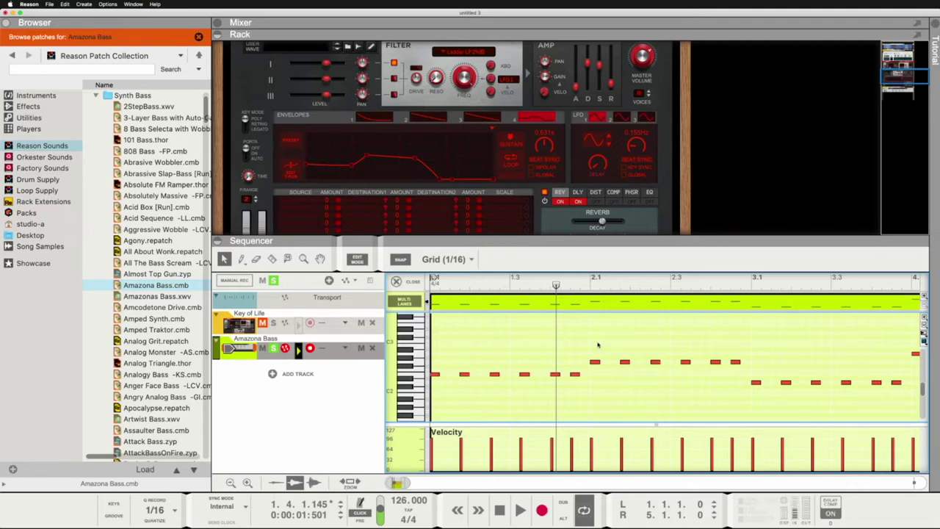
pyautogui.press('space')
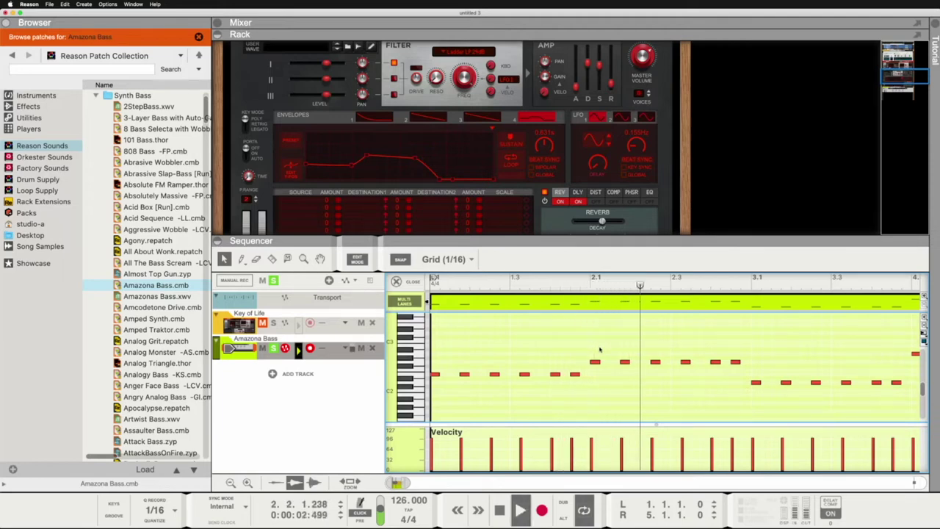
pyautogui.press('space')
pyautogui.moveTo(595, 352); pyautogui.dragTo(738, 397)
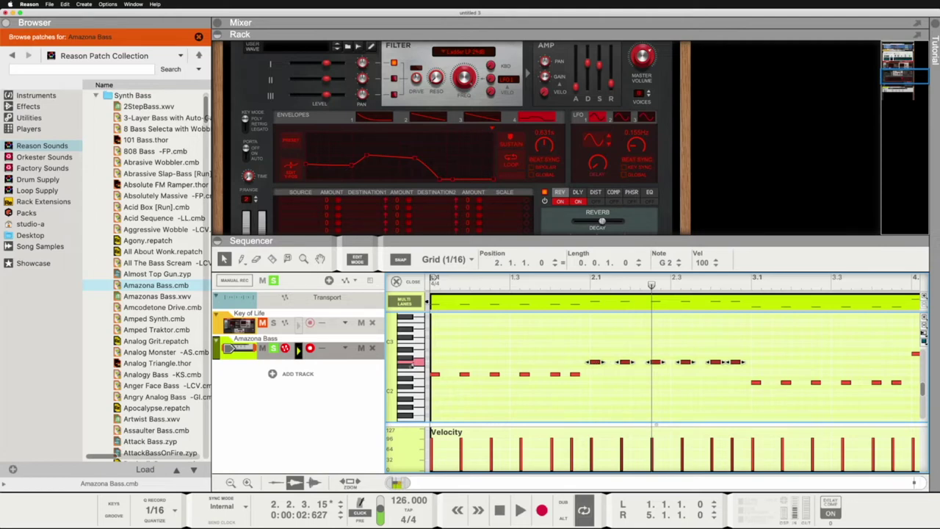
pyautogui.scroll(-3, 409, 392)
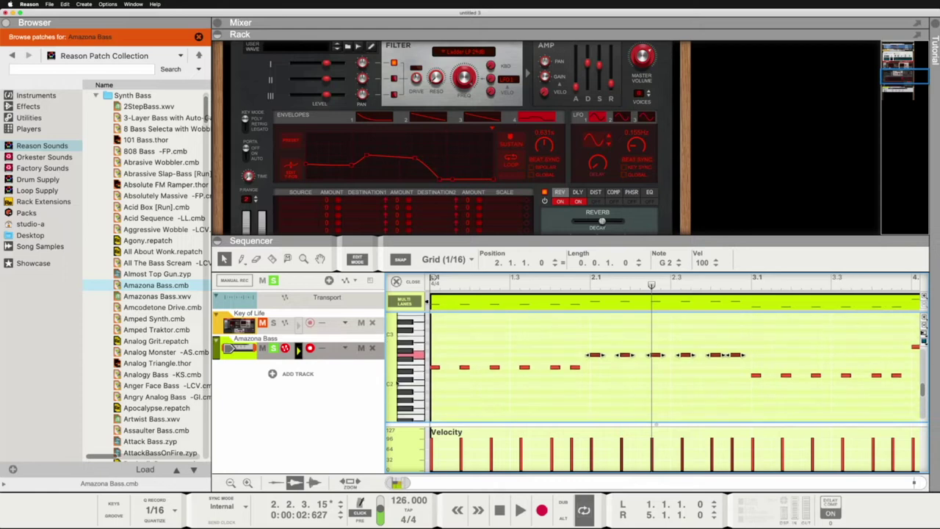
pyautogui.scroll(-3, 397, 383)
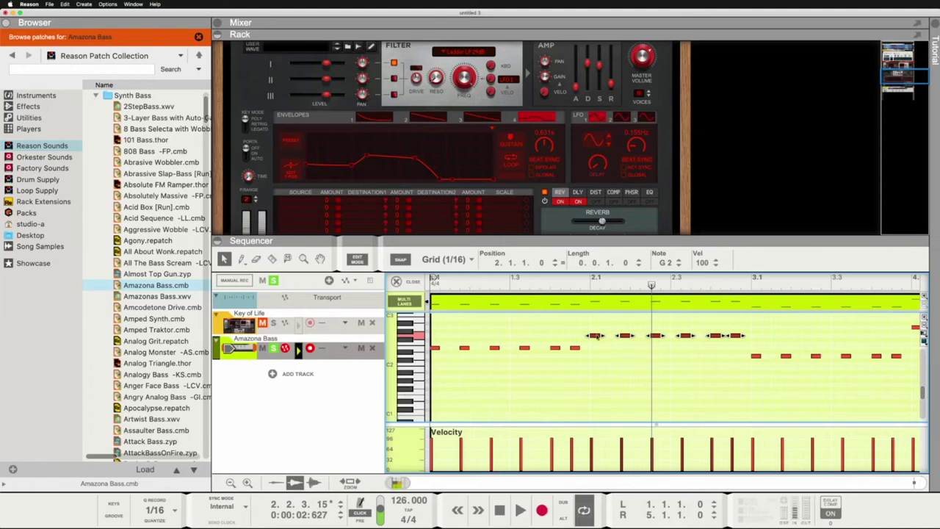
pyautogui.moveTo(597, 336); pyautogui.dragTo(598, 387)
pyautogui.press('space')
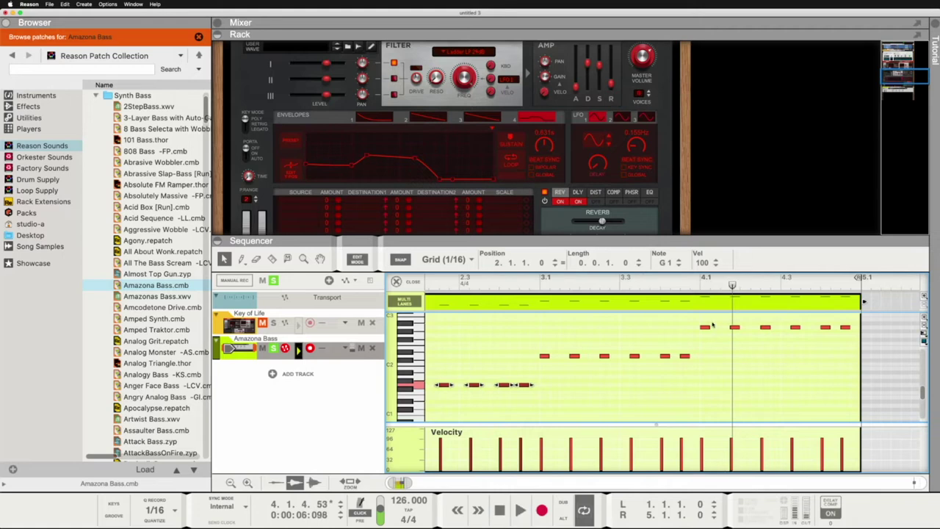
# Drop the top row of bass notes down an octave and play back the new line
pyautogui.moveTo(708, 317); pyautogui.dragTo(853, 351)
pyautogui.moveTo(706, 328); pyautogui.dragTo(707, 377)
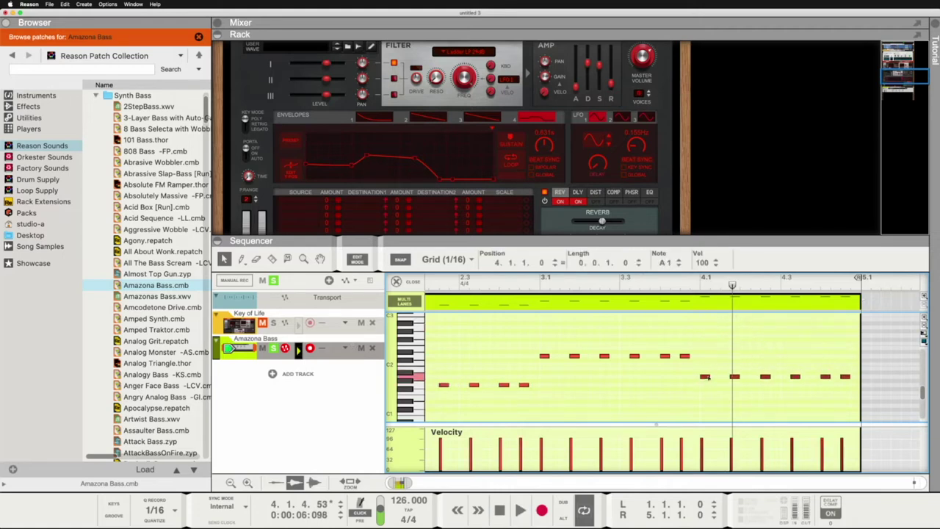
pyautogui.press('space')
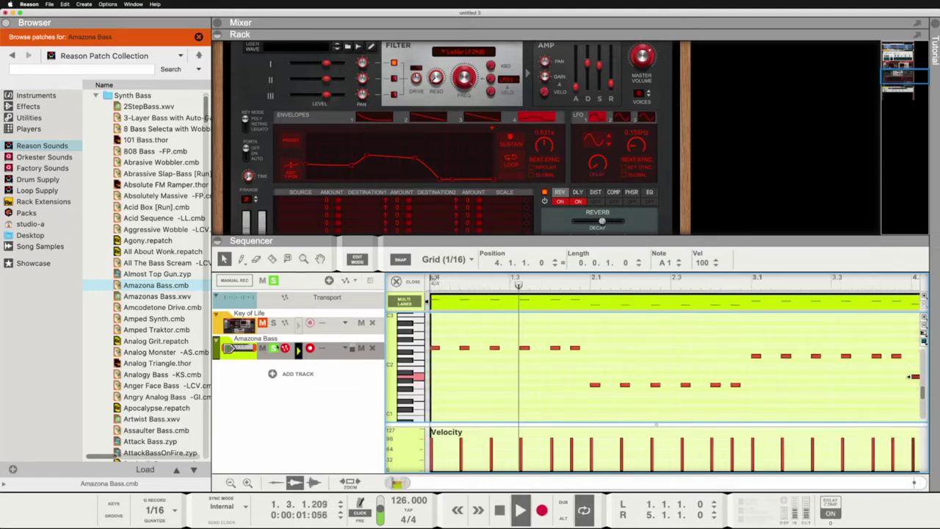
pyautogui.scroll(-5, 323, 201)
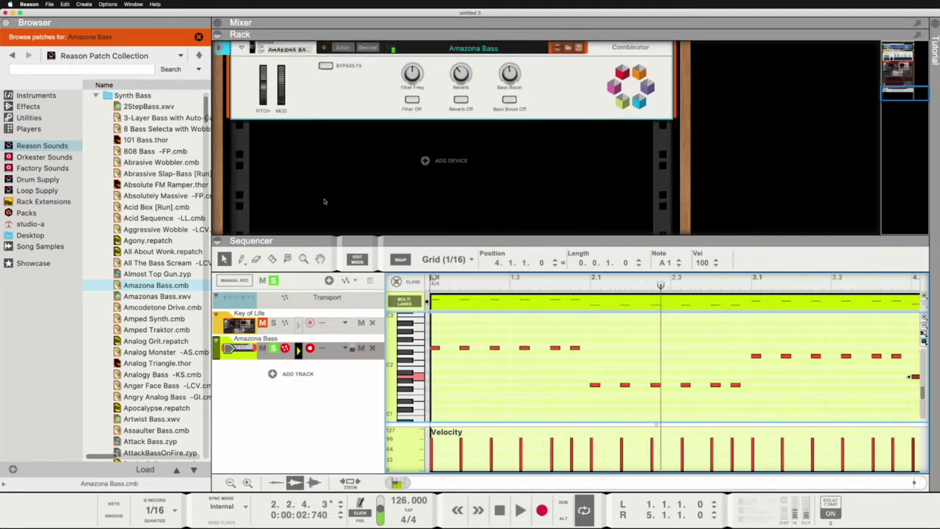
# Turn the Amazona Bass Combinator's Reverb knob down to about 20 and listen to the drier bass
pyautogui.scroll(1, 382, 156)
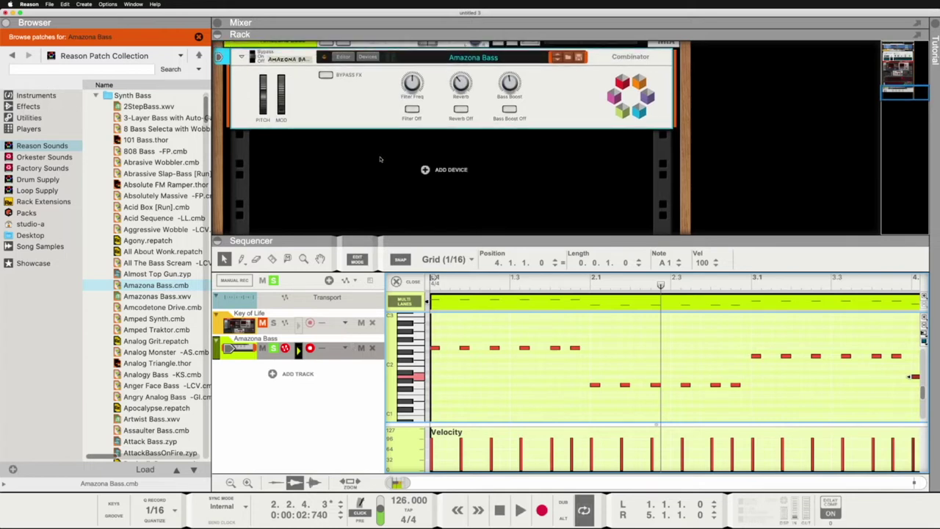
pyautogui.click(461, 85)
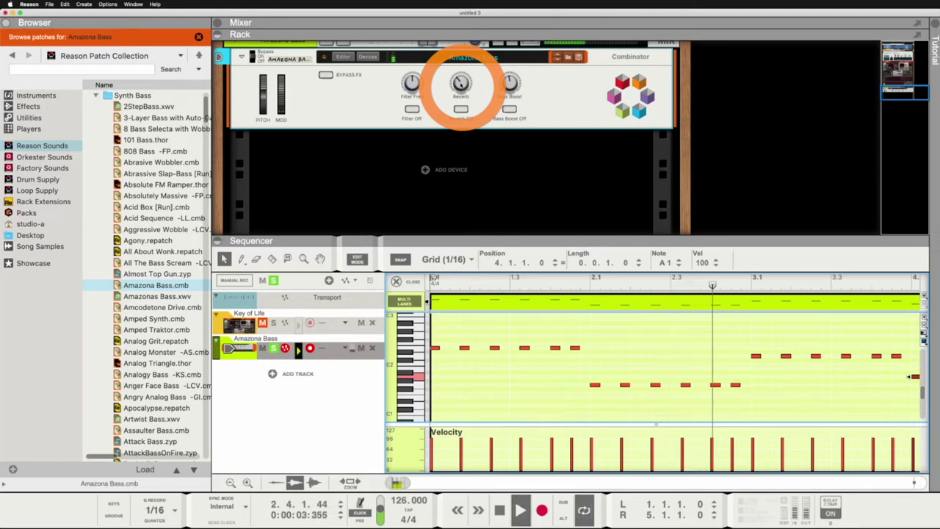
pyautogui.moveTo(461, 86); pyautogui.dragTo(460, 87)
pyautogui.press('space')
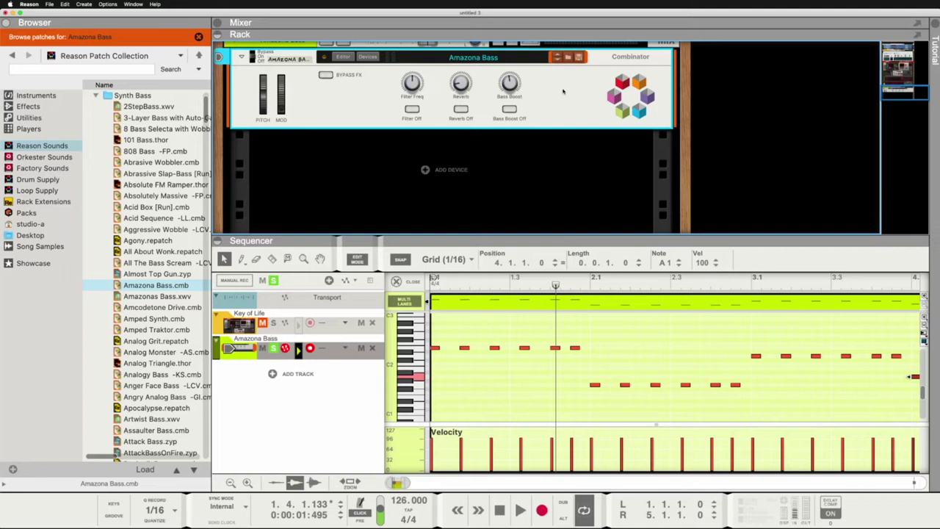
pyautogui.press('space')
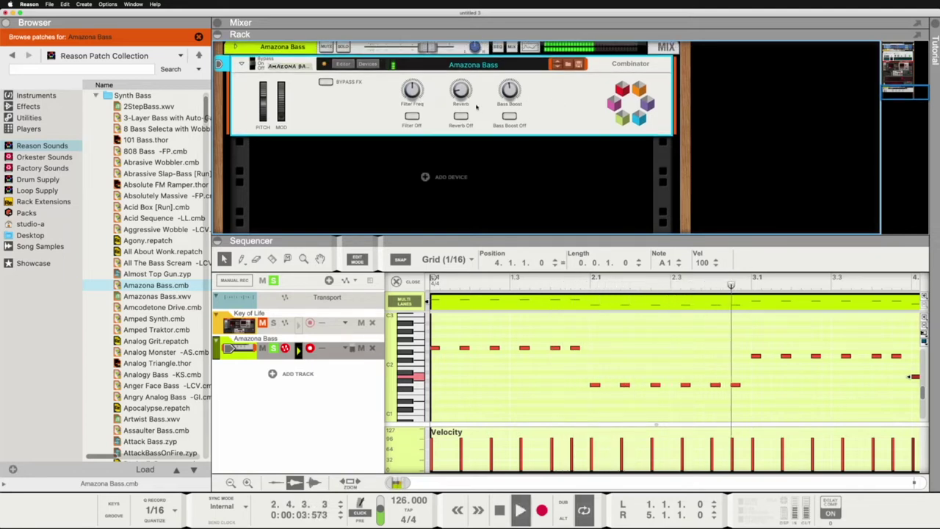
pyautogui.scroll(2, 469, 169)
pyautogui.press('space')
# Unsolo the Amazona Bass track and list the built-in Instruments in the browser
pyautogui.click(273, 348)
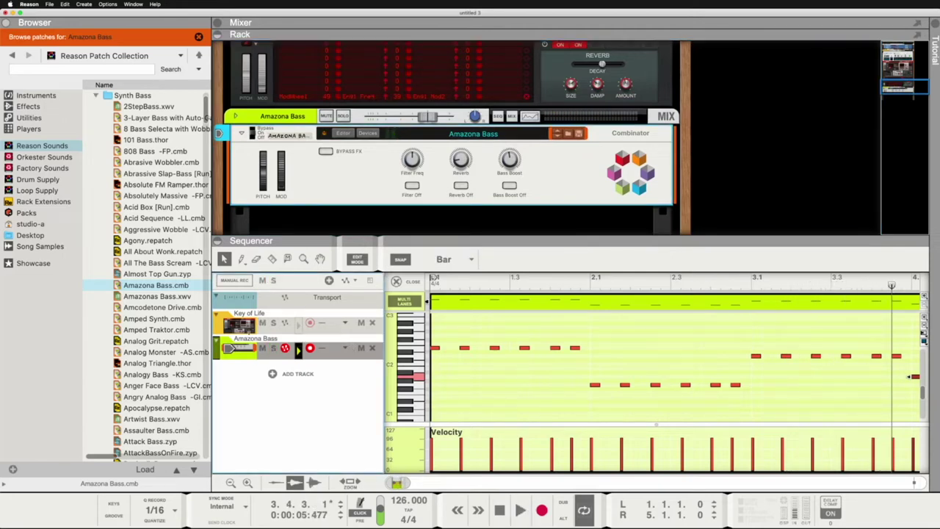
pyautogui.press('space')
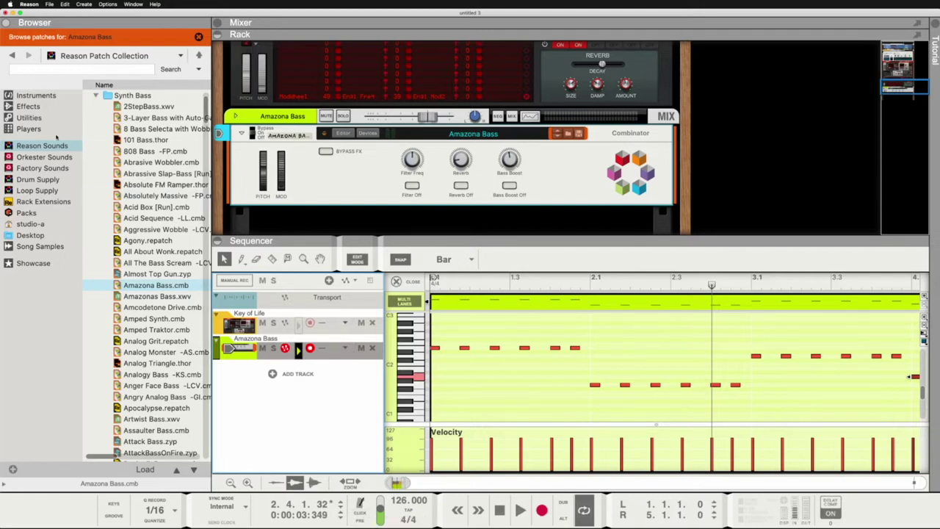
pyautogui.click(95, 96)
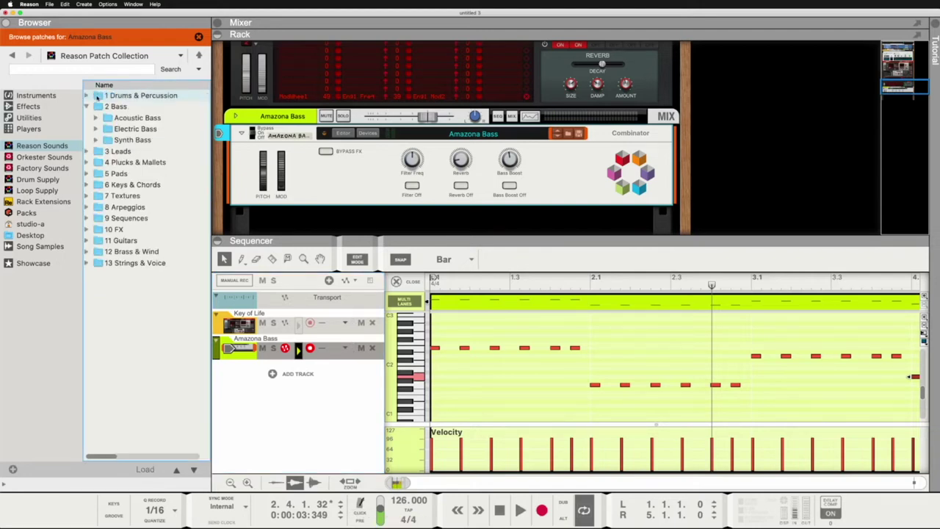
pyautogui.click(46, 95)
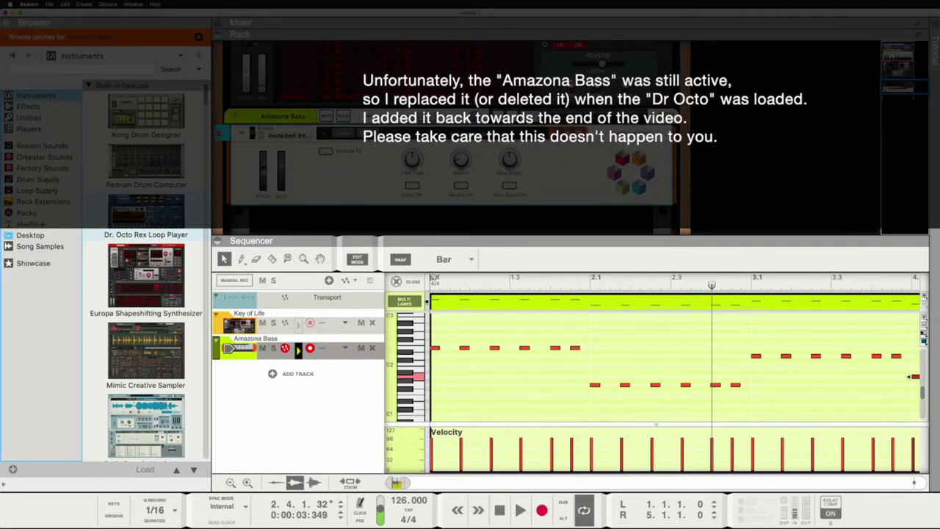
# Swap the Amazona Bass for a Dr. Octo Rex holding the Acoustic Drums | College 130 – 1 loop
pyautogui.doubleClick(145, 275)
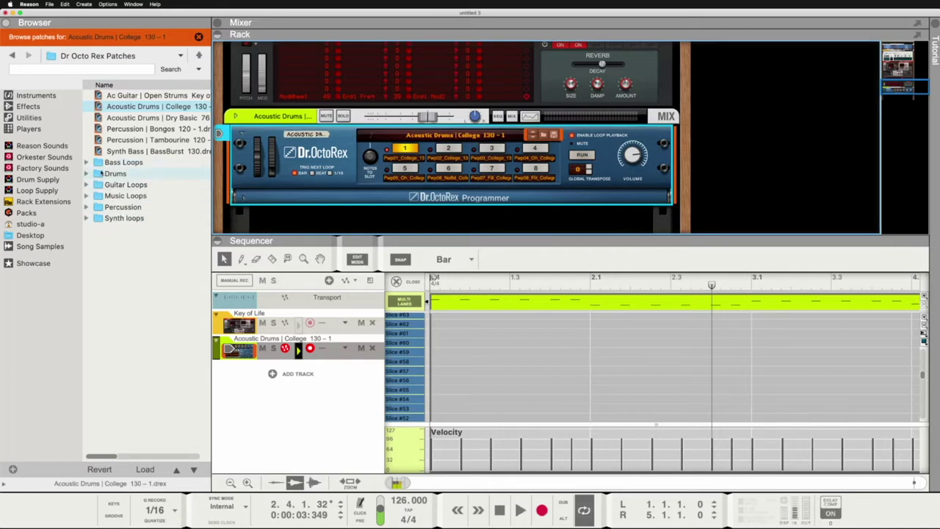
# Browse to Drums › Electronic Drums › Tech House, then widen the browser to show full names and the Kind column
pyautogui.click(86, 174)
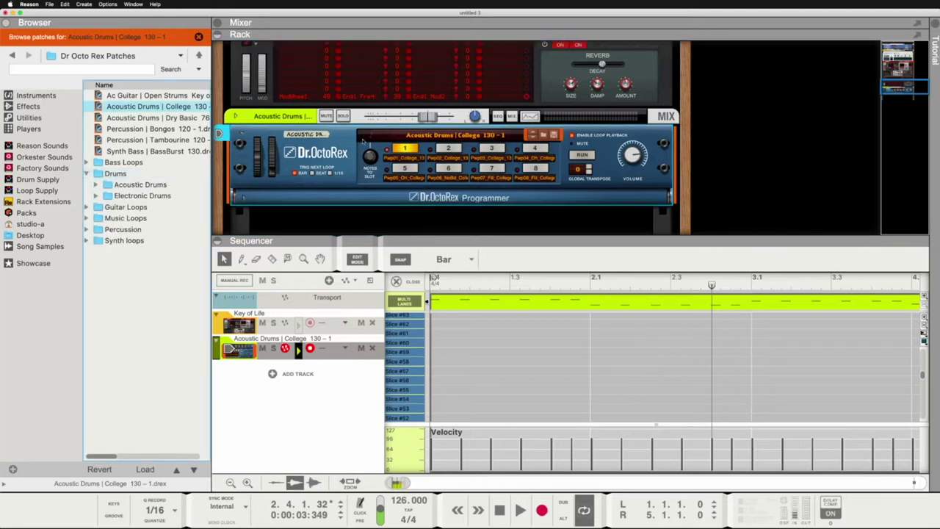
pyautogui.click(416, 138)
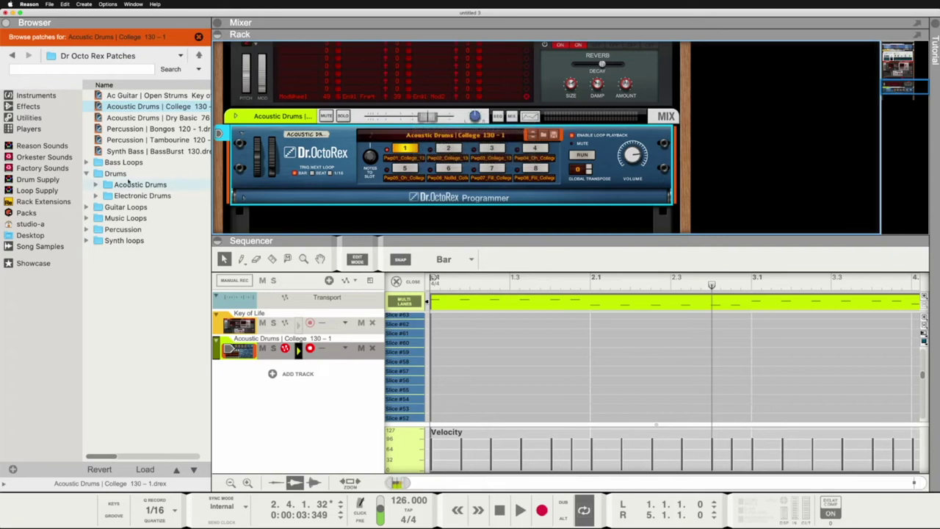
pyautogui.click(442, 135)
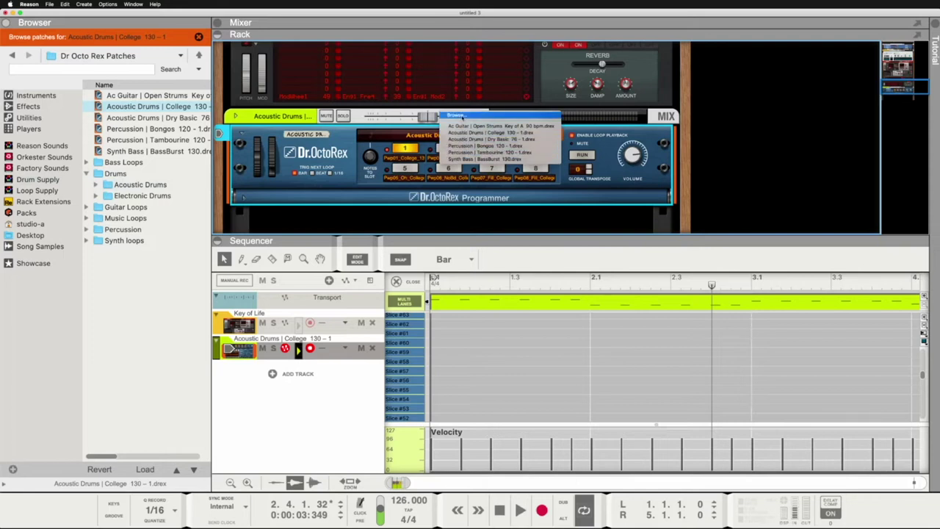
pyautogui.click(455, 115)
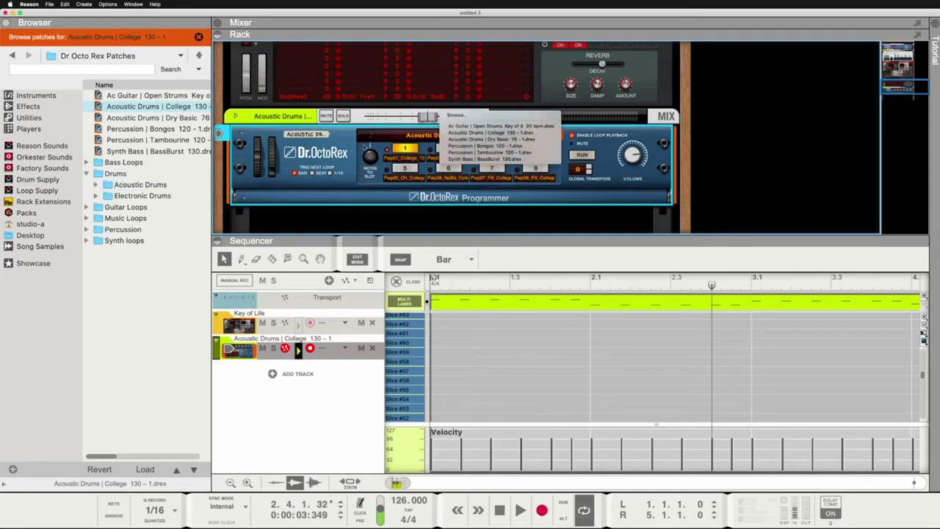
pyautogui.click(96, 196)
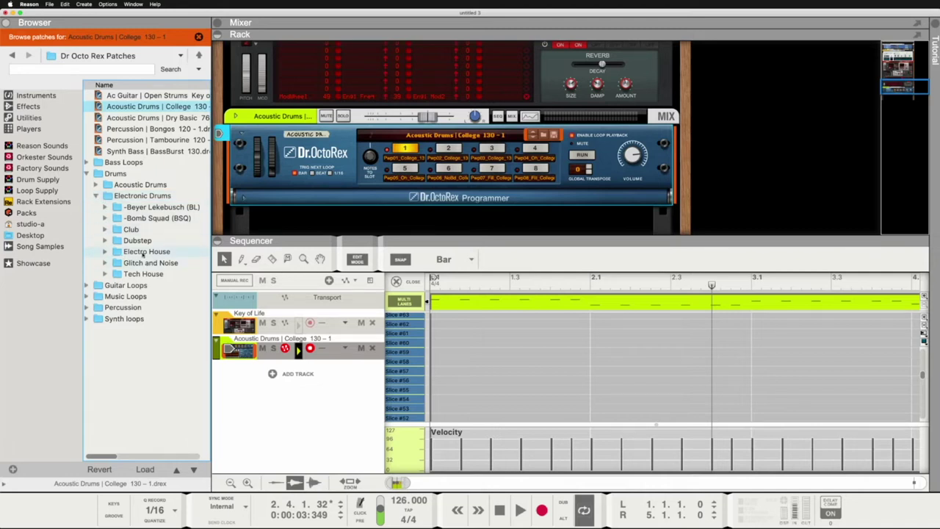
pyautogui.click(105, 273)
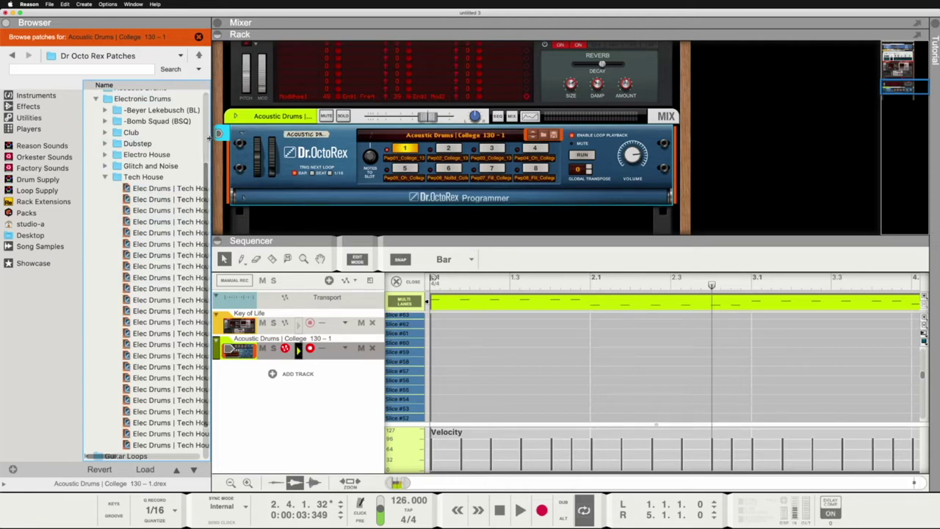
pyautogui.moveTo(211, 135); pyautogui.dragTo(358, 150)
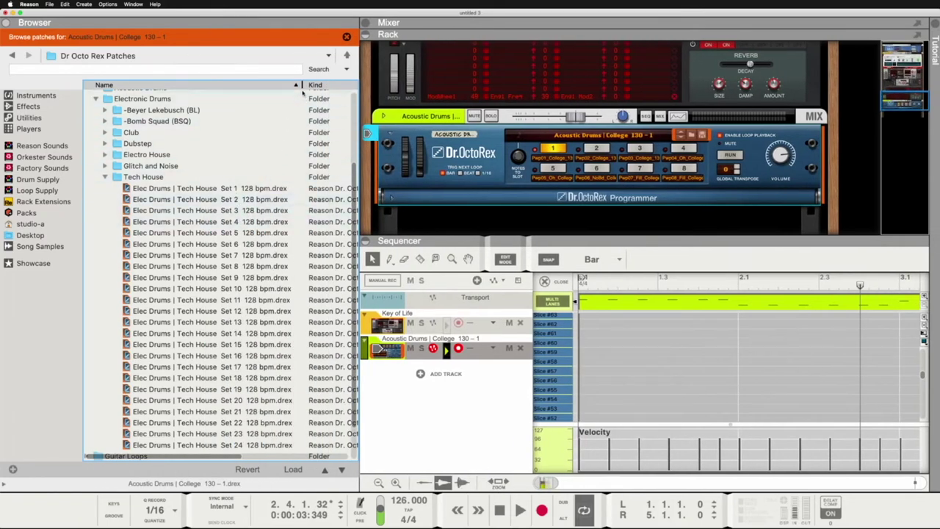
pyautogui.moveTo(298, 85); pyautogui.dragTo(278, 85)
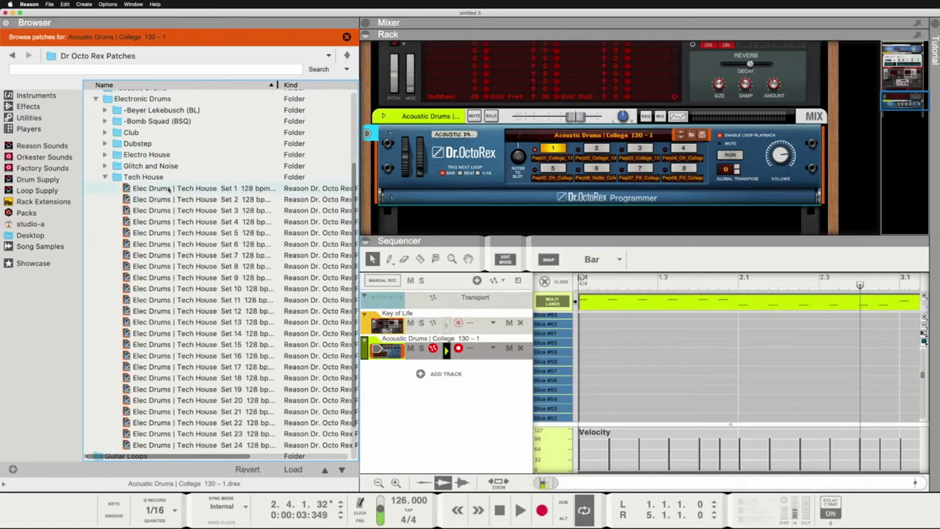
# Load Tech House Set 1 into Dr. Octo Rex and preview it
pyautogui.moveTo(170, 190); pyautogui.dragTo(461, 172)
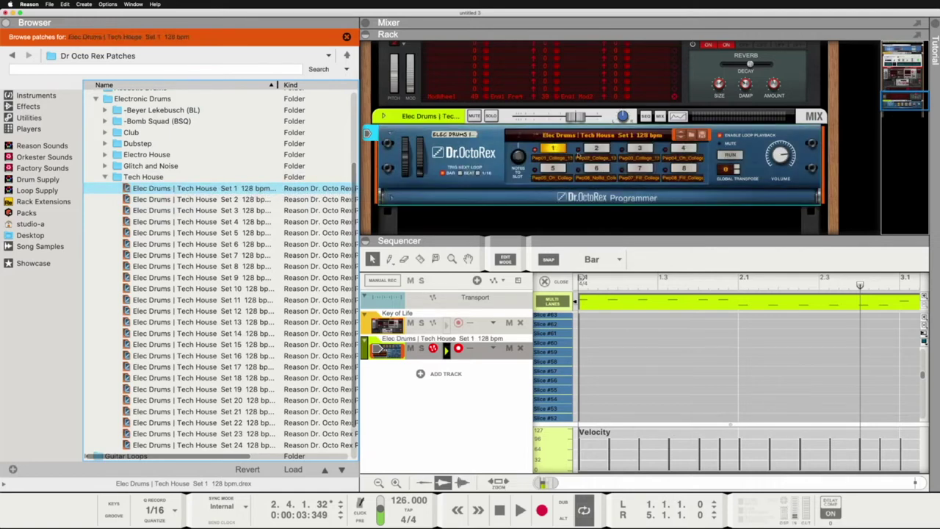
pyautogui.click(729, 155)
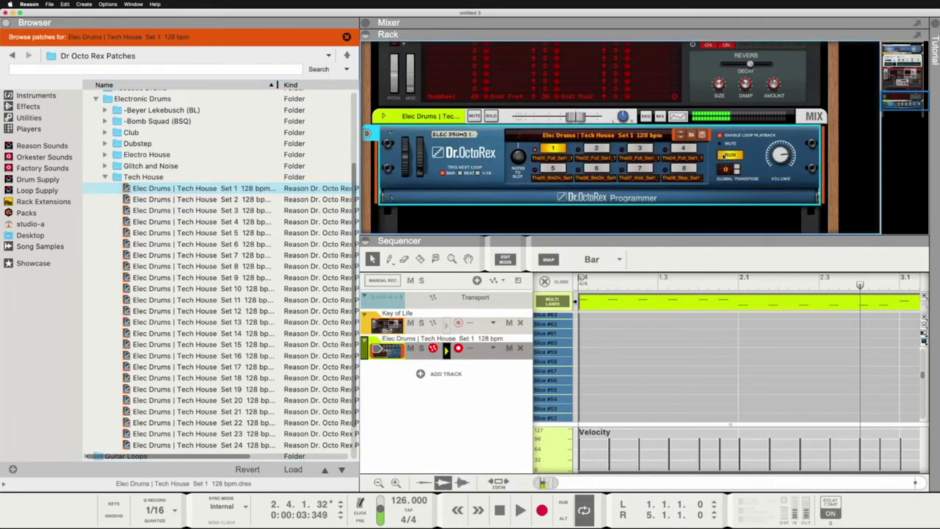
pyautogui.click(728, 155)
# Switch the loop to Tech House Set 4 128 bpm and preview it twice
pyautogui.click(207, 221)
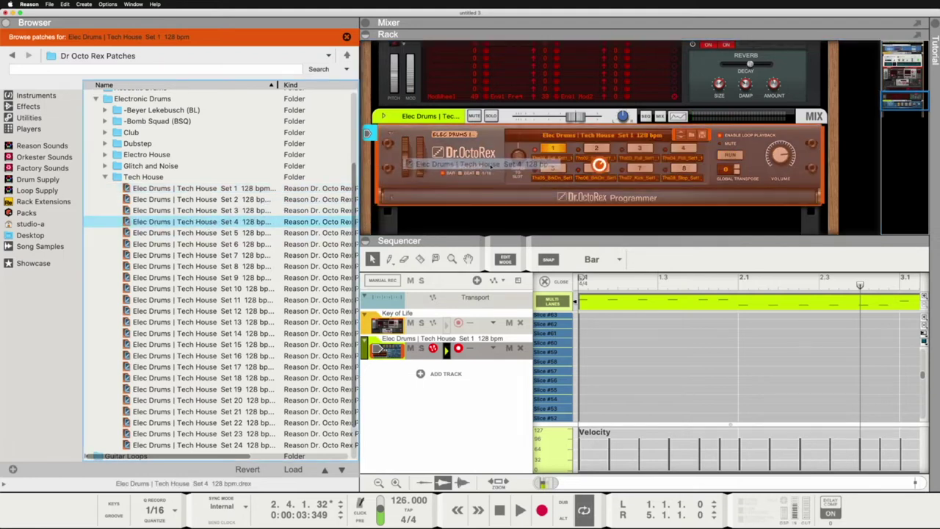
pyautogui.click(730, 155)
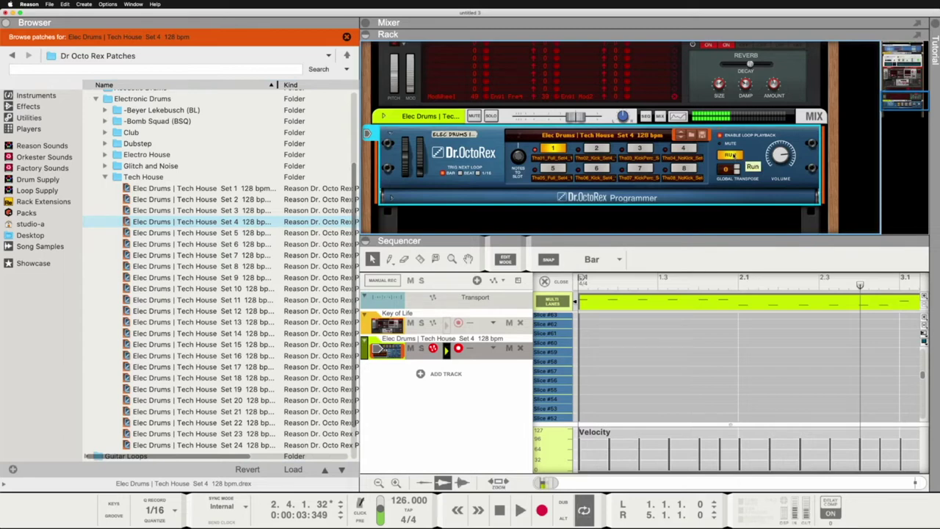
pyautogui.click(733, 155)
pyautogui.click(187, 223)
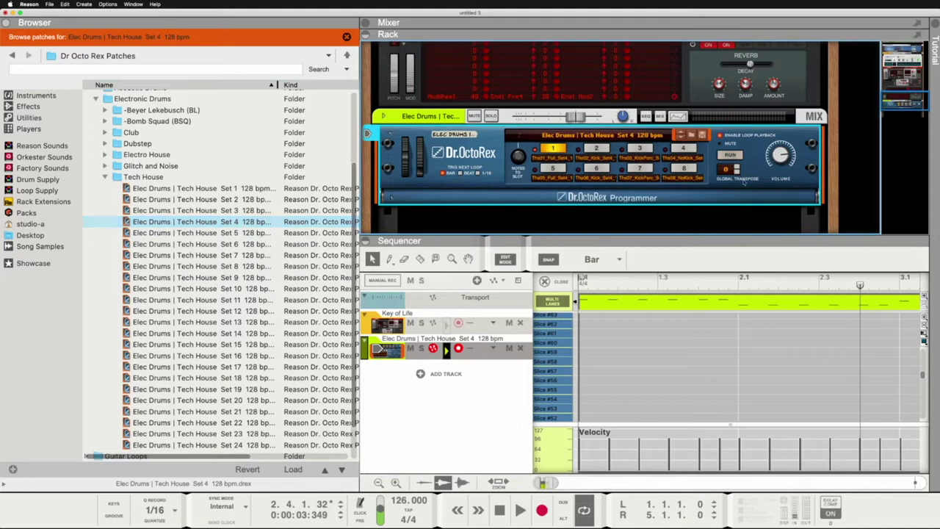
pyautogui.click(740, 162)
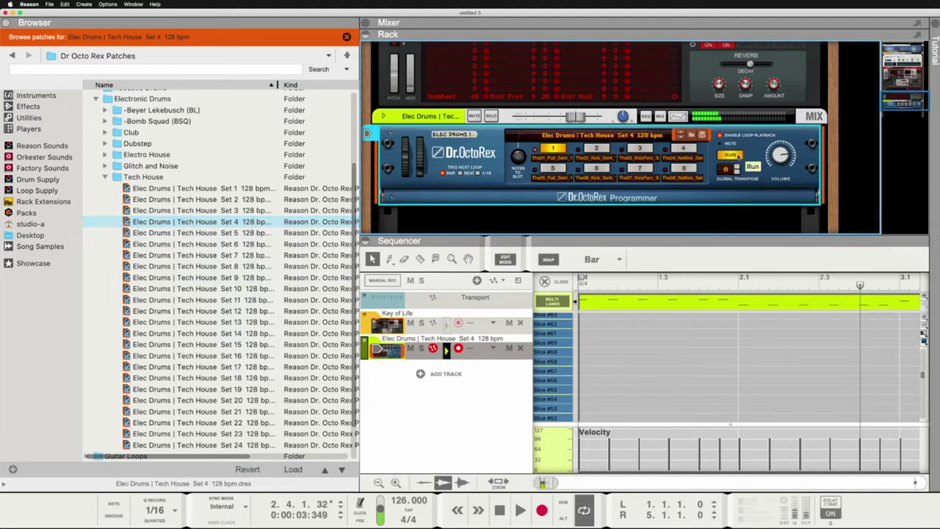
pyautogui.click(731, 155)
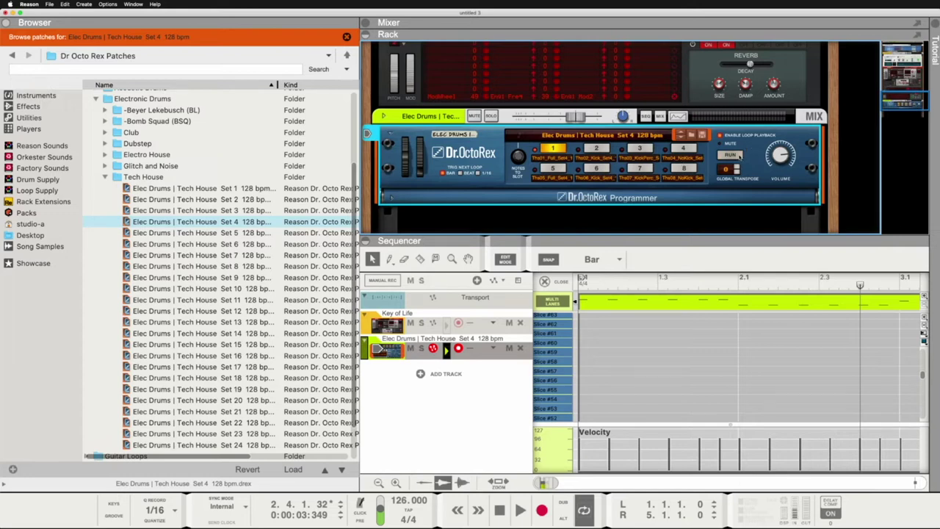
# Play the drum loop with the song and raise its channel level to about 4.67 dB
pyautogui.click(736, 155)
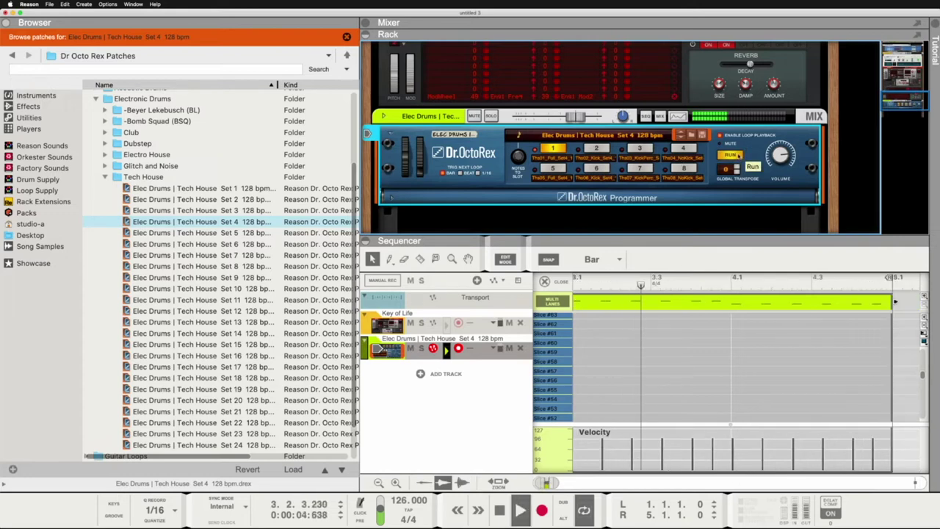
pyautogui.press('space')
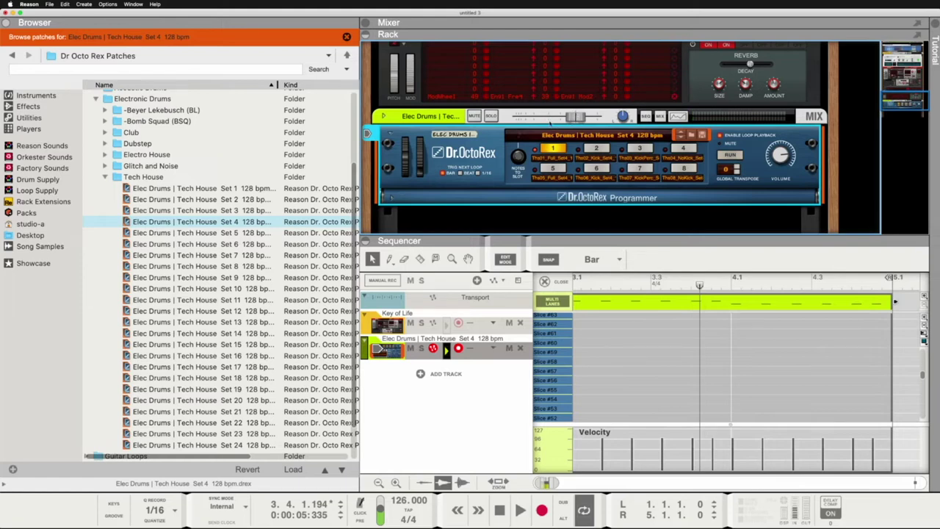
pyautogui.click(551, 118)
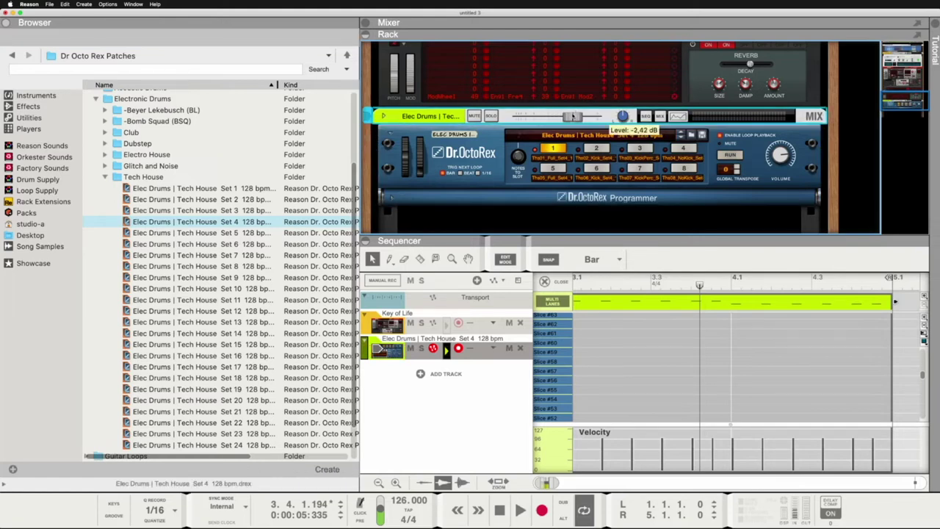
pyautogui.moveTo(576, 118); pyautogui.dragTo(588, 118)
pyautogui.press('space')
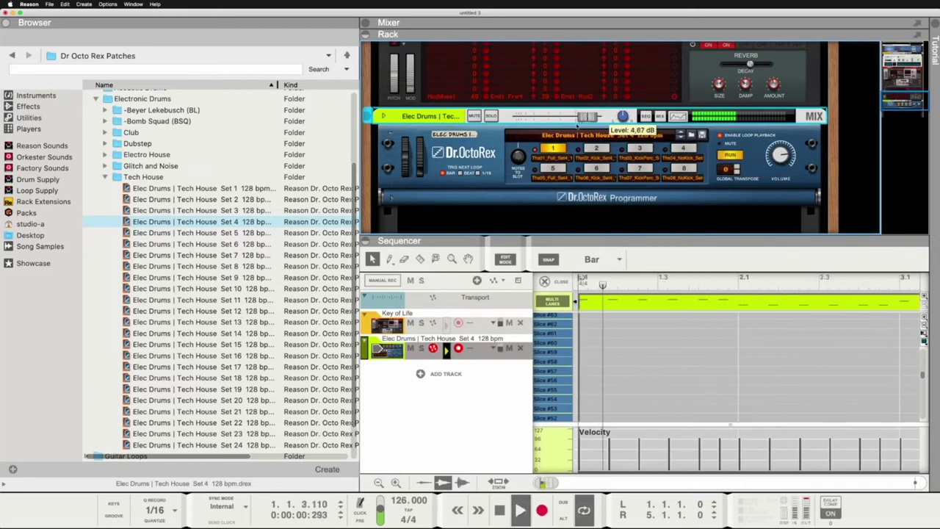
pyautogui.press('space')
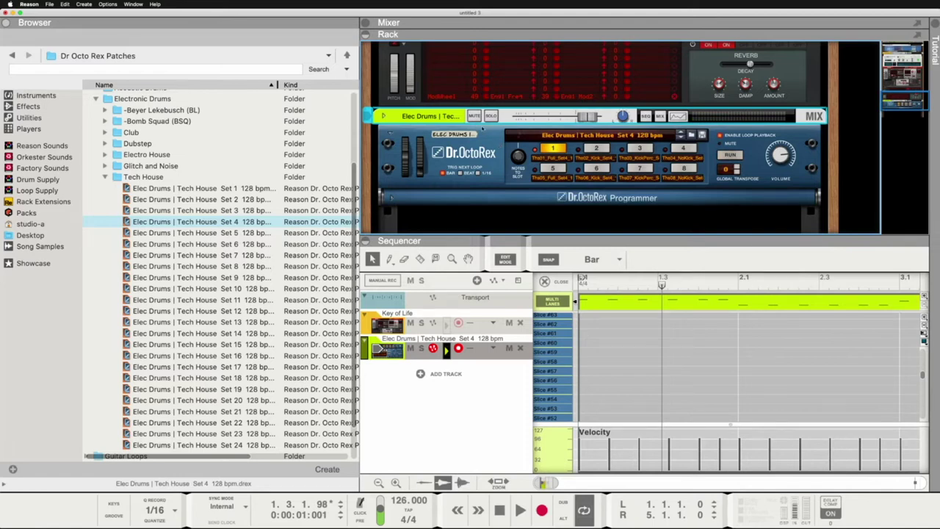
# Solo the drum loop channel and play it on its own
pyautogui.click(490, 116)
pyautogui.press('space')
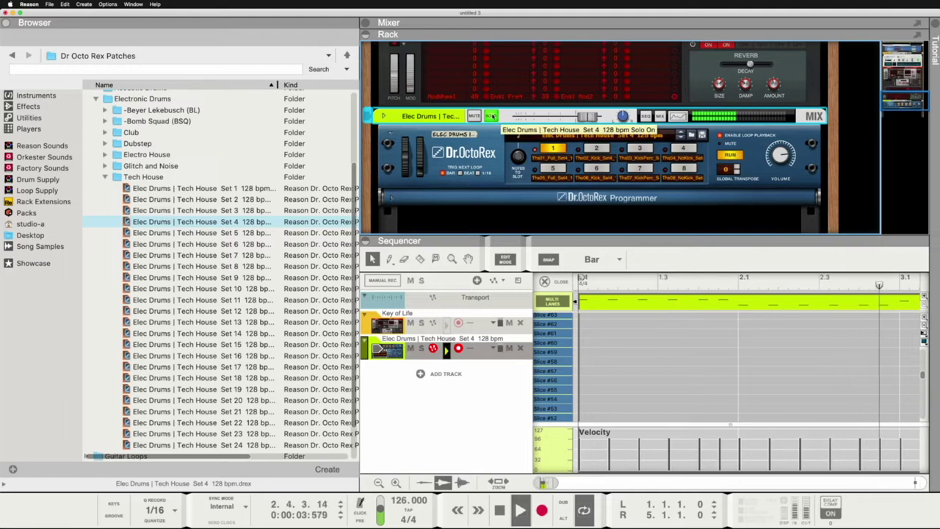
pyautogui.press('space')
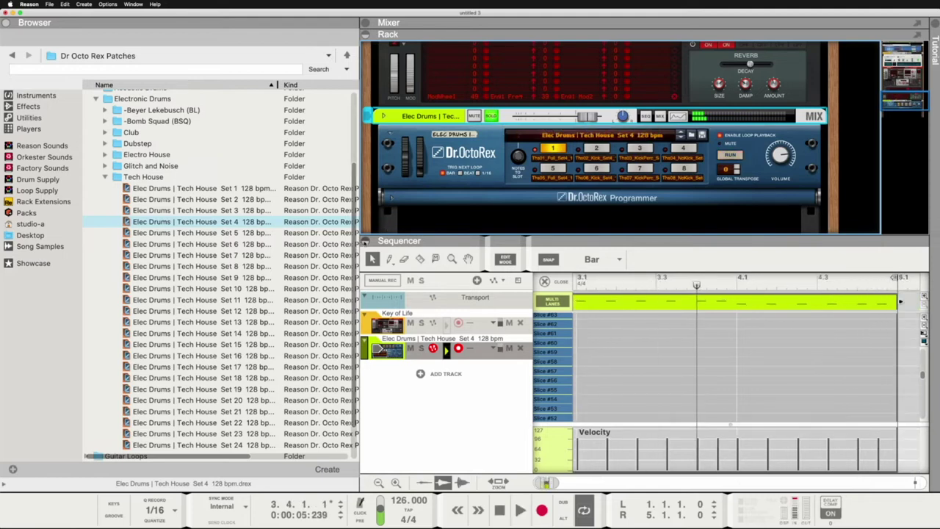
# Collapse the sequencer and drop a Sweeper Modulation Effect from the Effects list onto the drum loop
pyautogui.click(365, 243)
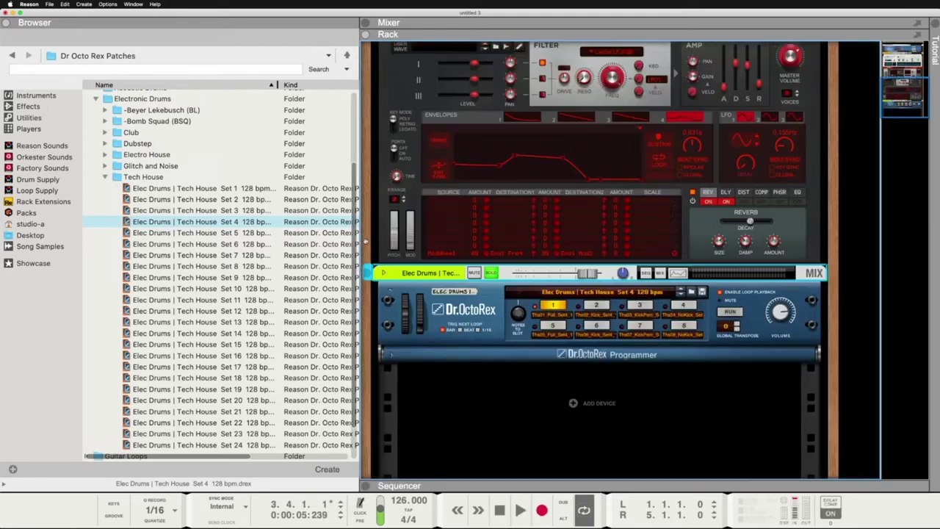
pyautogui.click(47, 108)
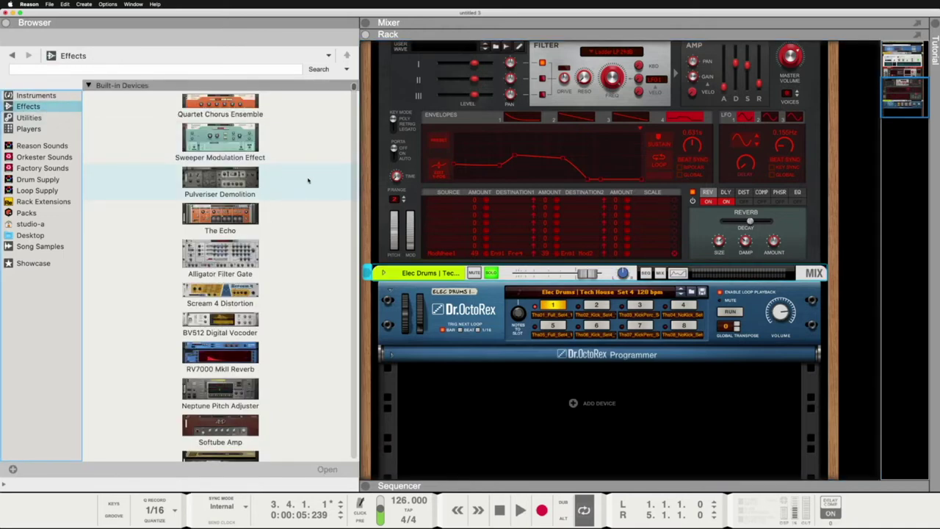
pyautogui.click(220, 159)
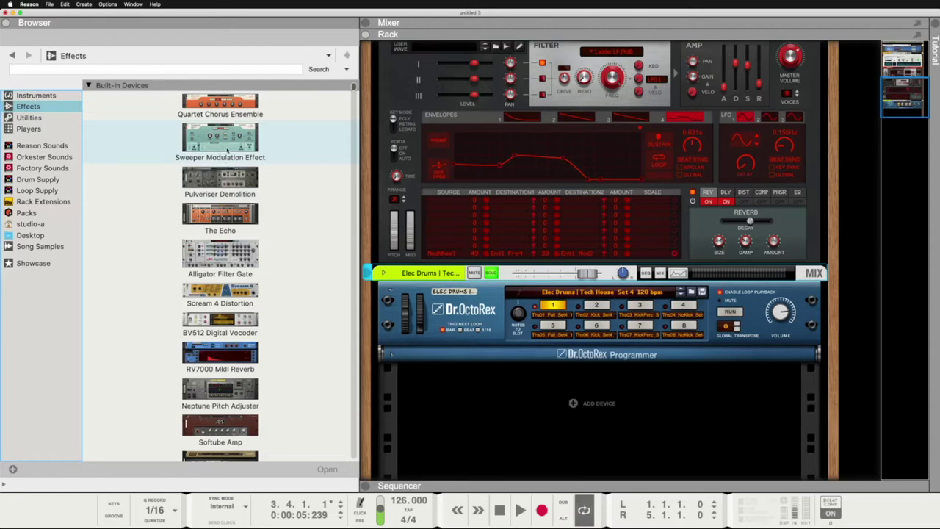
pyautogui.click(5, 23)
pyautogui.click(5, 23)
pyautogui.click(35, 96)
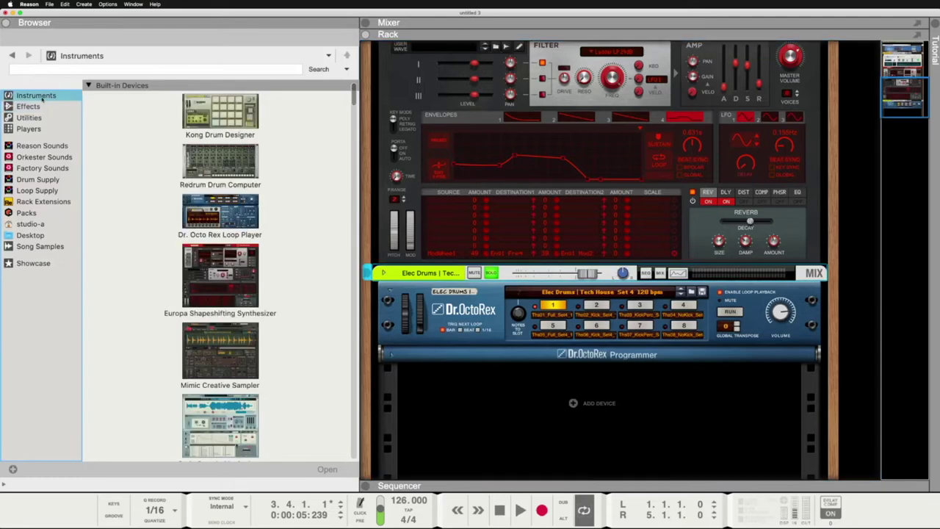
pyautogui.click(33, 107)
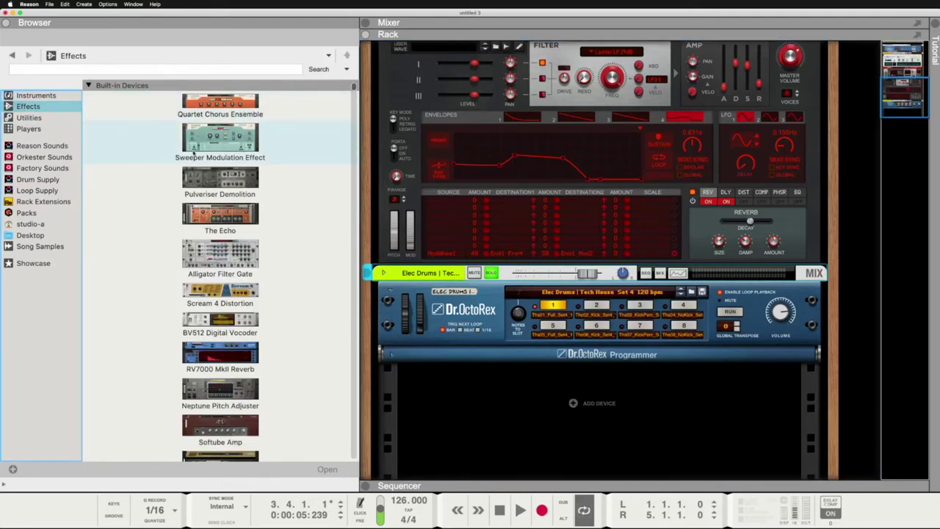
pyautogui.moveTo(215, 144); pyautogui.dragTo(599, 281)
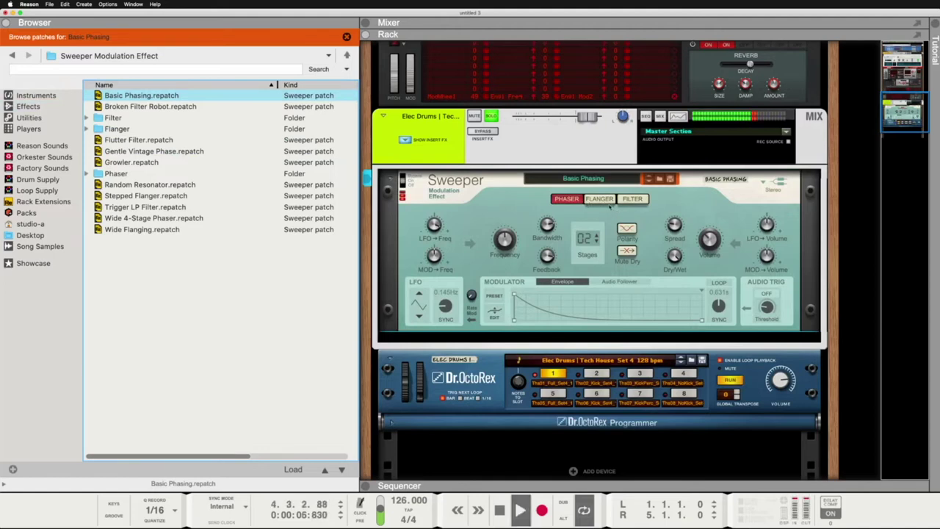
# During playback, step through Sweeper patches (Flutter Filter, Growler, Stepped Flanger…) until Wide 4-Stage Phaser
pyautogui.press('space')
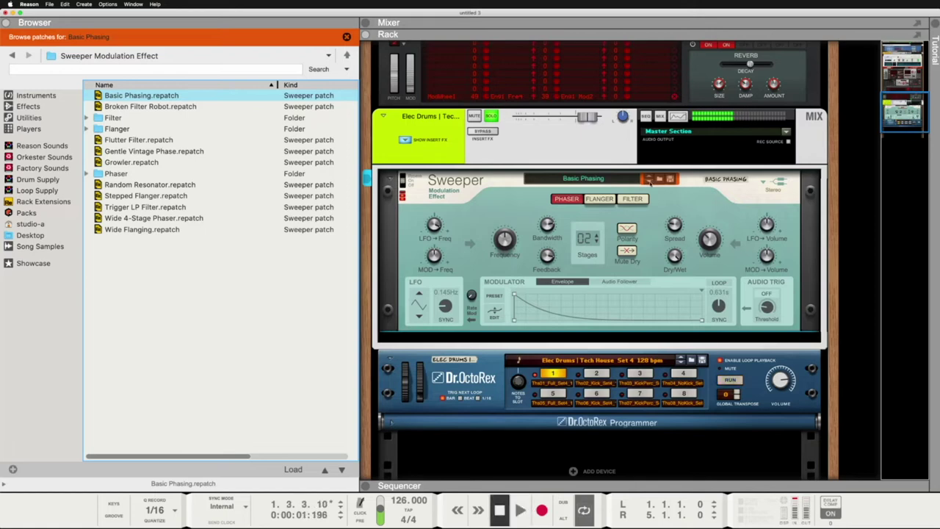
pyautogui.press('space')
pyautogui.click(649, 182)
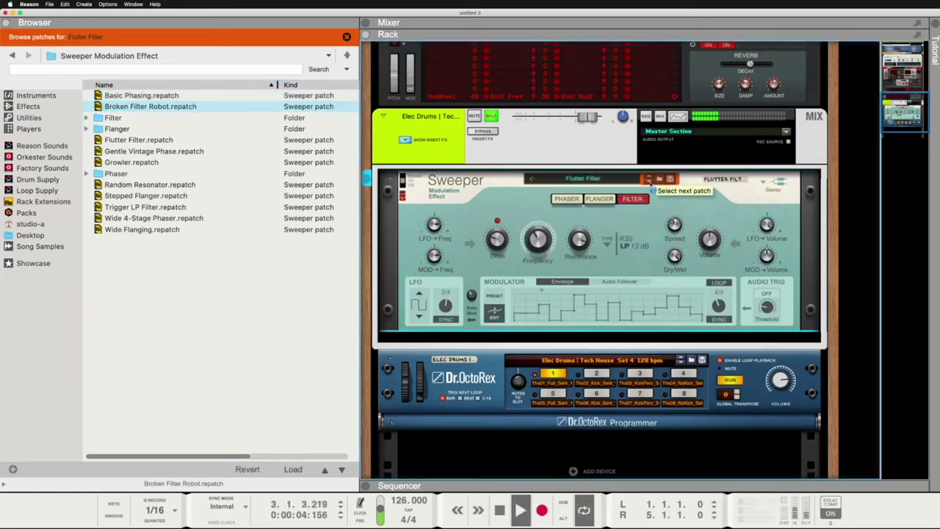
pyautogui.click(649, 180)
pyautogui.click(649, 180)
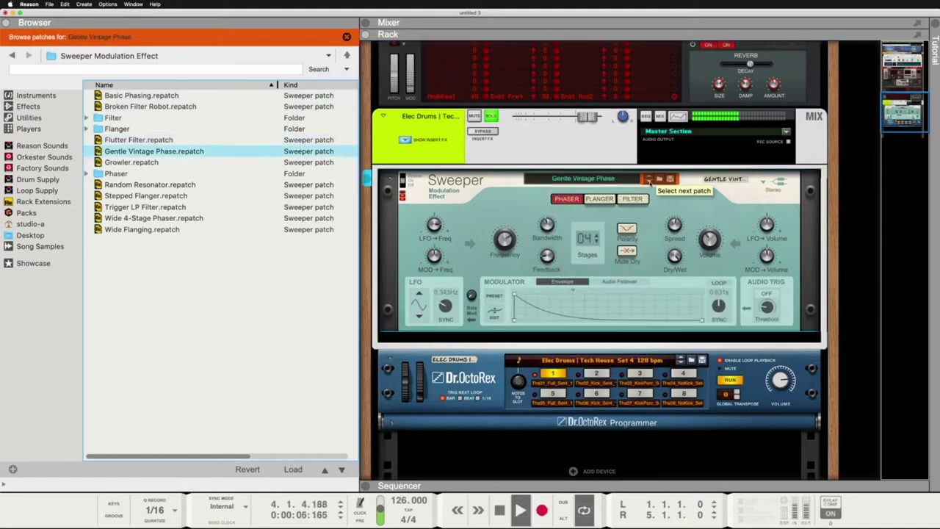
pyautogui.click(649, 180)
pyautogui.click(649, 181)
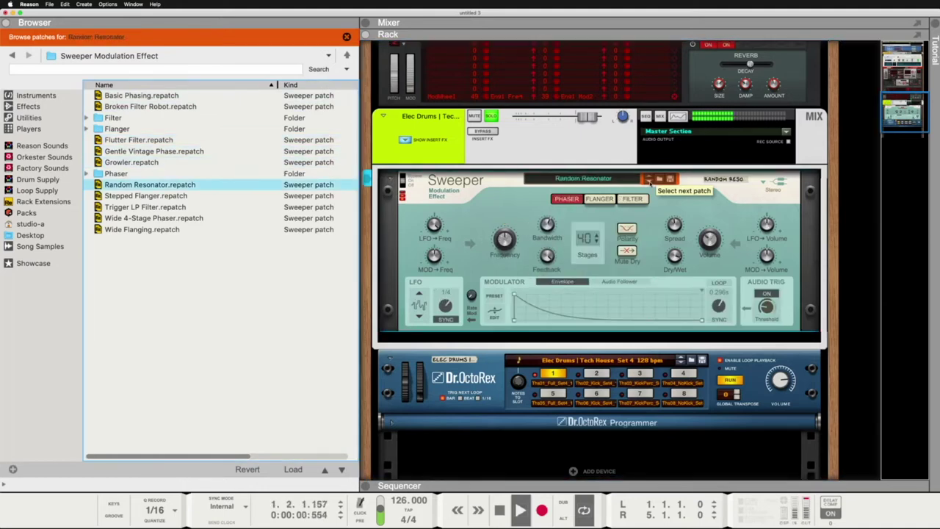
pyautogui.click(649, 181)
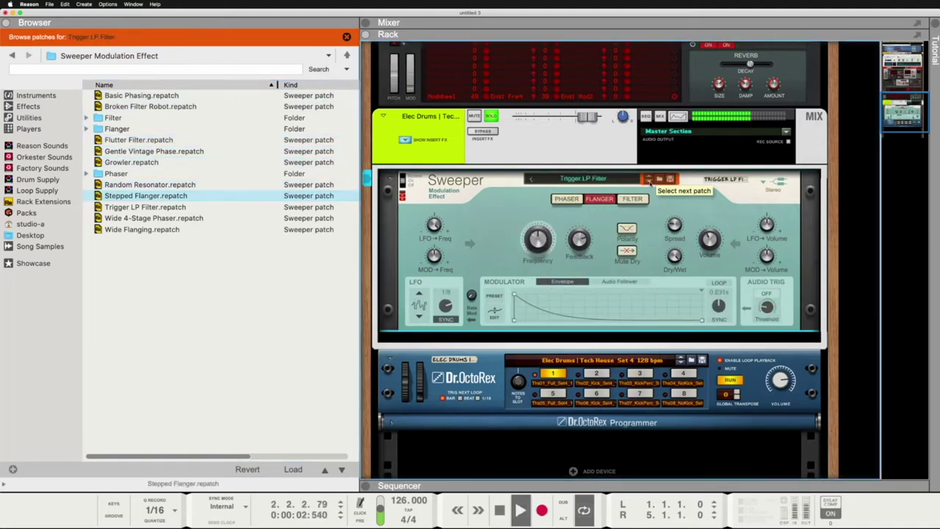
pyautogui.click(649, 180)
pyautogui.click(648, 181)
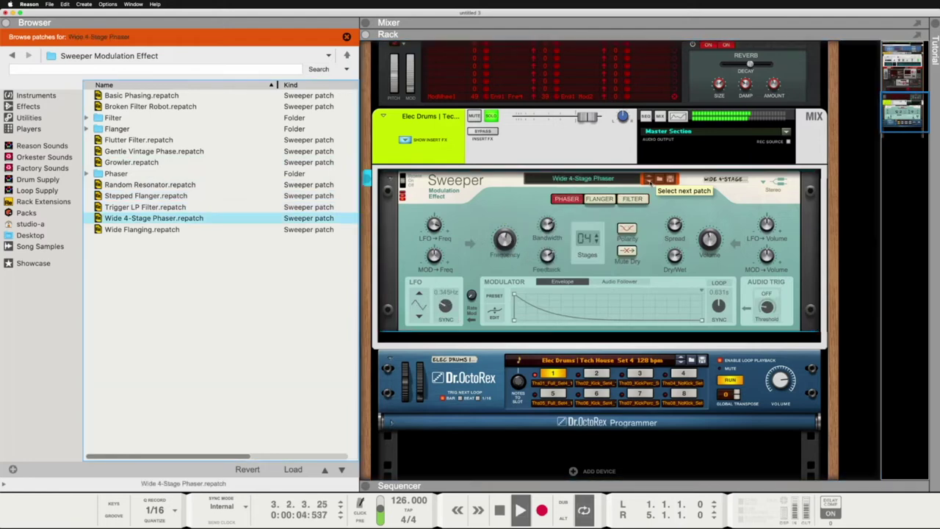
# Play the drums again to hear the Wide 4-Stage Phaser
pyautogui.press('space')
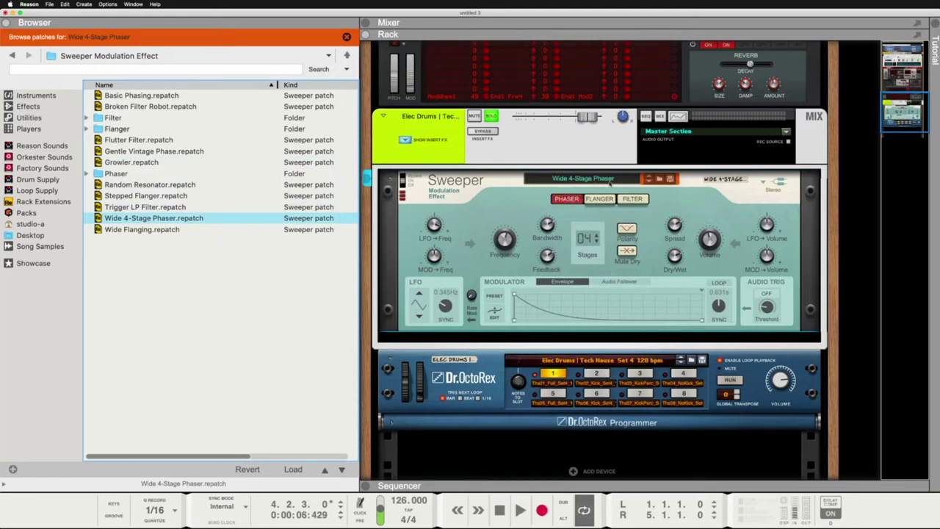
pyautogui.press('space')
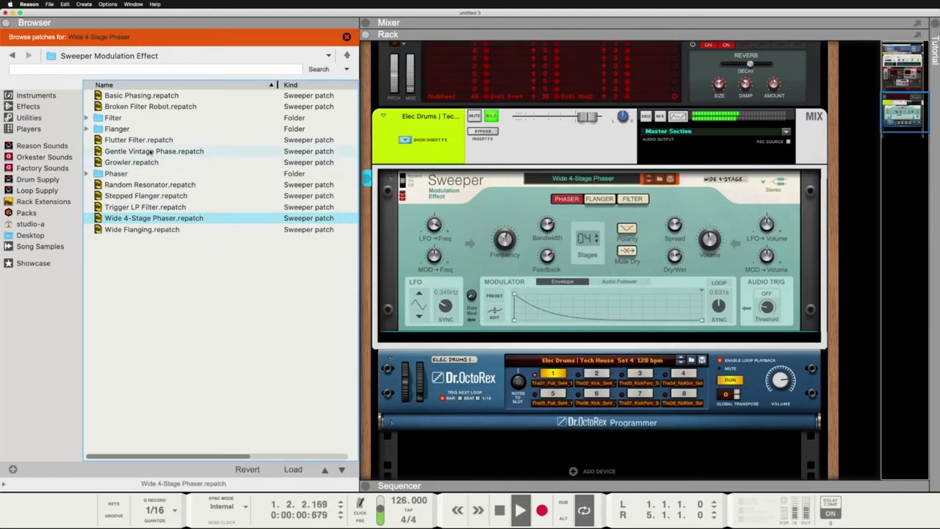
pyautogui.press('space')
# Replace the Sweeper on the drum loop with a Channel EQ
pyautogui.click(41, 107)
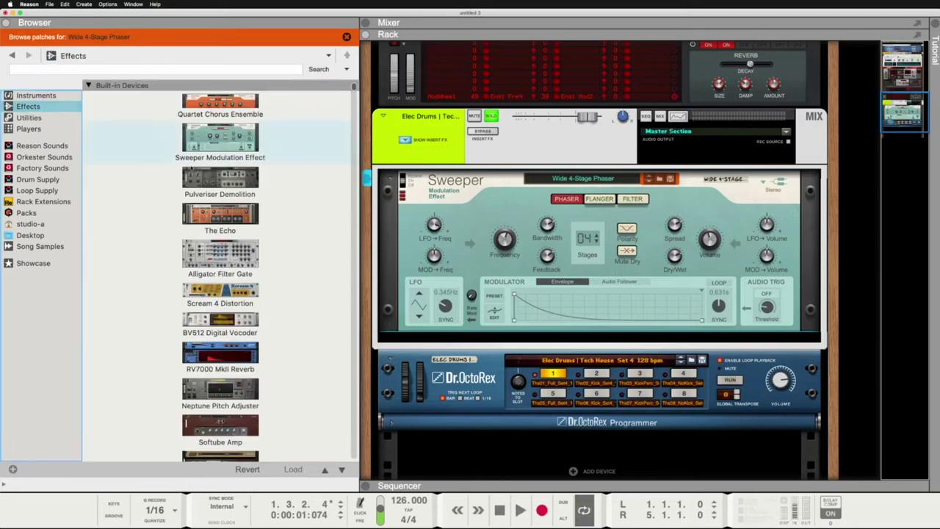
pyautogui.scroll(-10, 268, 253)
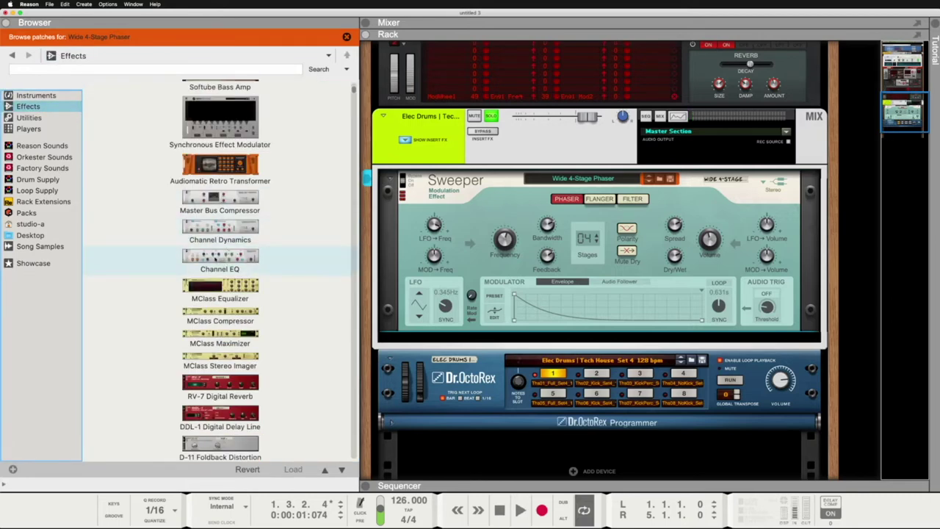
pyautogui.moveTo(209, 258); pyautogui.dragTo(545, 258)
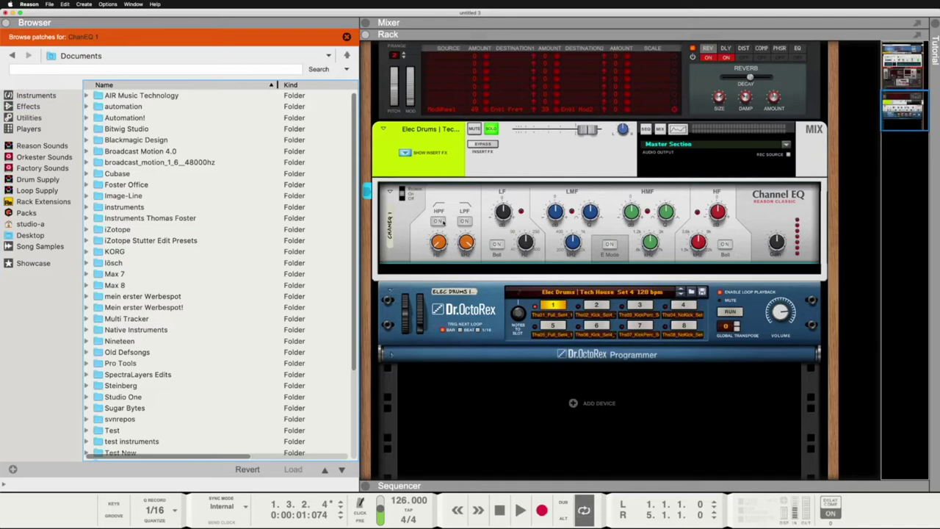
# Turn on the EQ's high-pass filter and set its cutoff near 158 Hz while listening
pyautogui.press('space')
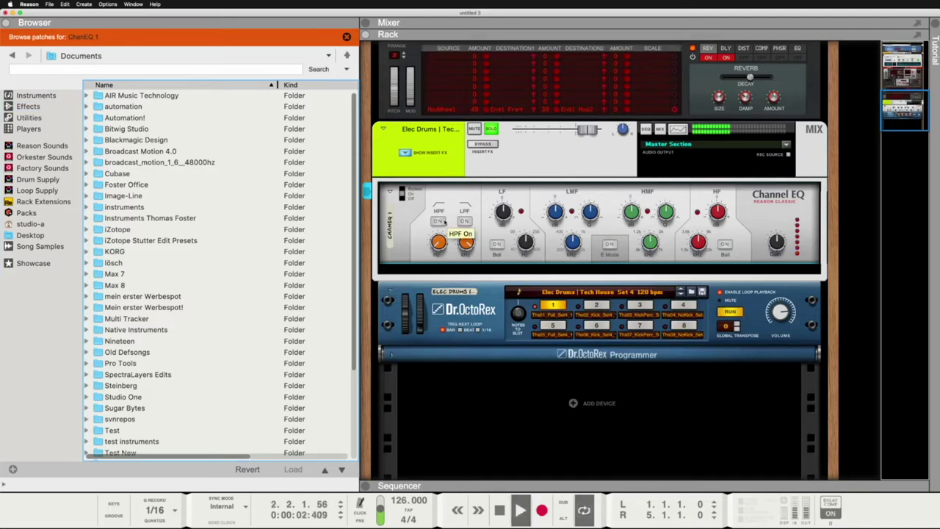
pyautogui.click(439, 221)
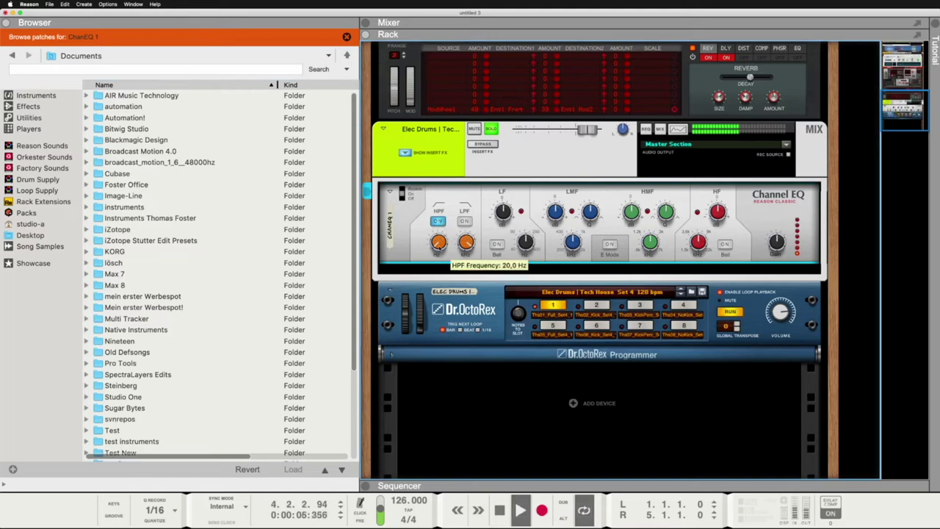
pyautogui.moveTo(438, 245)
pyautogui.mouseDown()
pyautogui.moveTo(436, 218)
pyautogui.moveTo(447, 243)
pyautogui.mouseUp()
pyautogui.press('space')
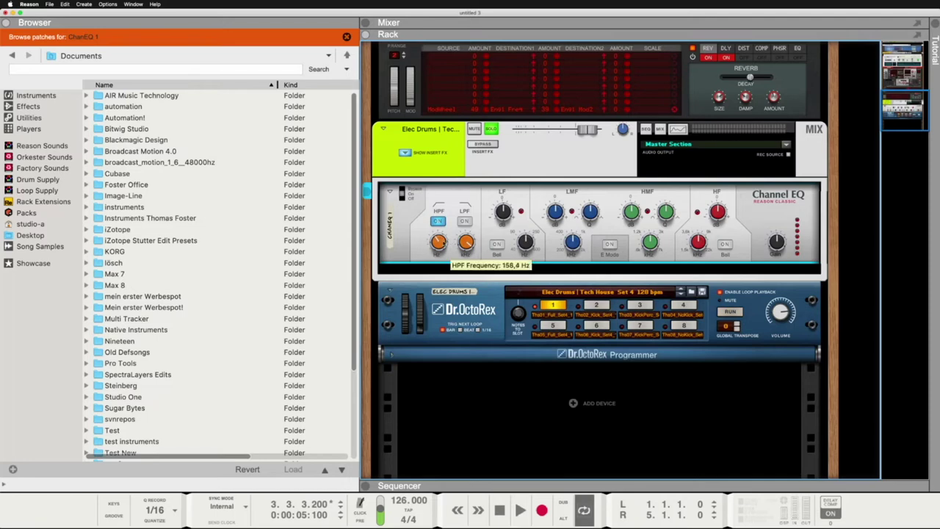
pyautogui.press('space')
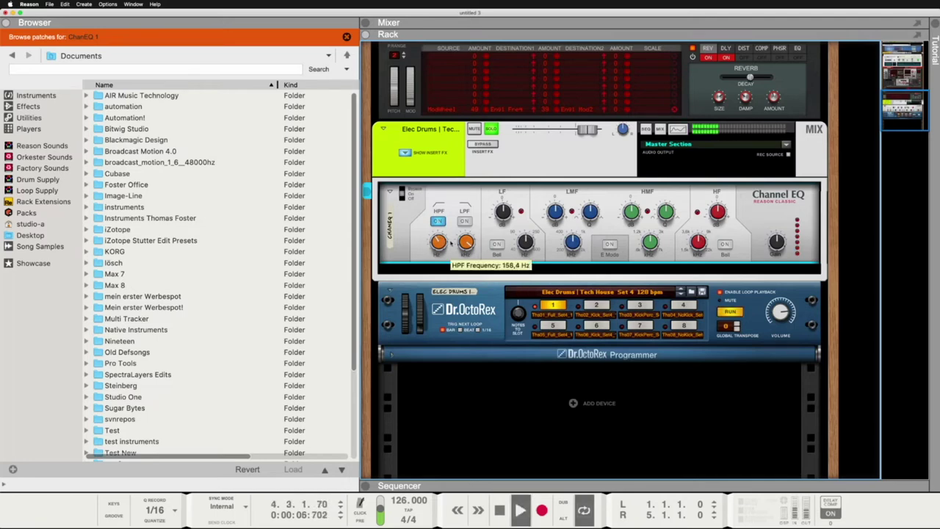
pyautogui.press('space')
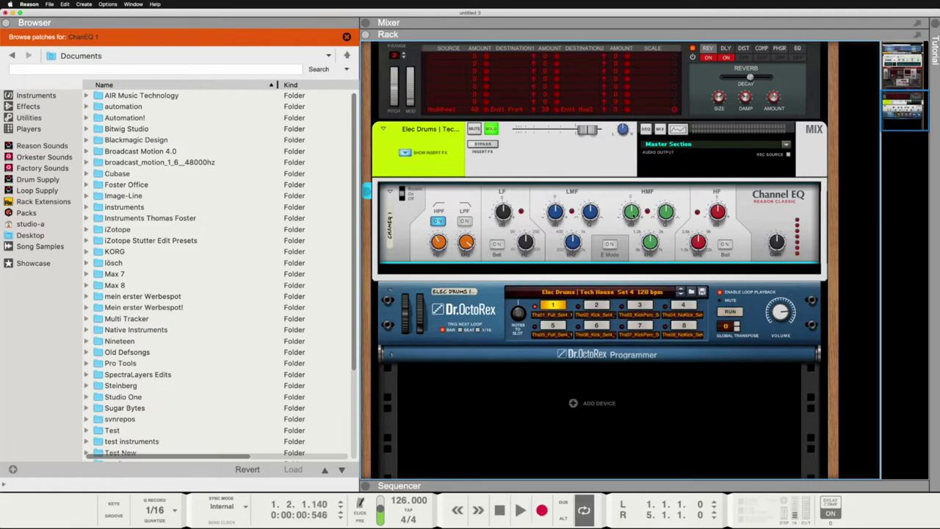
# Boost the high-mid band about 3.75 dB around 1.76 kHz while playing
pyautogui.moveTo(634, 214); pyautogui.dragTo(632, 209)
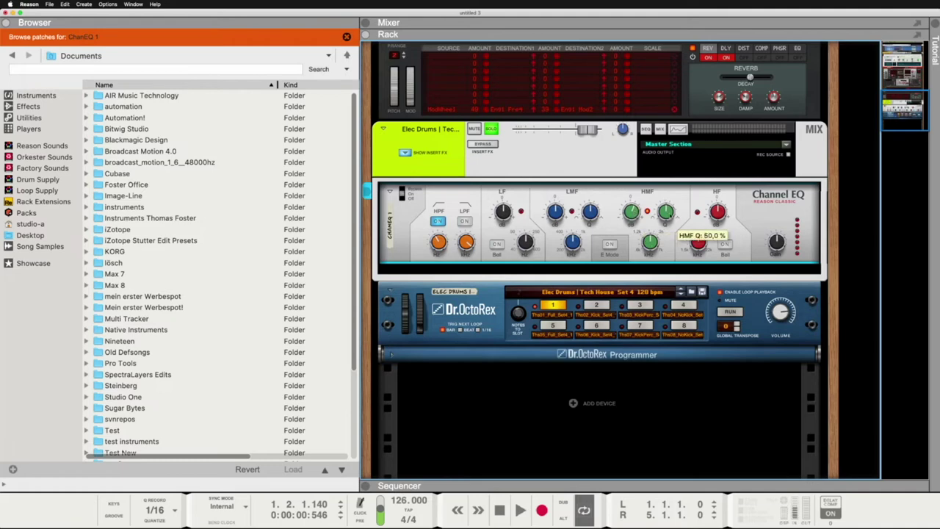
pyautogui.moveTo(649, 243)
pyautogui.moveTo(650, 243); pyautogui.dragTo(650, 246)
pyautogui.press('space')
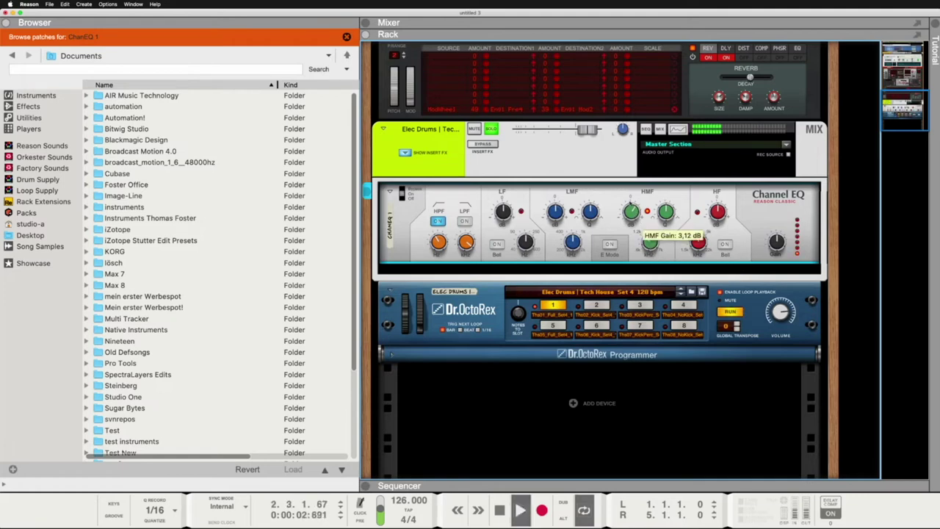
pyautogui.moveTo(643, 229)
pyautogui.mouseDown()
pyautogui.moveTo(650, 217)
pyautogui.moveTo(636, 230)
pyautogui.mouseUp()
pyautogui.moveTo(635, 225)
pyautogui.moveTo(649, 250)
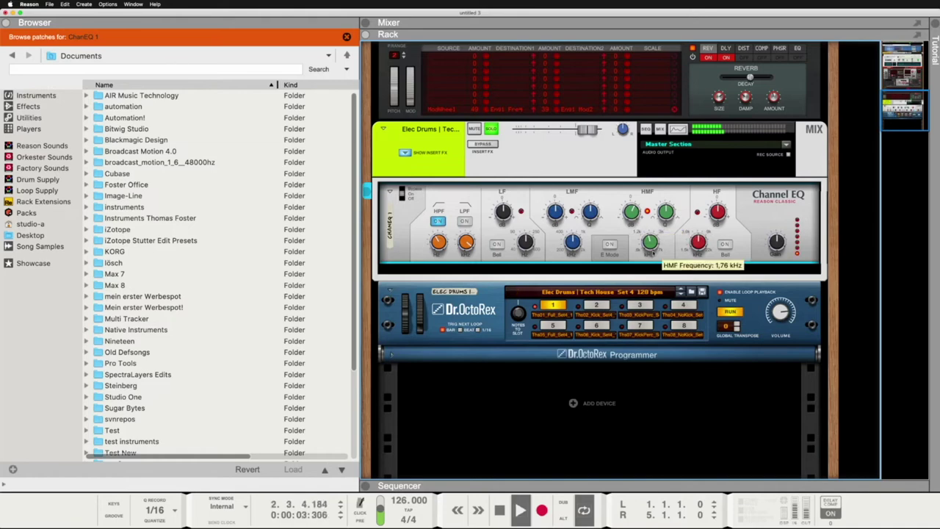
pyautogui.press('space')
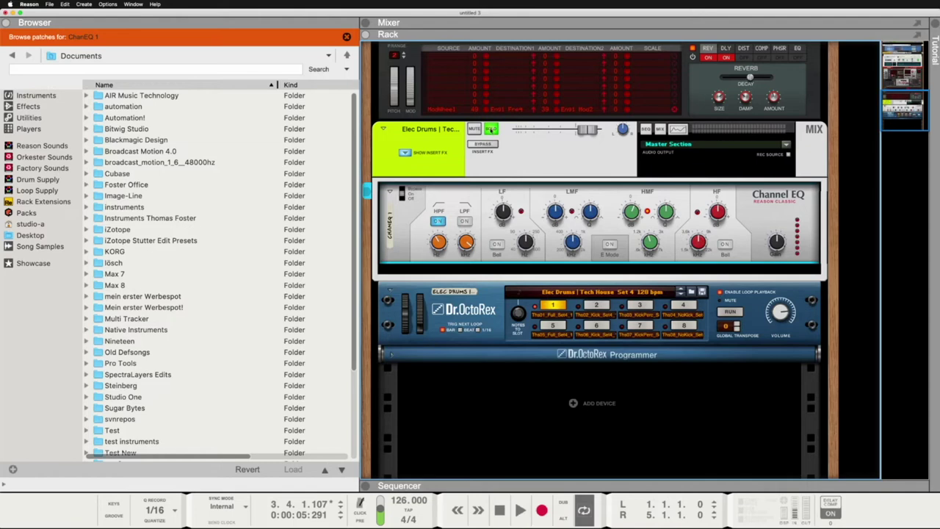
# Unsolo the drum loop, play the full mix, fold its mix device, and switch to Chrome
pyautogui.click(490, 130)
pyautogui.press('space')
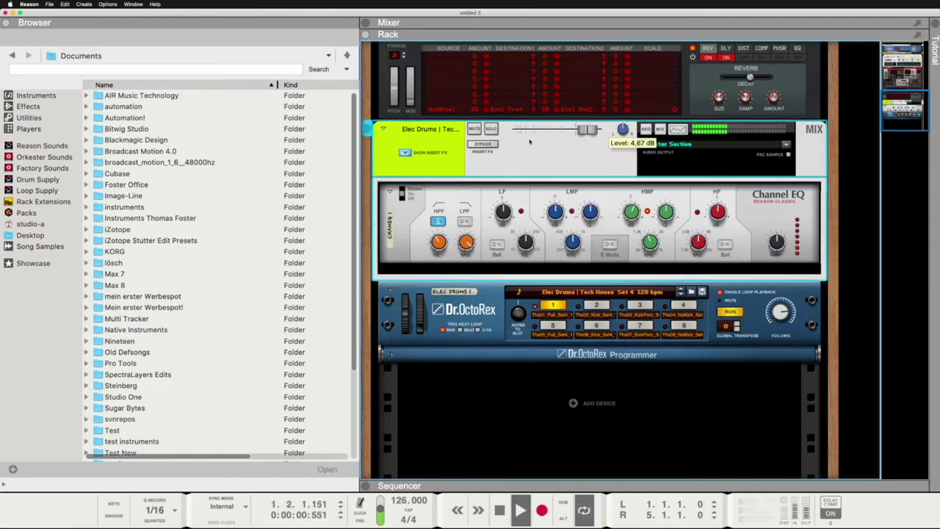
pyautogui.press('space')
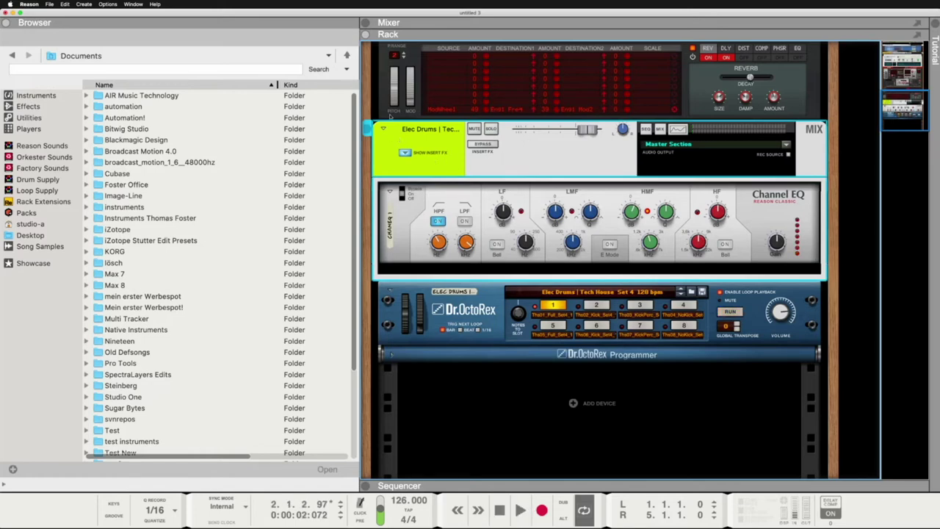
pyautogui.click(383, 129)
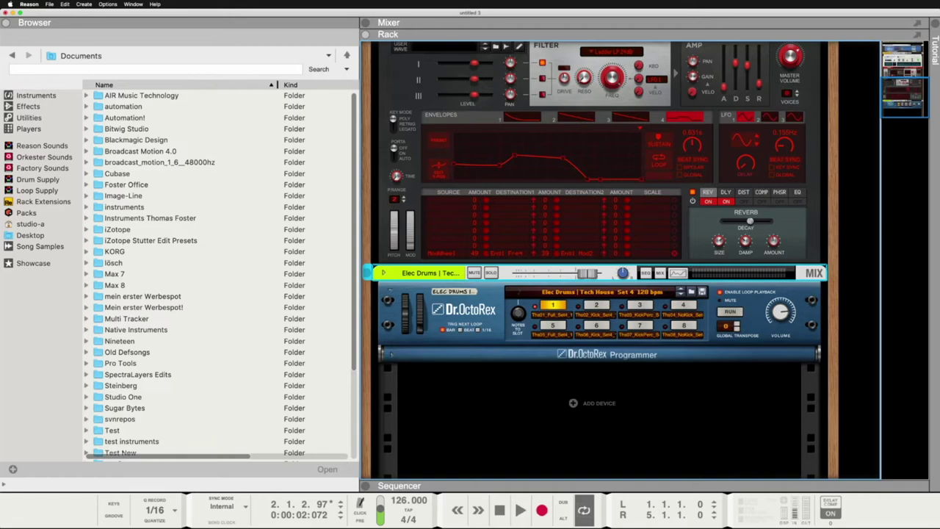
pyautogui.press('super+Tab')
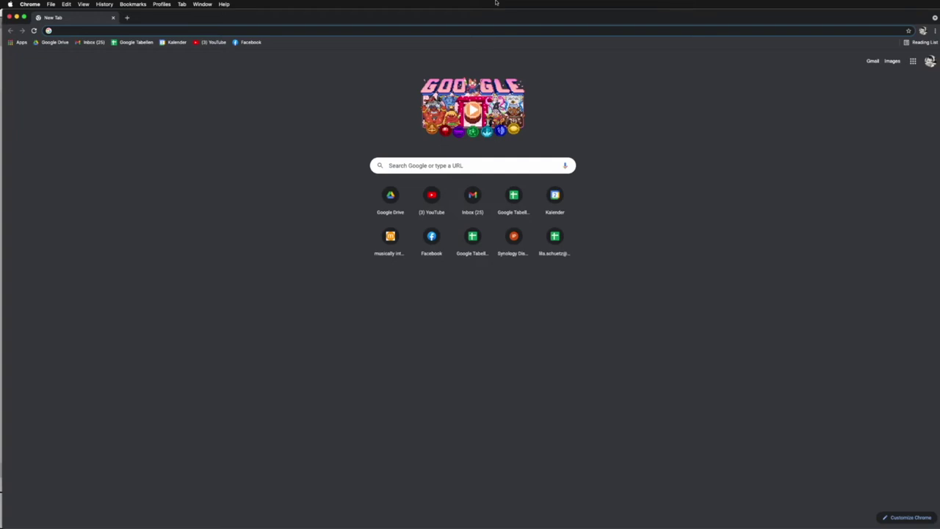
# Open the mugent site and filter the sample search to the drums group
pyautogui.write('mugent.com')
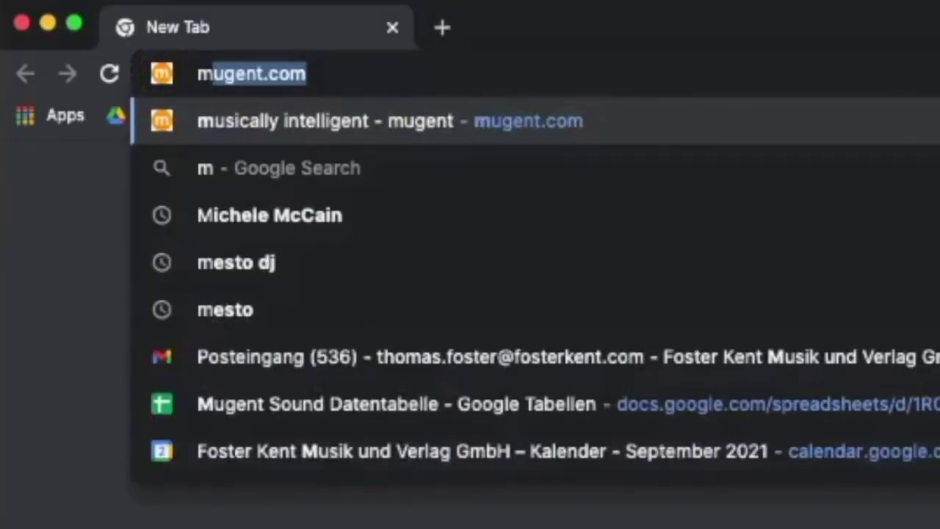
pyautogui.press('Return')
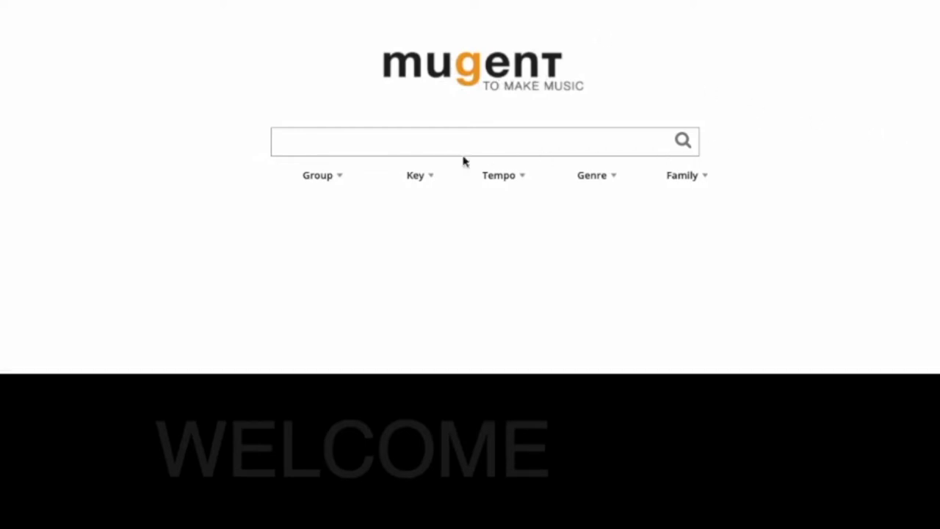
pyautogui.click(320, 182)
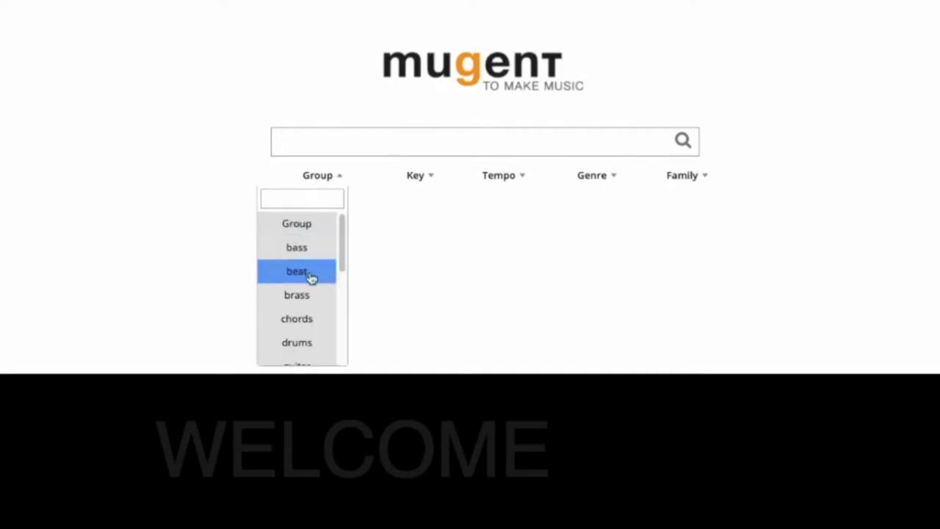
pyautogui.scroll(-1, 312, 273)
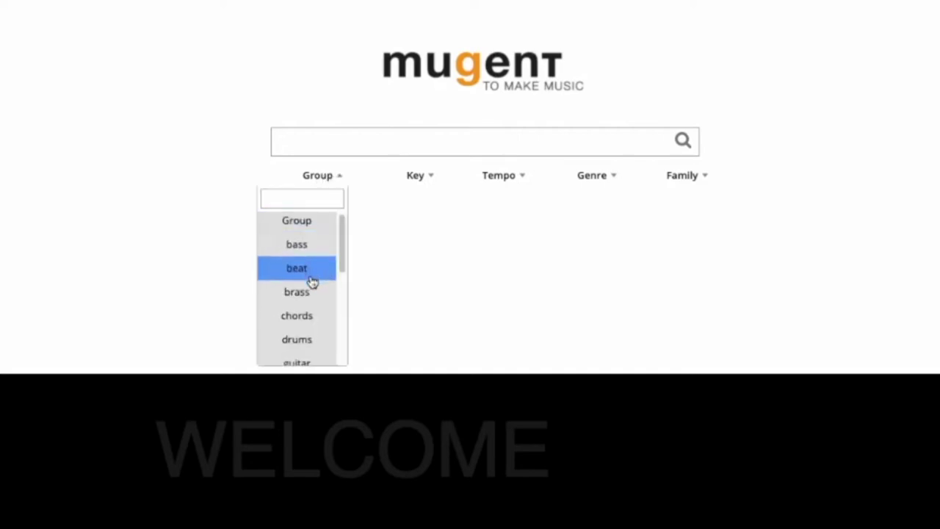
pyautogui.click(316, 341)
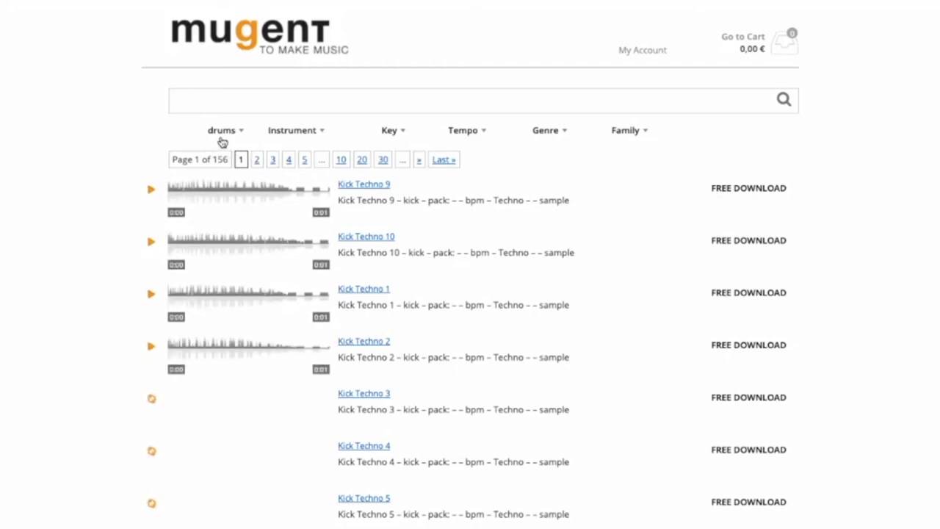
# Filter drum samples to Instrument kick and Genre House, previewing Kick Techno samples along the way
pyautogui.click(152, 190)
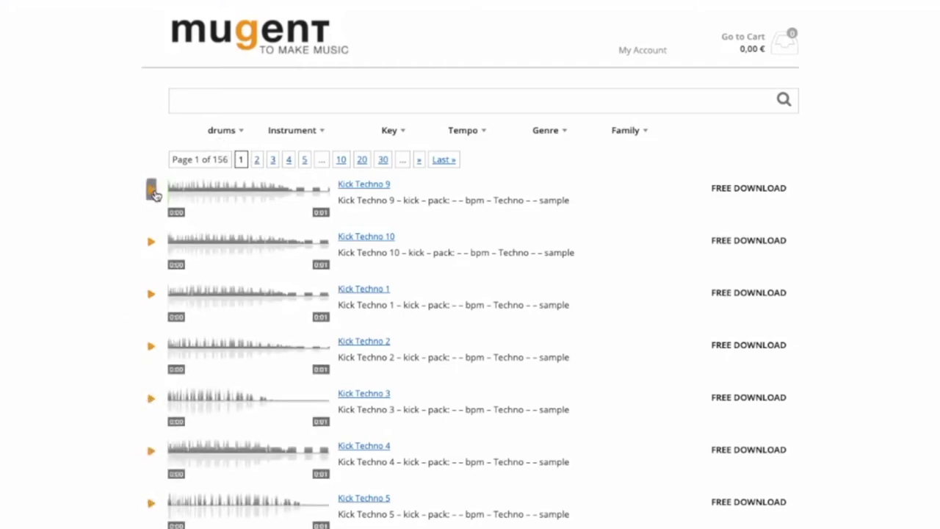
pyautogui.click(310, 133)
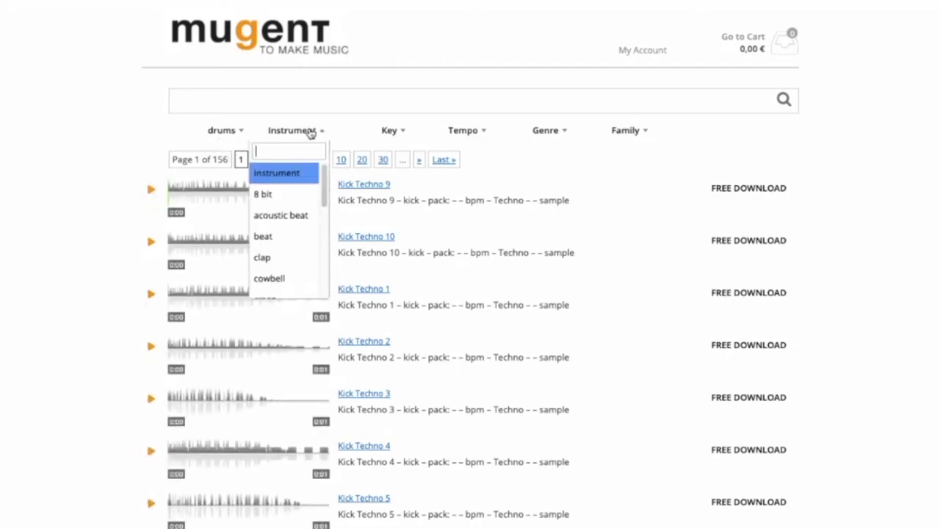
pyautogui.scroll(-3, 302, 246)
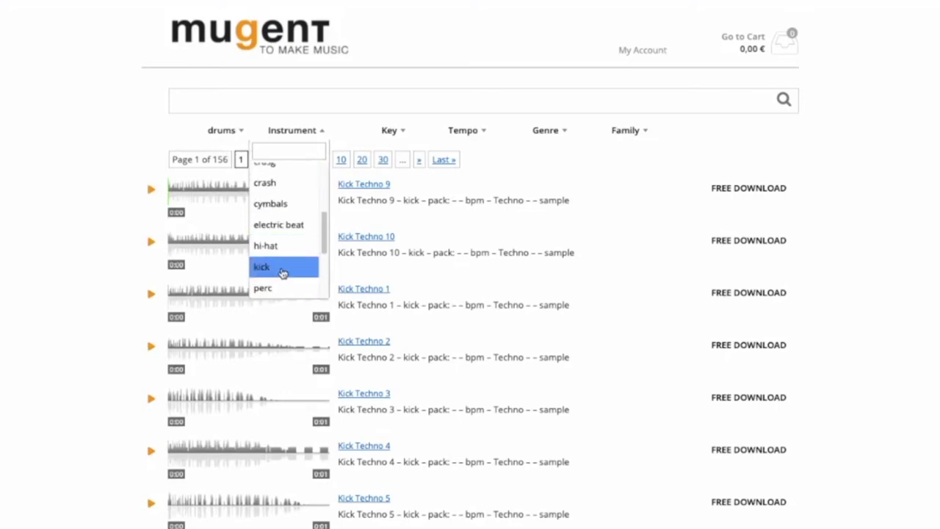
pyautogui.click(282, 269)
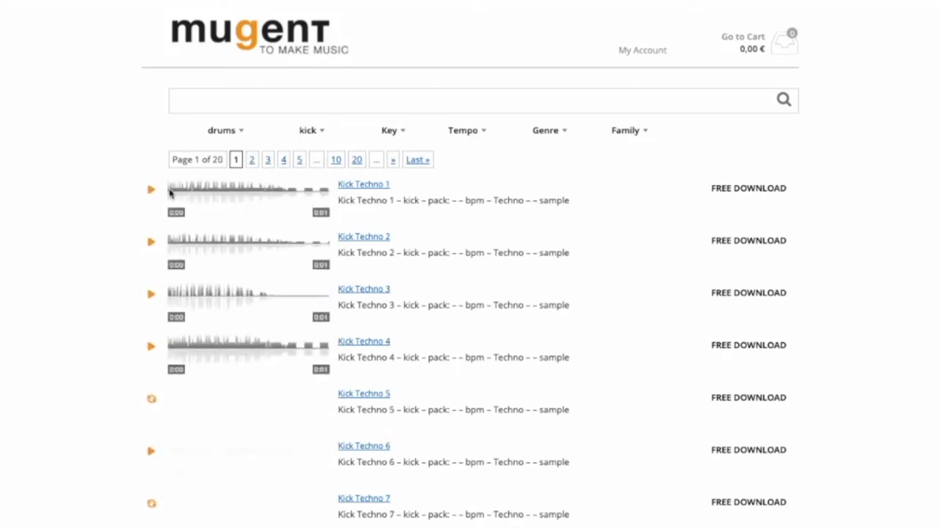
pyautogui.click(153, 189)
pyautogui.click(560, 135)
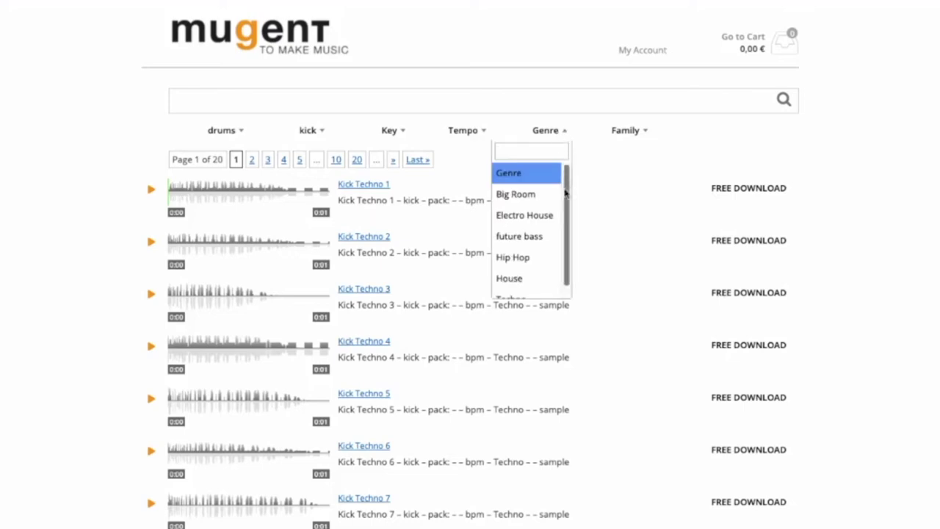
pyautogui.click(511, 278)
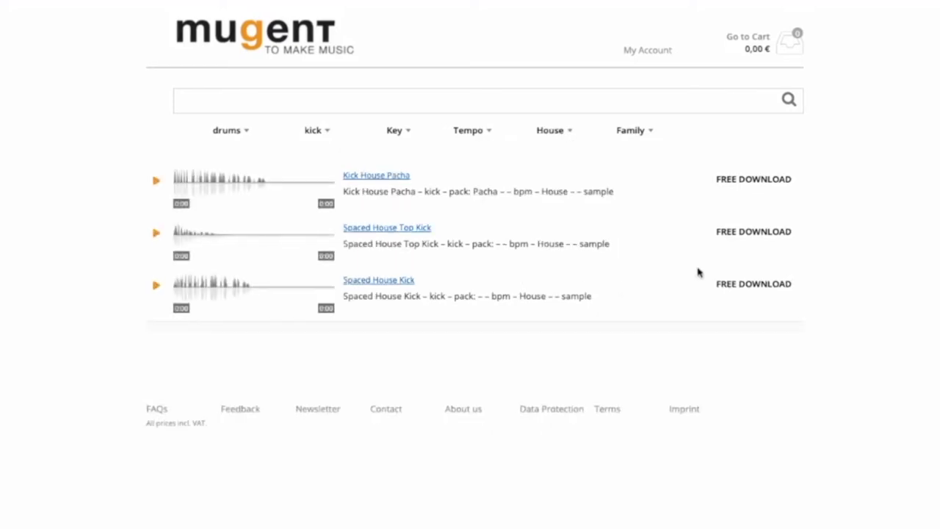
pyautogui.click(156, 182)
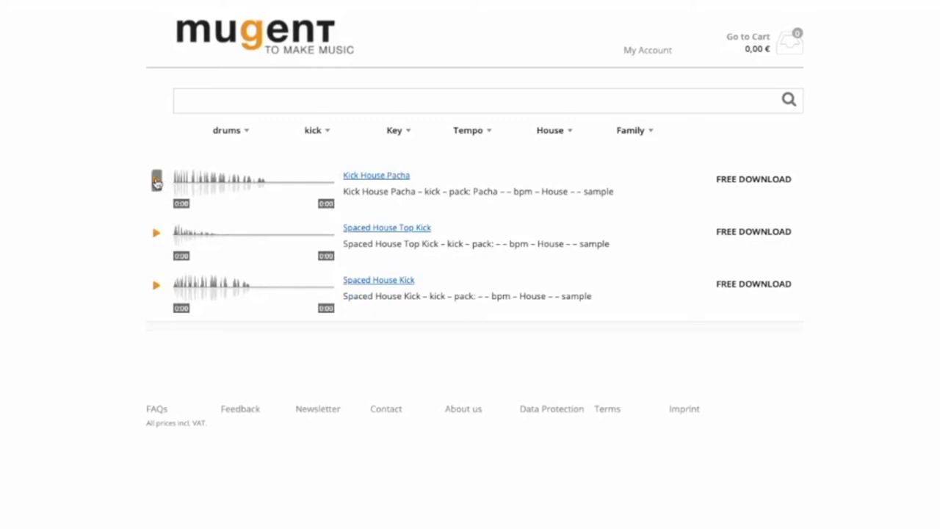
pyautogui.click(155, 234)
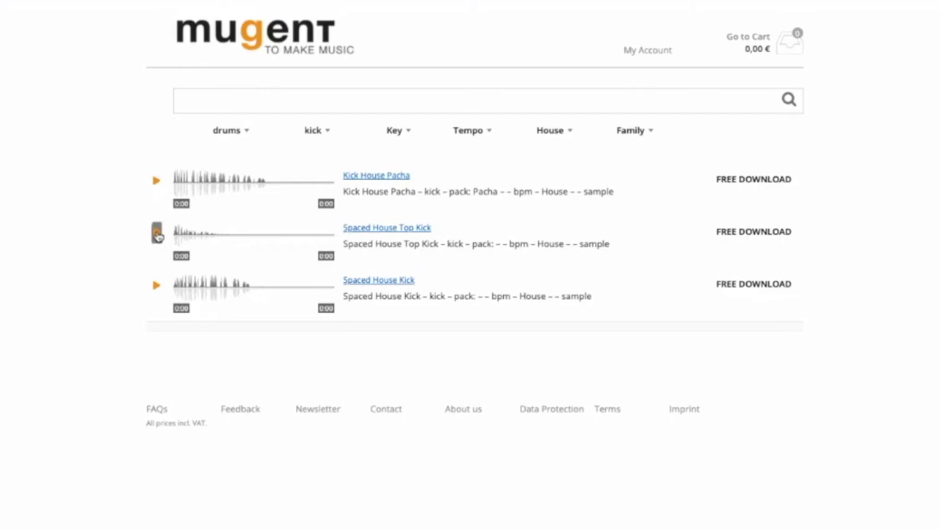
pyautogui.click(155, 286)
pyautogui.moveTo(438, 178); pyautogui.dragTo(343, 176)
pyautogui.hotkey('ctrl', 'c')
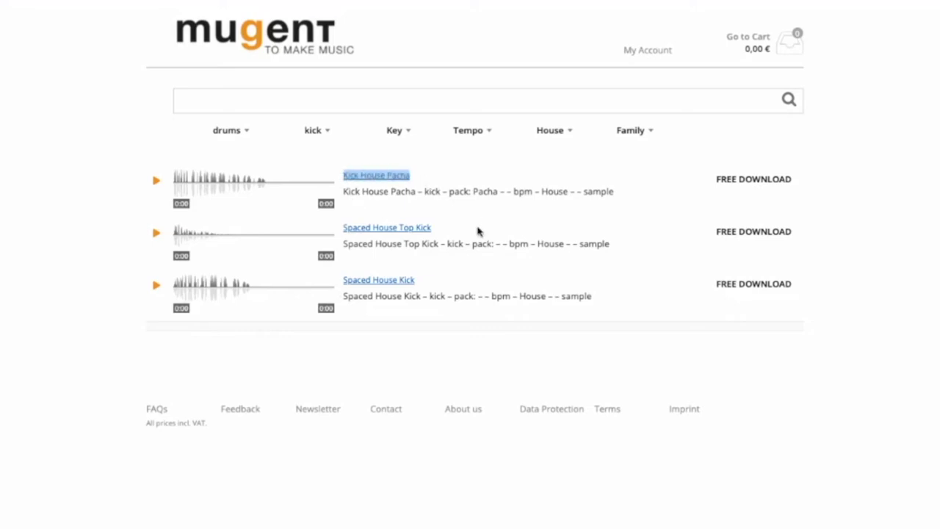
pyautogui.click(246, 95)
pyautogui.hotkey('ctrl', 'v')
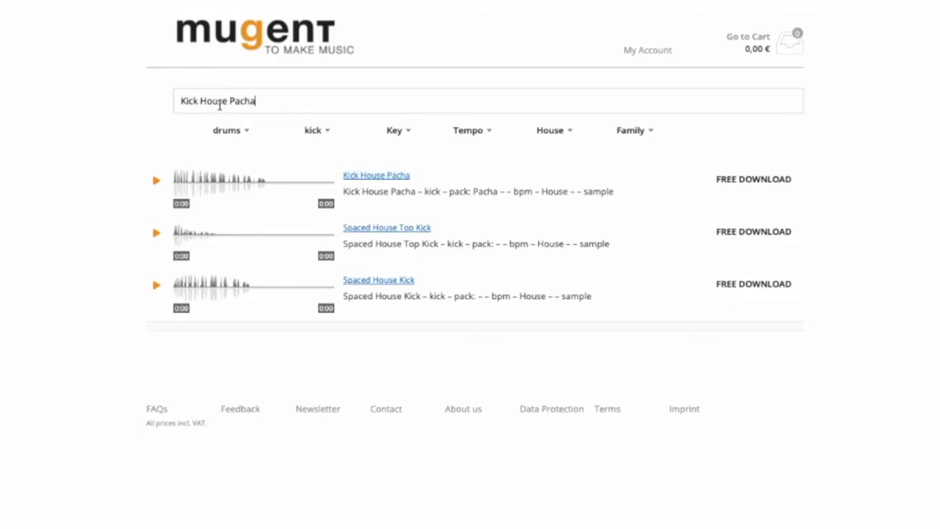
pyautogui.press('Return')
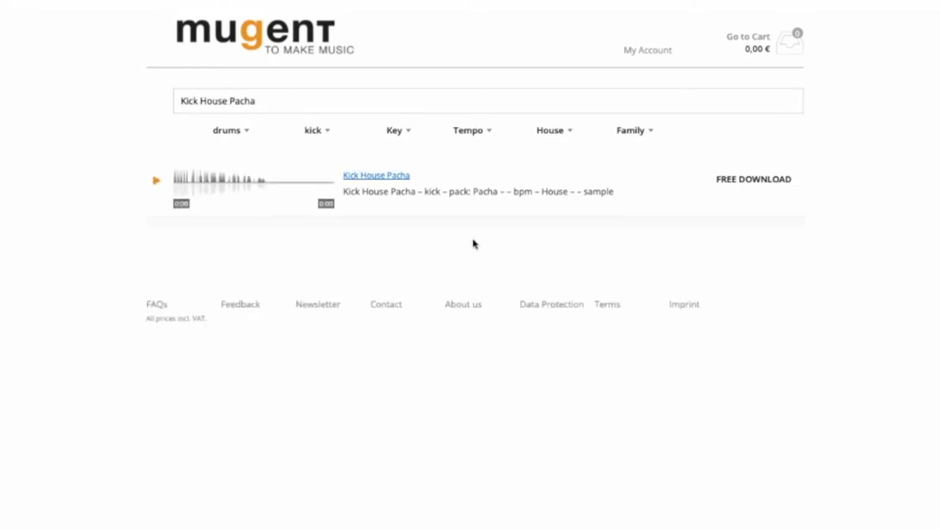
pyautogui.moveTo(286, 100); pyautogui.dragTo(178, 94)
pyautogui.press('BackSpace')
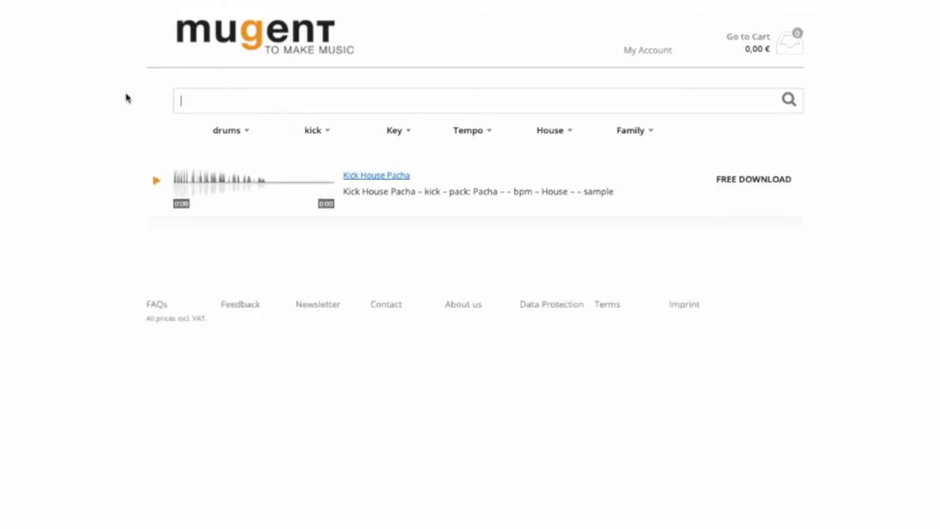
# Filter Mugent to snares, download Snare House Pacha, and find it in Downloads beside the kicks
pyautogui.click(316, 133)
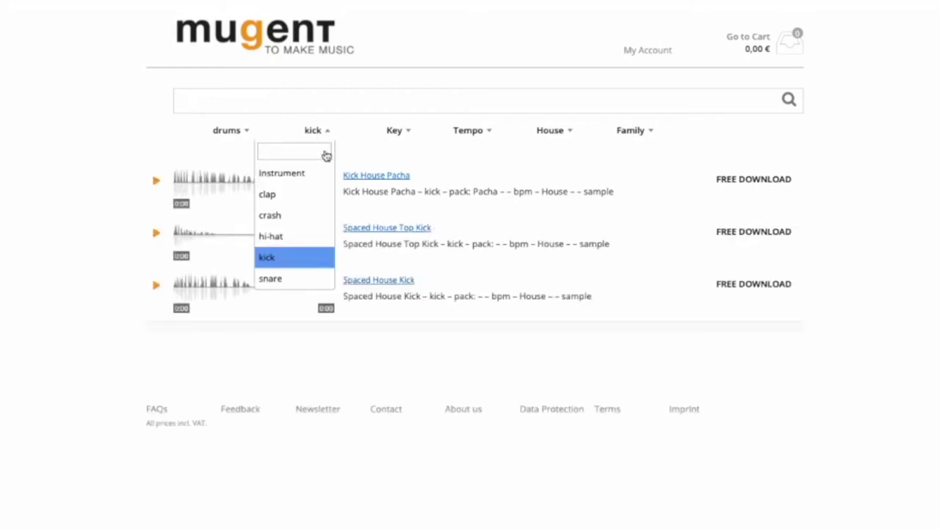
pyautogui.click(271, 279)
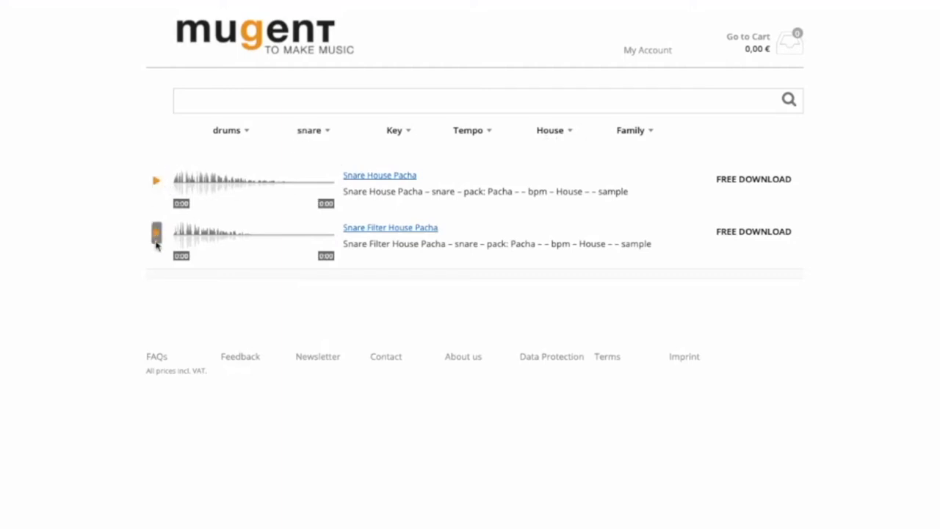
pyautogui.click(737, 185)
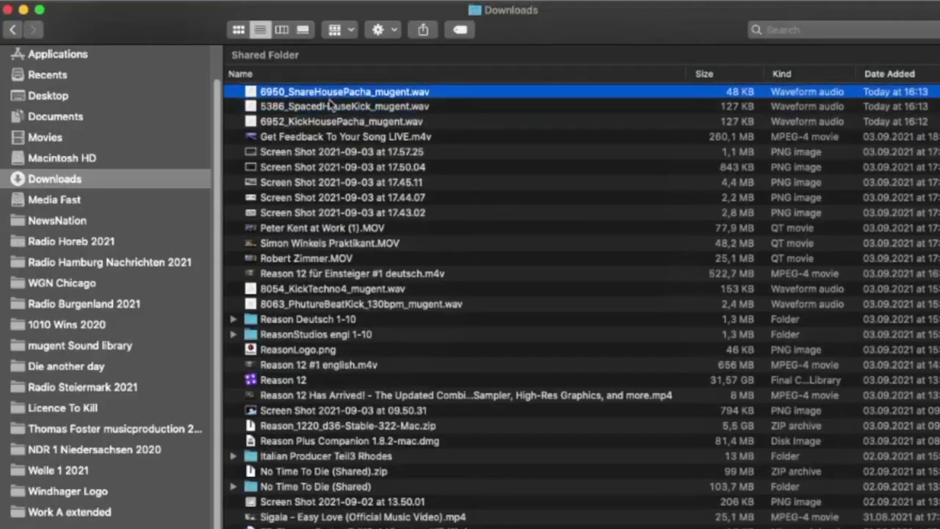
pyautogui.click(333, 107)
pyautogui.click(338, 122)
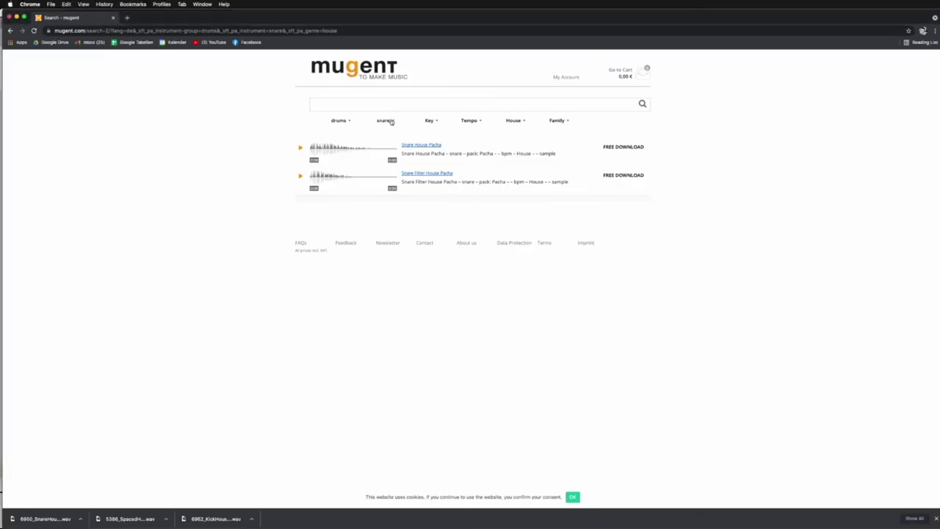
# Filter to hi-hats and download Hi Hat Open House Pacha, House Hi Hat Open4 and Closed1
pyautogui.click(385, 121)
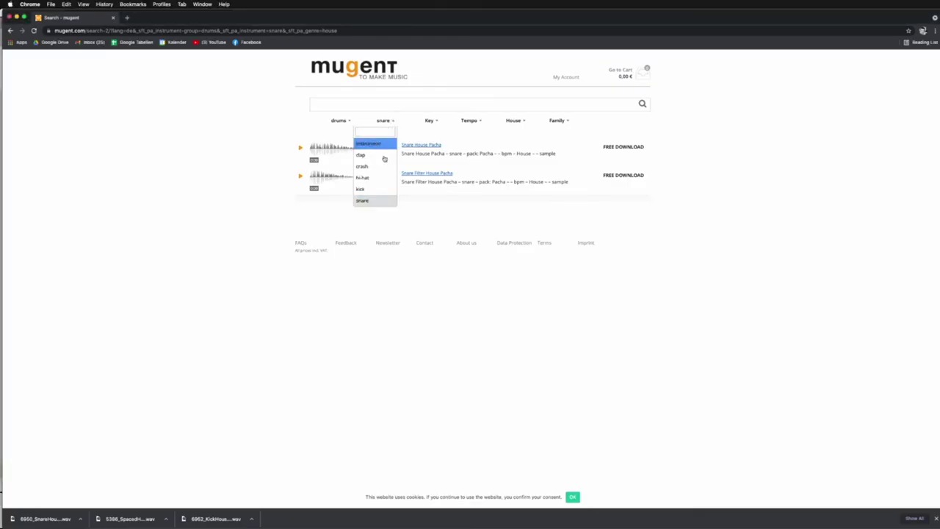
pyautogui.click(382, 176)
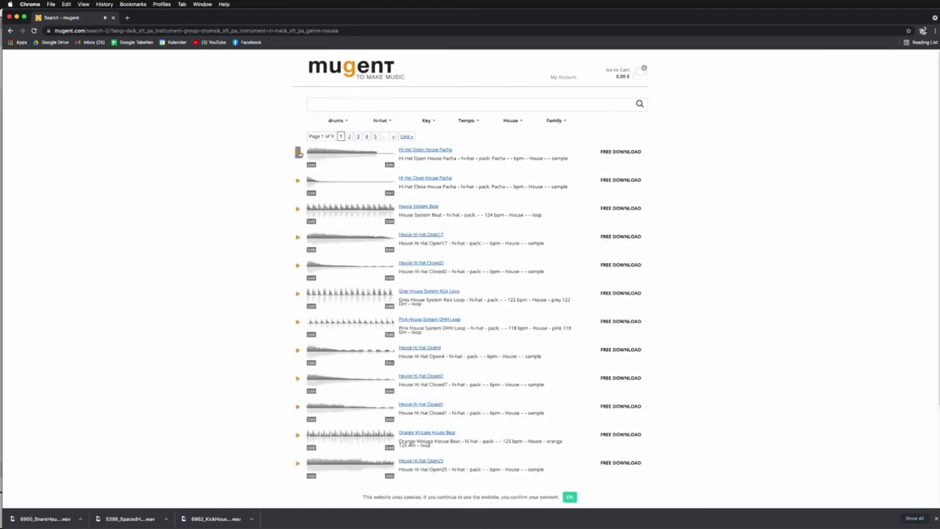
pyautogui.click(606, 153)
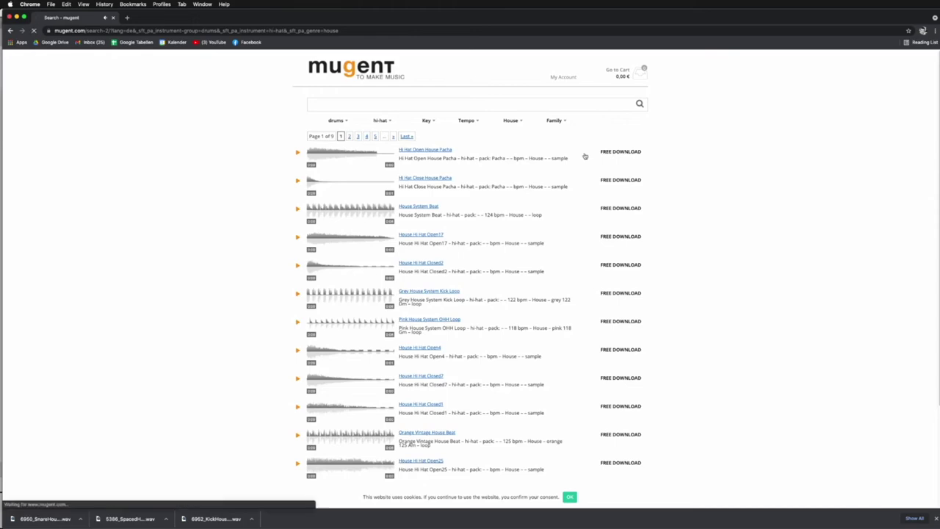
pyautogui.click(298, 180)
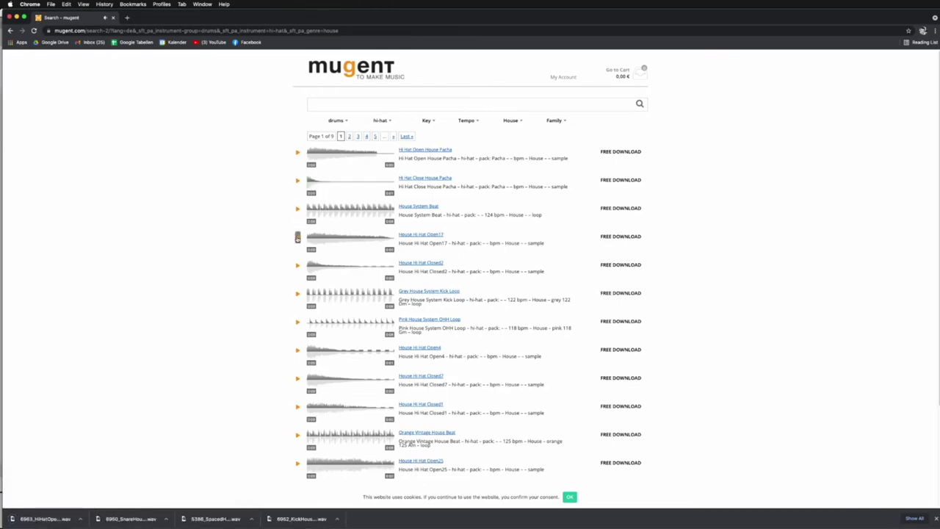
pyautogui.click(298, 350)
pyautogui.click(612, 350)
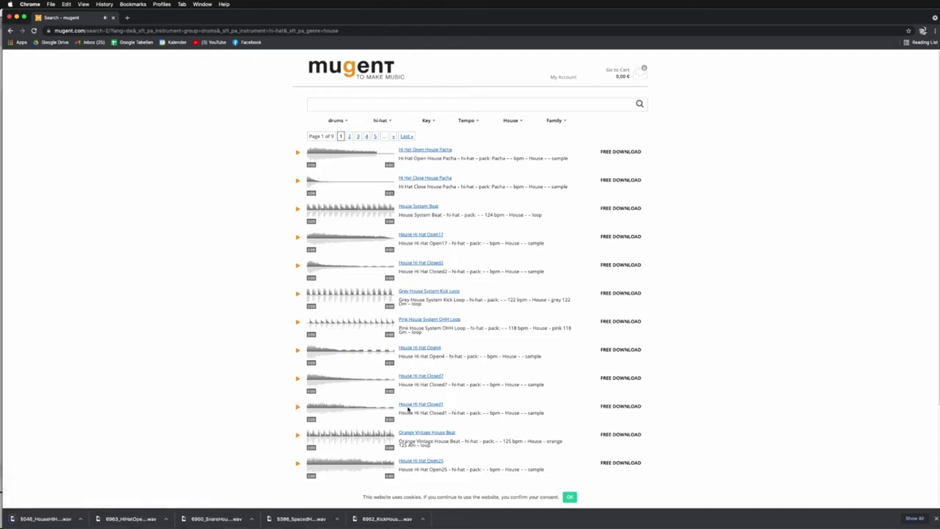
pyautogui.click(621, 406)
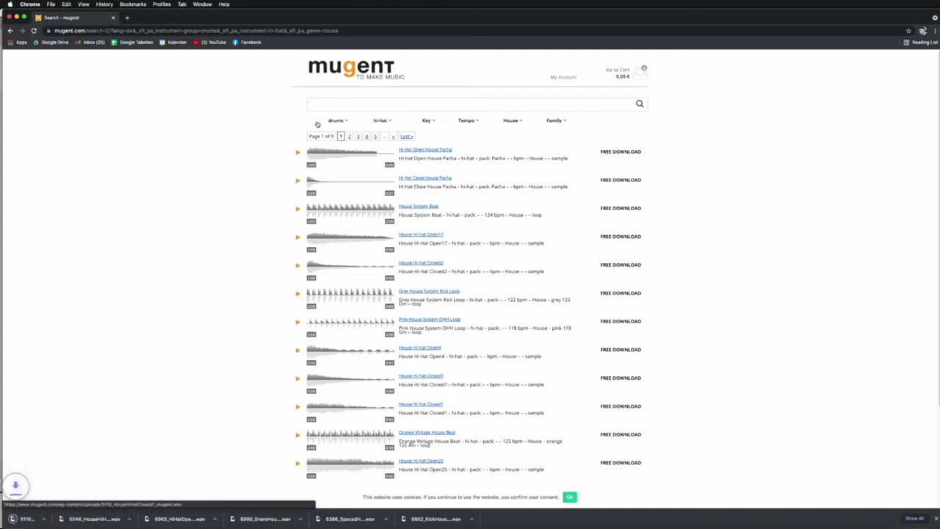
# Switch the filter to claps and download Clap House Pacha, then return to Reason
pyautogui.click(389, 121)
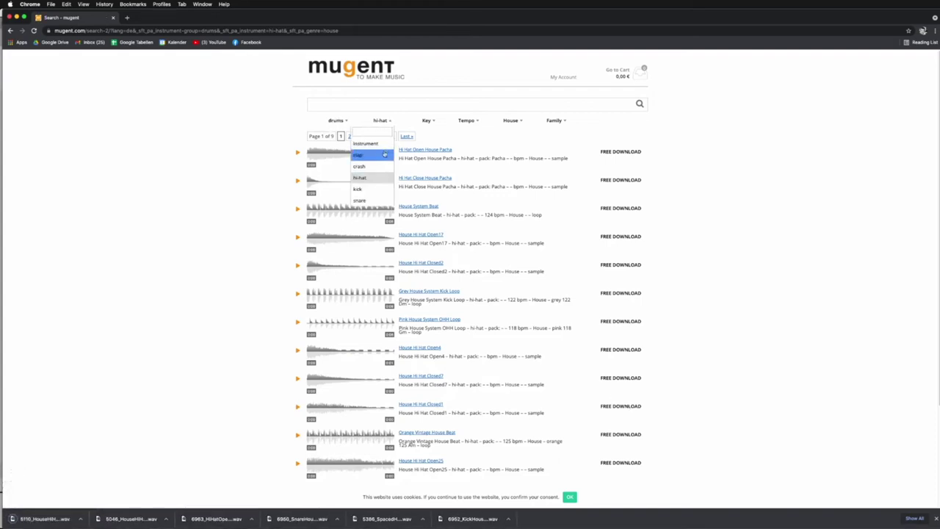
pyautogui.click(383, 155)
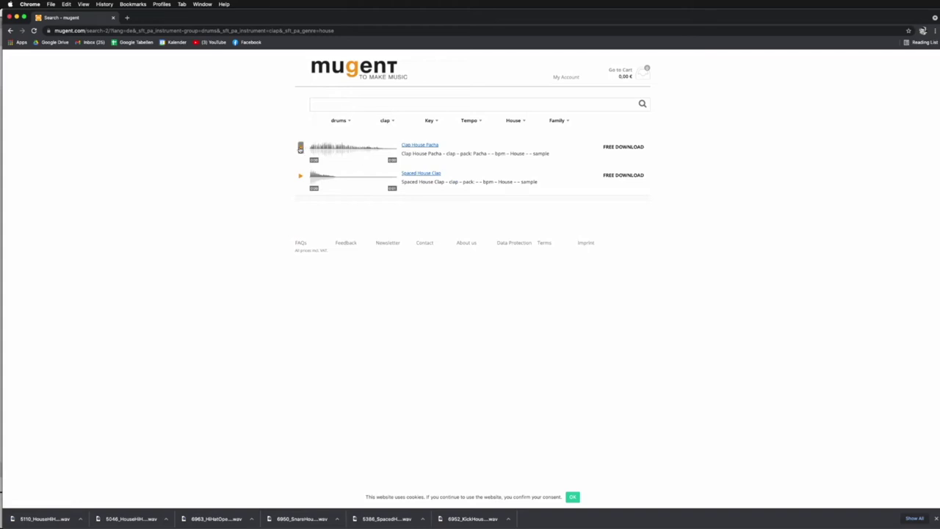
pyautogui.click(300, 175)
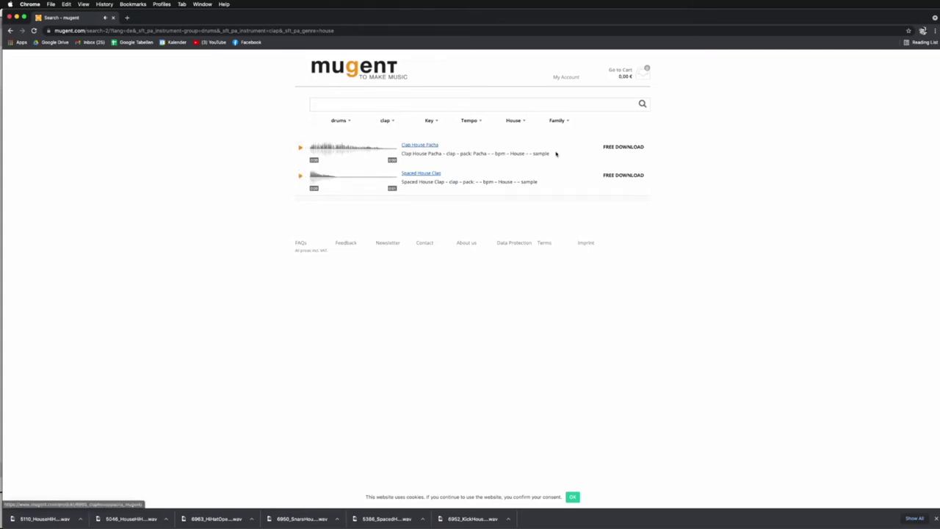
pyautogui.click(616, 149)
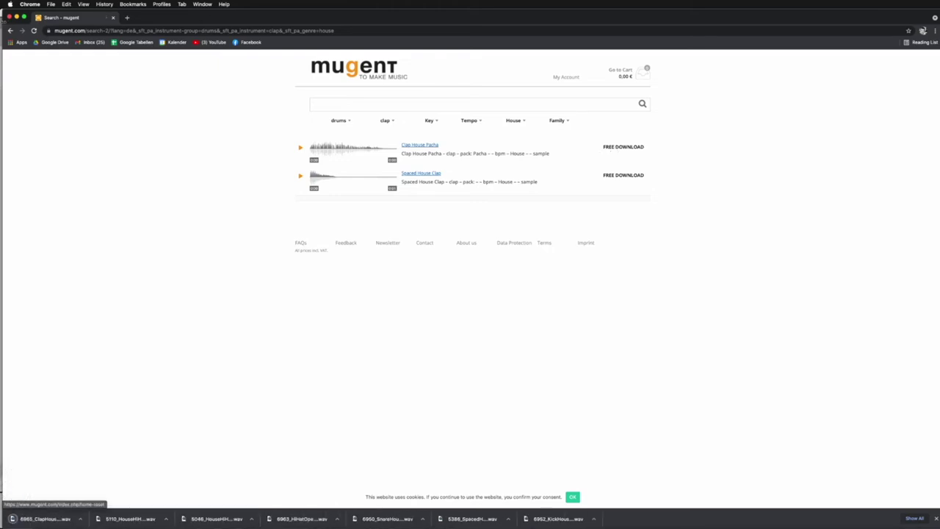
pyautogui.press('super+Tab')
pyautogui.press('super+Tab')
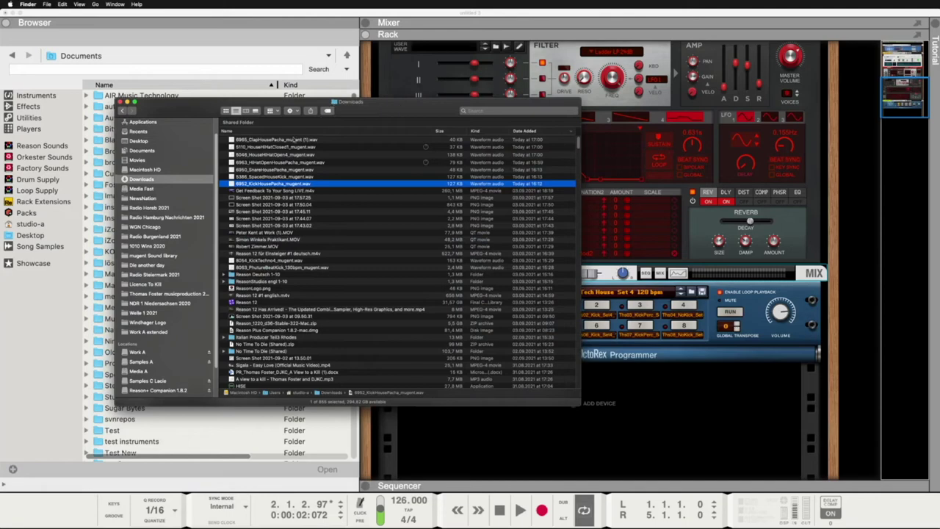
# Add a Redrum Drum Computer with Hip Hop Kit 03 from the Instruments browser below Dr. Octo Rex
pyautogui.click(274, 156)
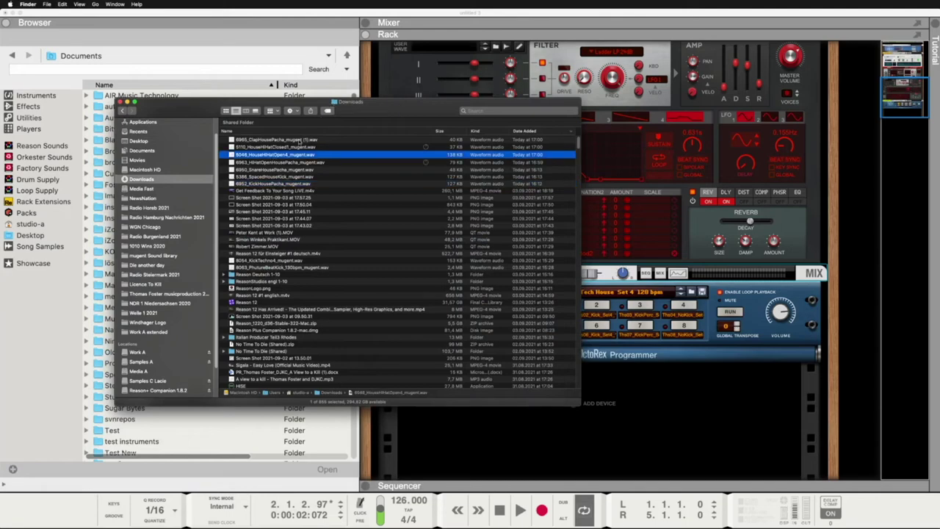
pyautogui.press('super+Tab')
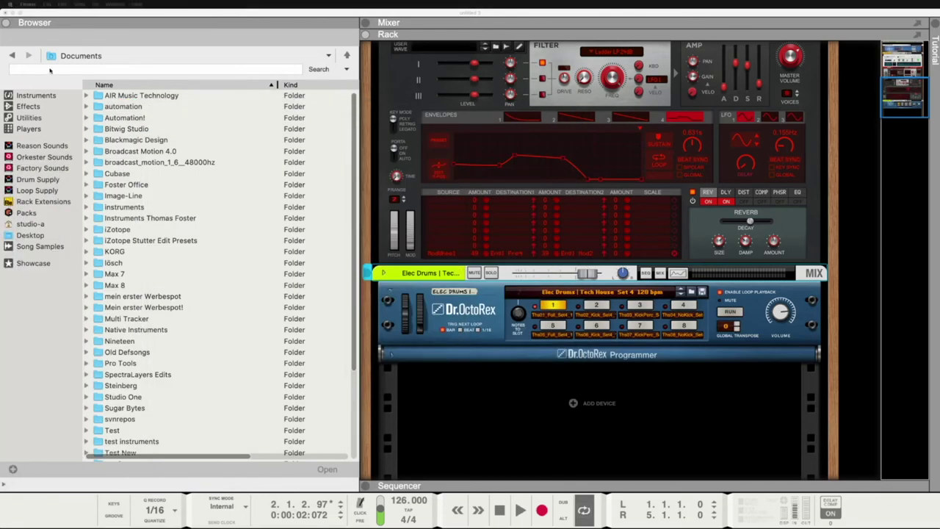
pyautogui.click(50, 97)
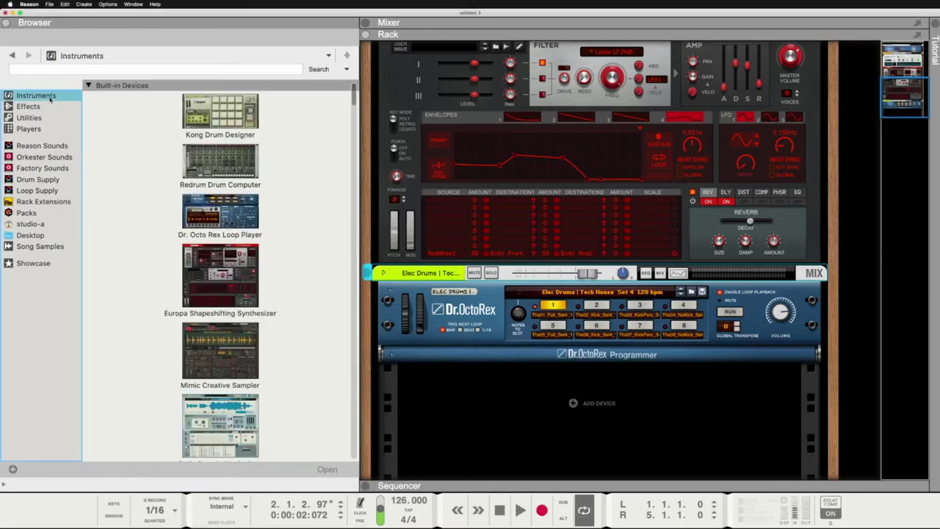
pyautogui.doubleClick(220, 162)
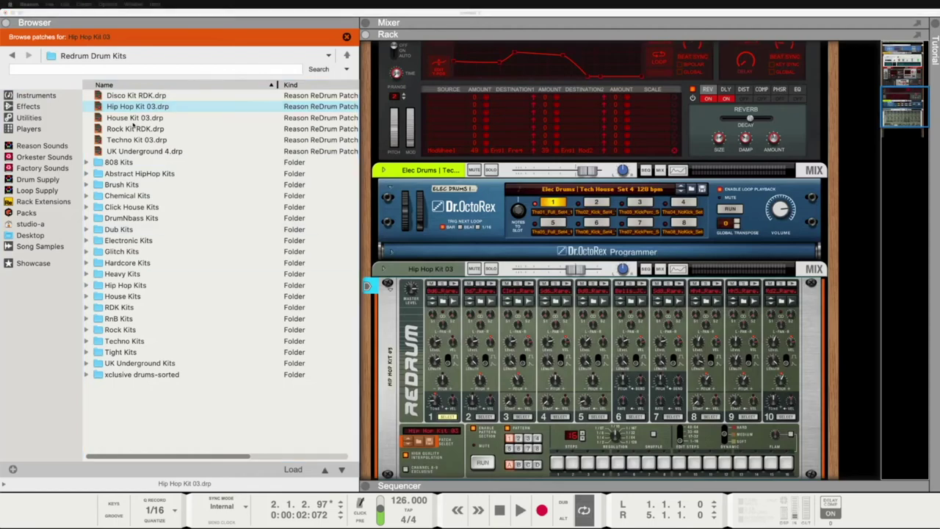
pyautogui.press('super+Tab')
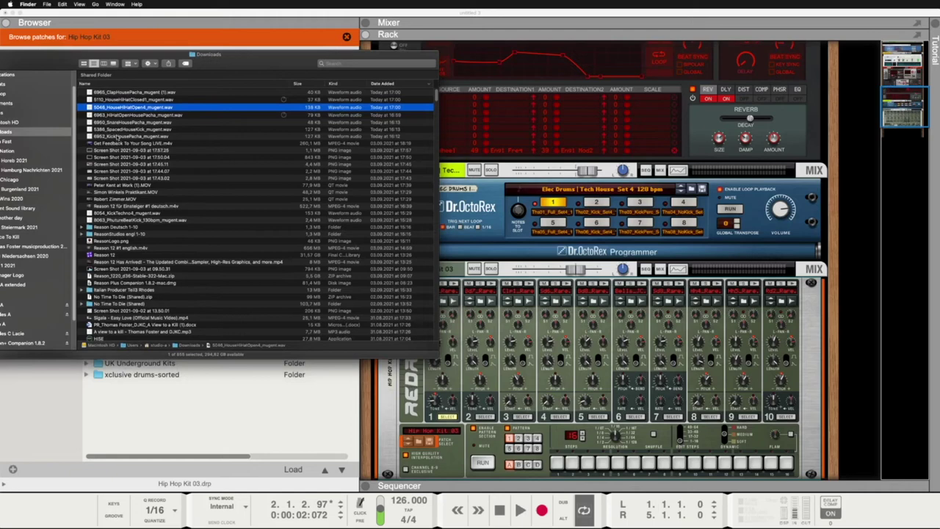
# Load house kick, spaced kick, snare, clap, closed hi-hat and two open hi-hats into Redrum channels 1–7
pyautogui.moveTo(118, 137); pyautogui.dragTo(443, 349)
pyautogui.click(131, 129)
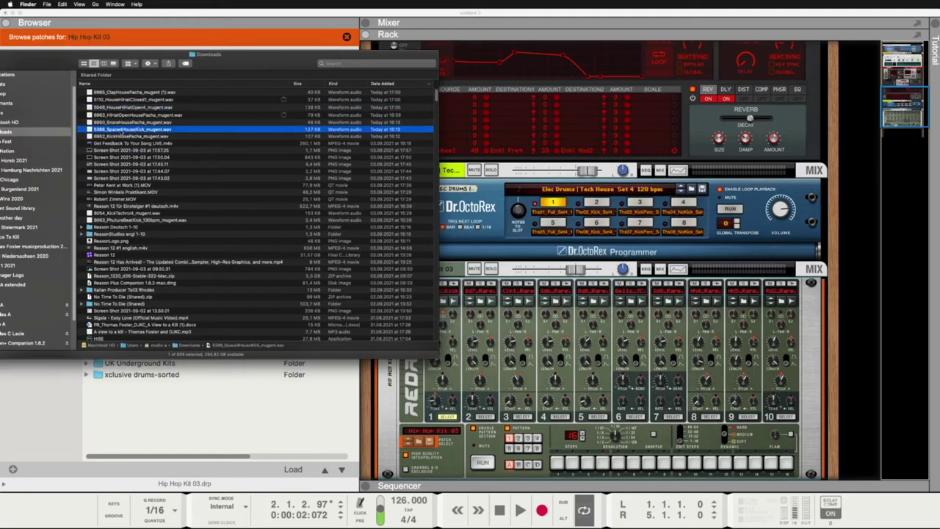
pyautogui.moveTo(131, 130); pyautogui.dragTo(471, 387)
pyautogui.moveTo(129, 123); pyautogui.dragTo(518, 326)
pyautogui.moveTo(131, 93); pyautogui.dragTo(551, 378)
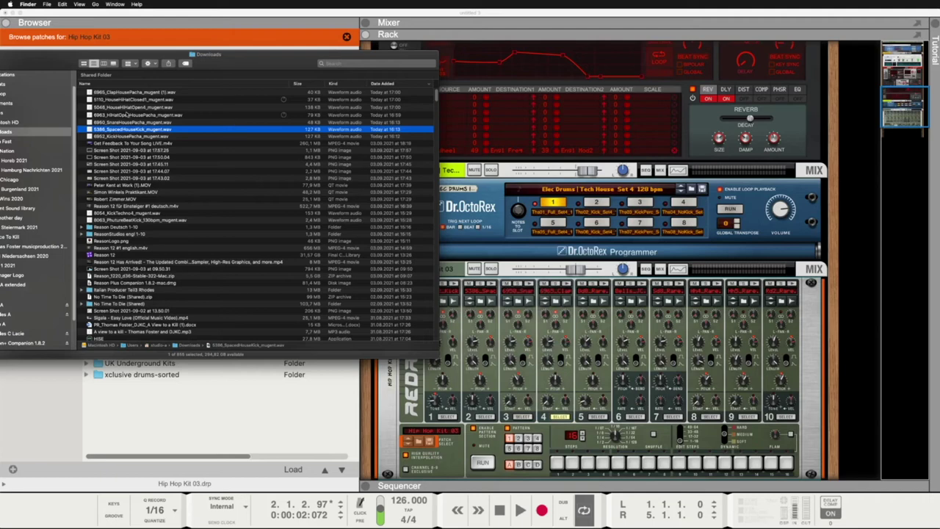
pyautogui.moveTo(130, 101); pyautogui.dragTo(593, 348)
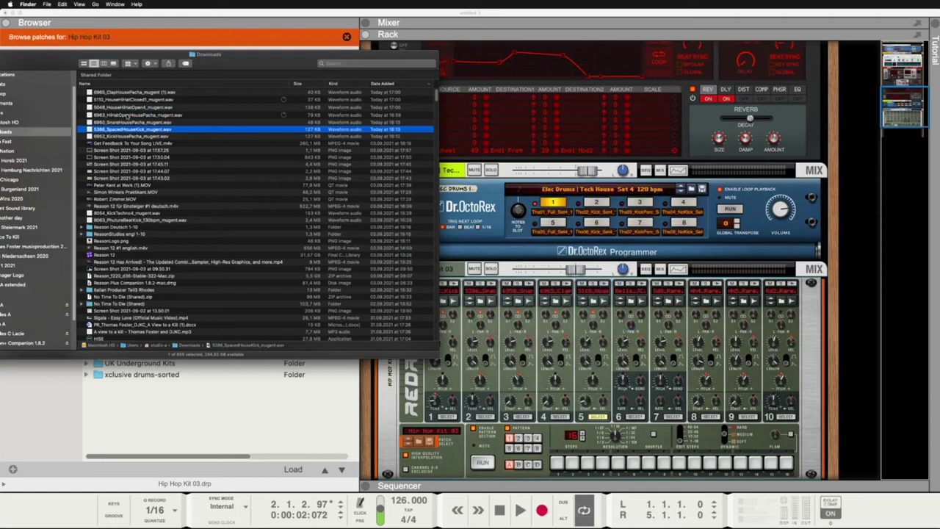
pyautogui.moveTo(127, 110); pyautogui.dragTo(621, 348)
pyautogui.moveTo(138, 116); pyautogui.dragTo(668, 348)
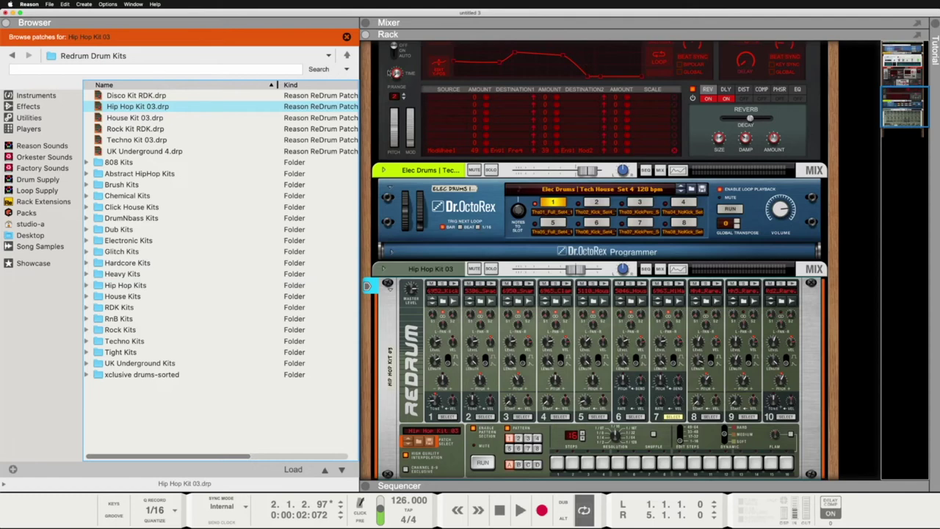
# Stop browsing patches for Hip Hop Kit 03 and scroll down the rack
pyautogui.click(347, 36)
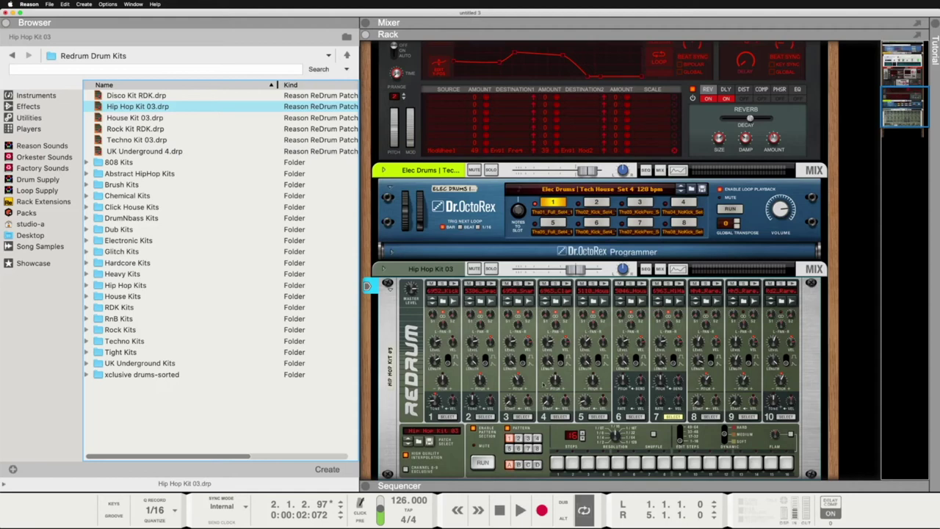
pyautogui.moveTo(588, 351)
pyautogui.scroll(-5, 422, 320)
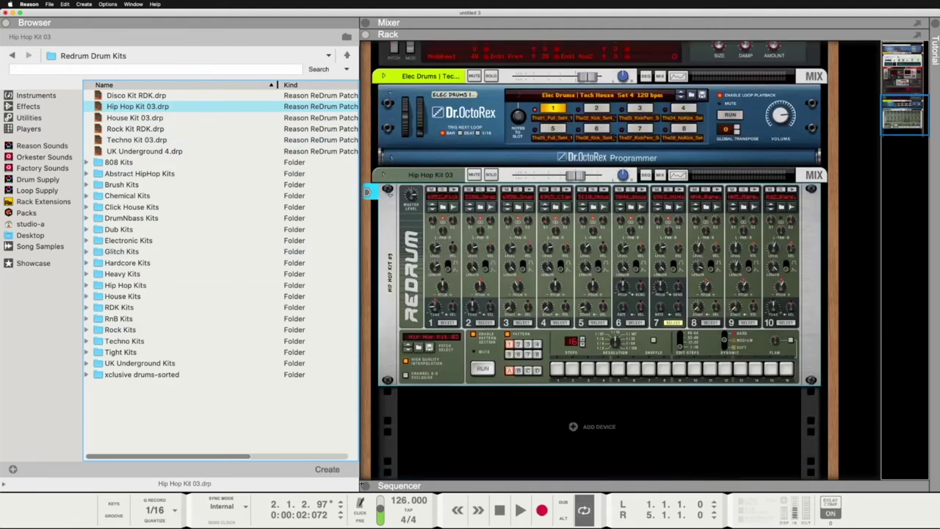
# Create a one-bar clip on the Hip Hop Kit 03 track, loop to bar 2, and open it for editing
pyautogui.click(364, 484)
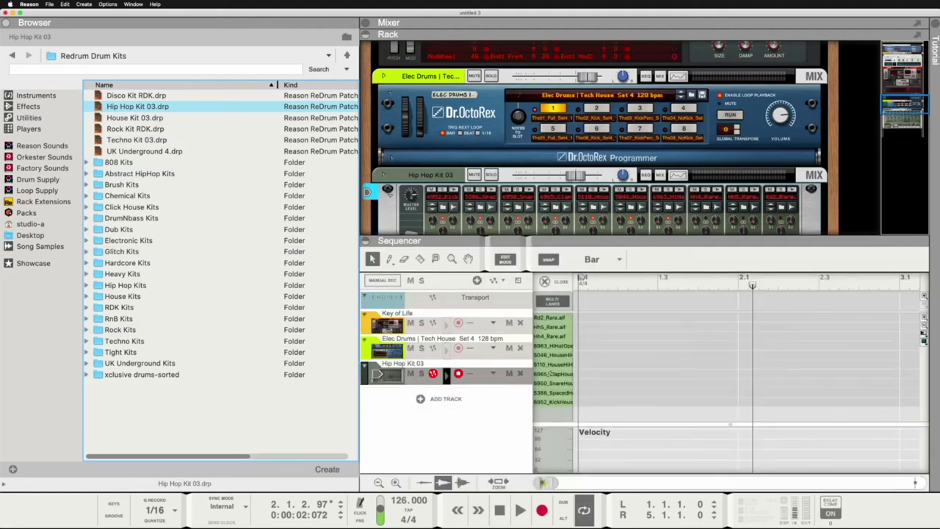
pyautogui.click(544, 281)
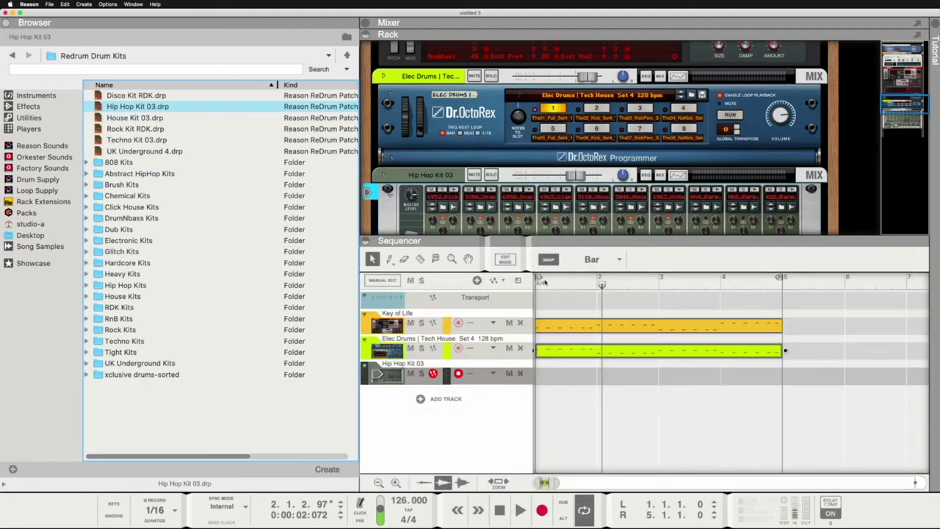
pyautogui.doubleClick(557, 378)
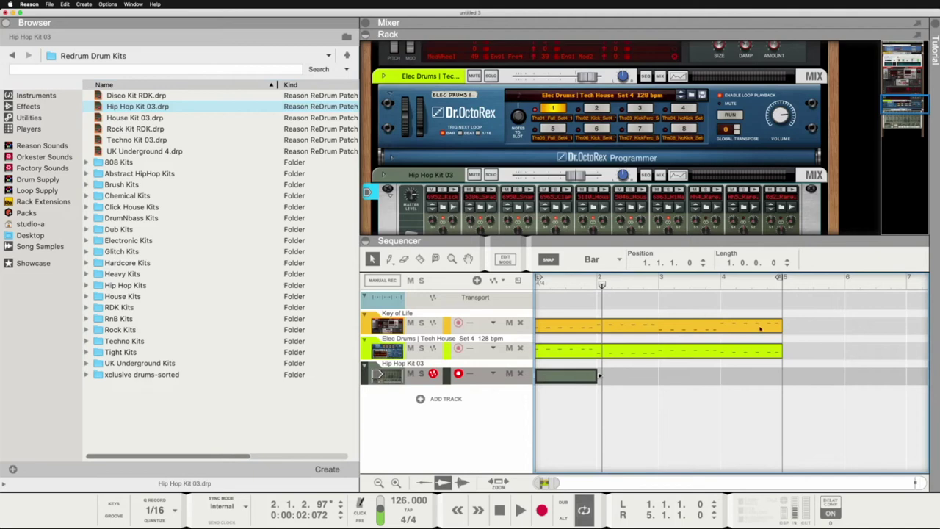
pyautogui.moveTo(779, 279); pyautogui.dragTo(593, 279)
pyautogui.doubleClick(567, 378)
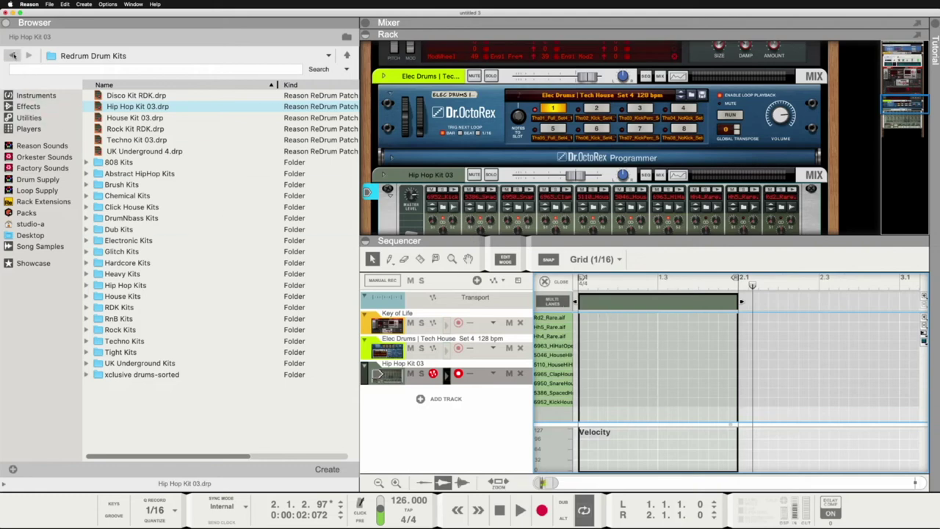
# Hide the browser, zoom into the clip's first bar, and set snap to 1/16
pyautogui.click(6, 24)
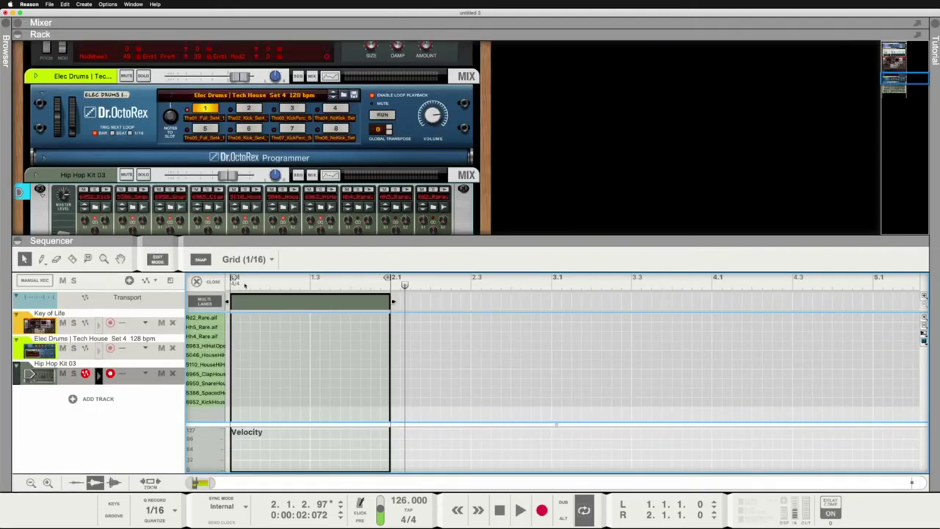
pyautogui.scroll(3, 266, 304)
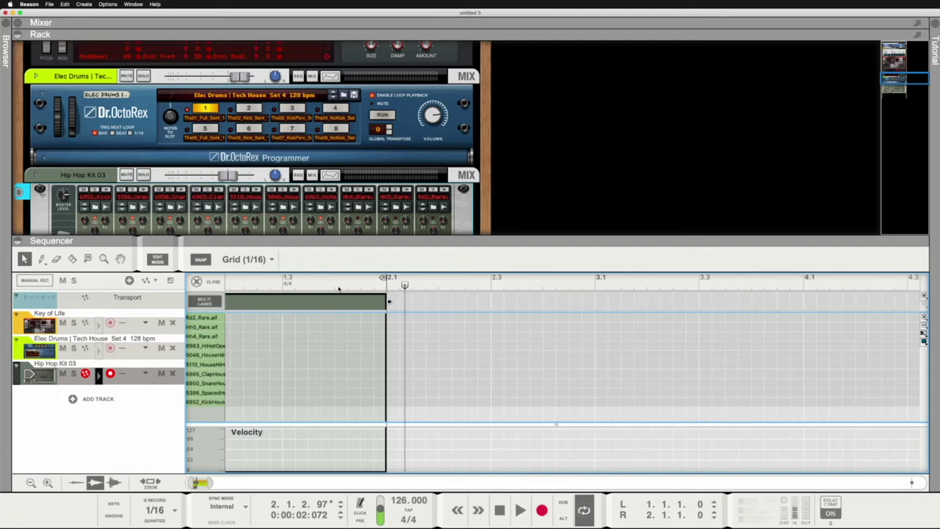
pyautogui.scroll(3, 338, 288)
pyautogui.press('Home')
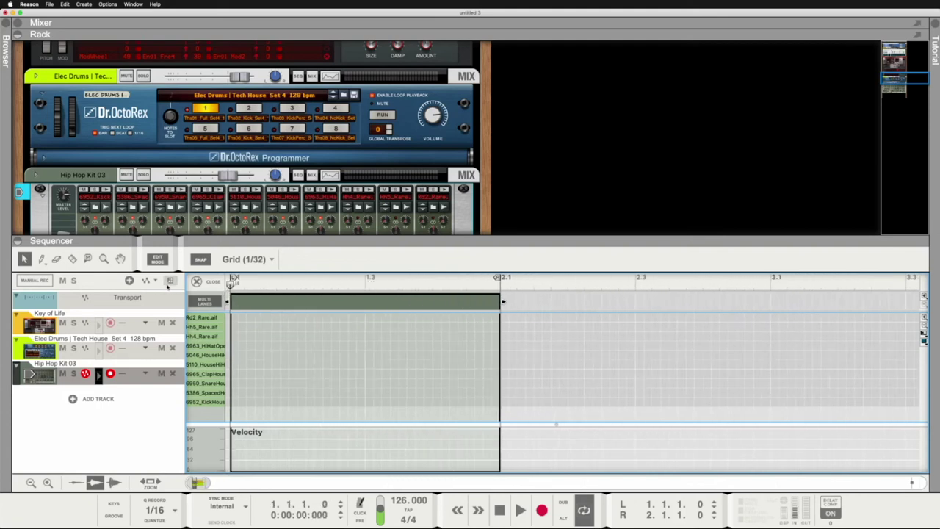
pyautogui.scroll(1, 168, 287)
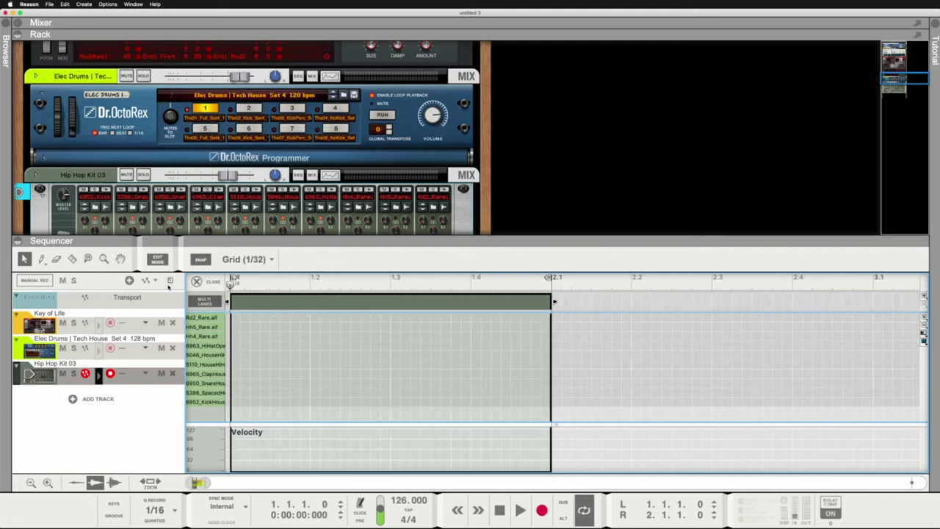
pyautogui.click(246, 259)
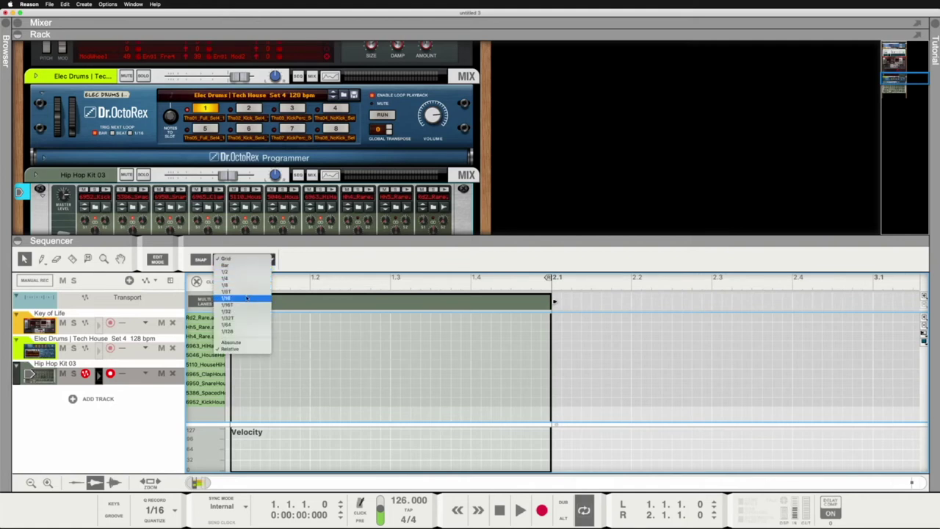
pyautogui.click(247, 297)
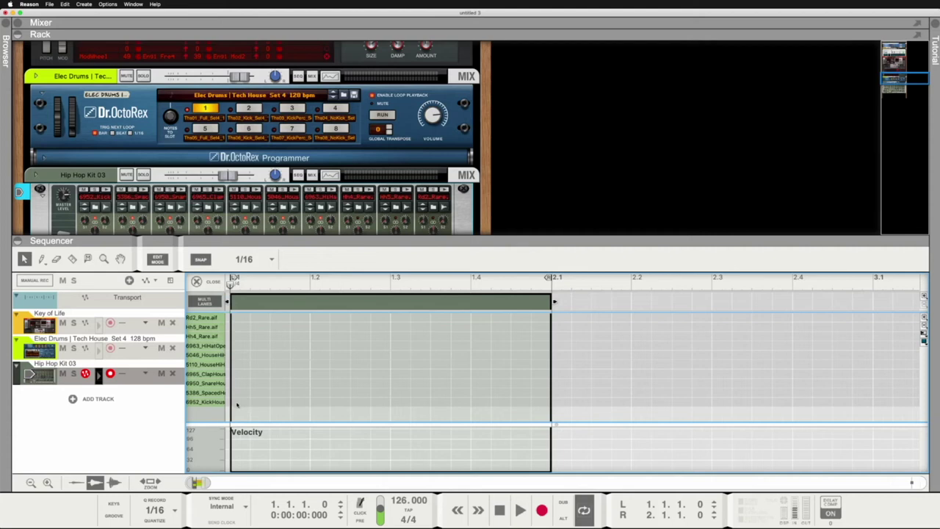
# Draw kick notes on all four beats, move them to the spaced kick lane, and audition them
pyautogui.click(236, 402)
pyautogui.click(318, 403)
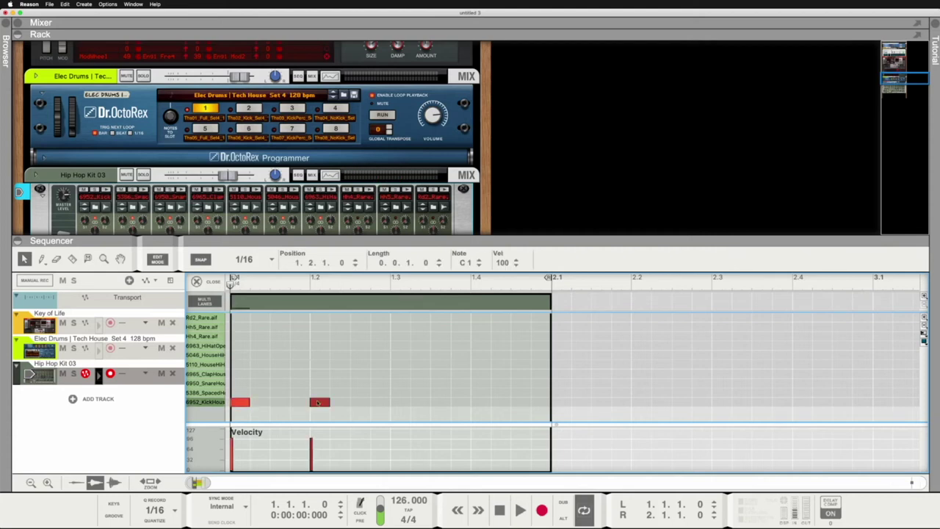
pyautogui.click(398, 403)
pyautogui.click(478, 403)
pyautogui.press('space')
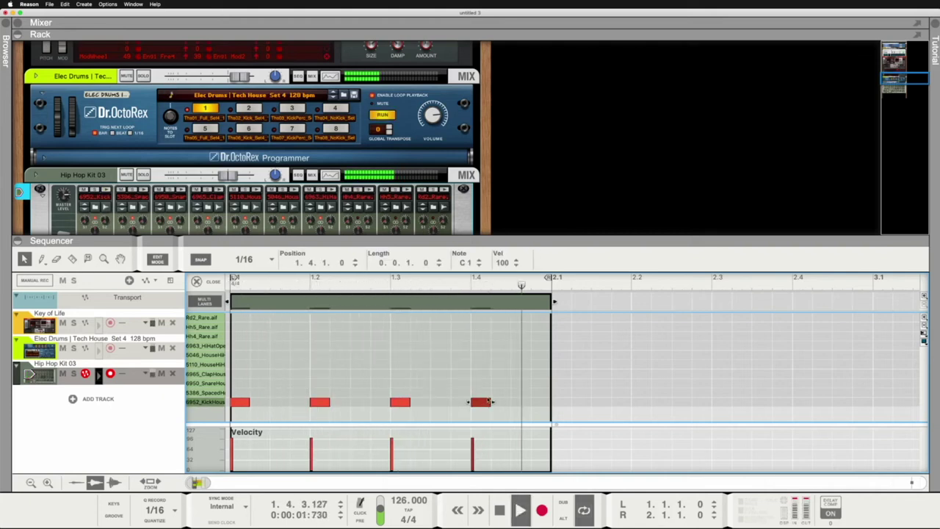
pyautogui.press('space')
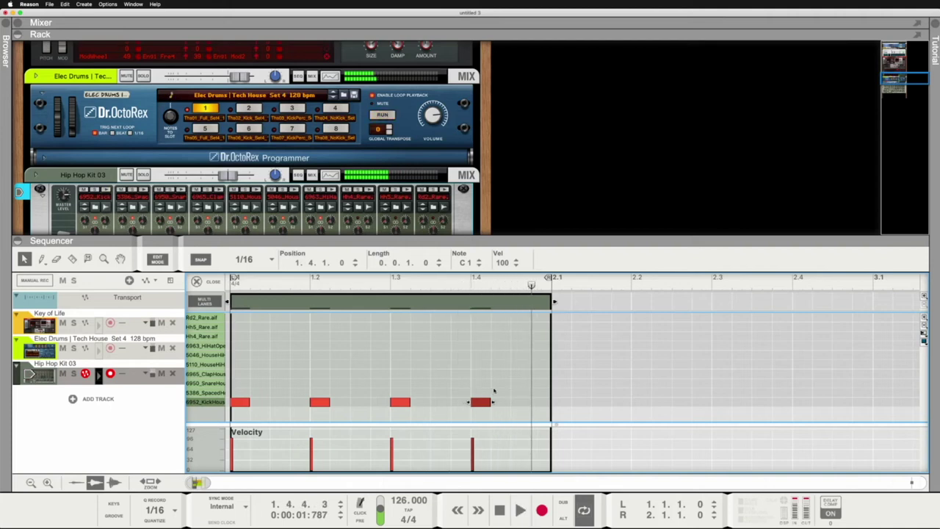
pyautogui.moveTo(493, 391); pyautogui.dragTo(268, 392)
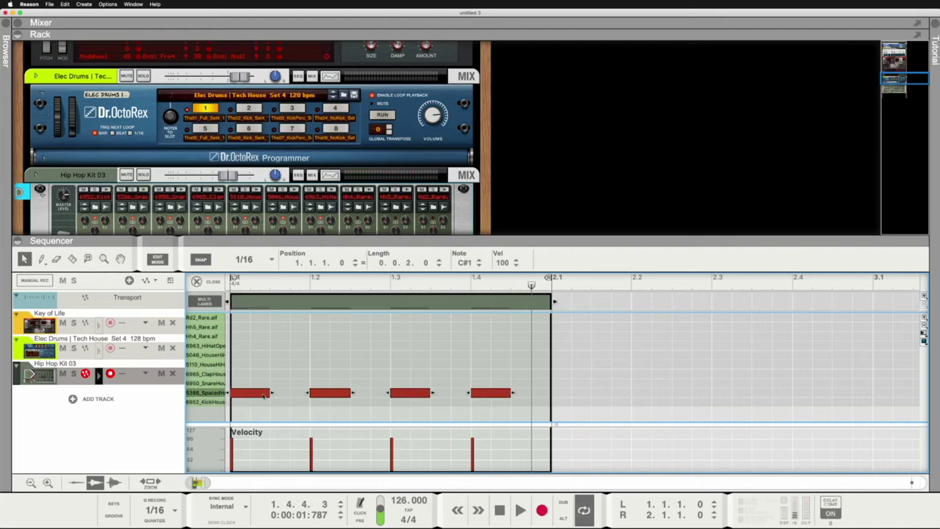
pyautogui.press('space')
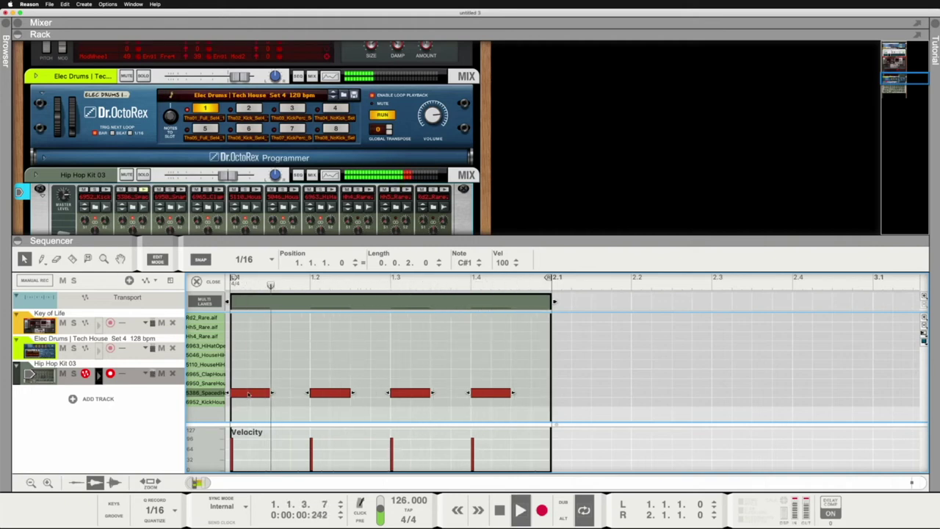
pyautogui.moveTo(248, 394)
pyautogui.mouseDown()
pyautogui.moveTo(248, 403)
pyautogui.moveTo(248, 394)
pyautogui.mouseUp()
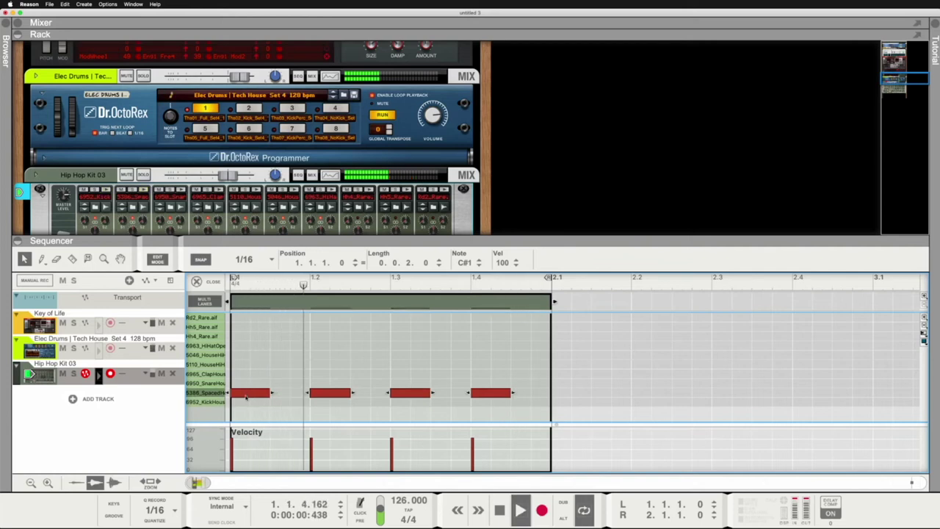
pyautogui.press('space')
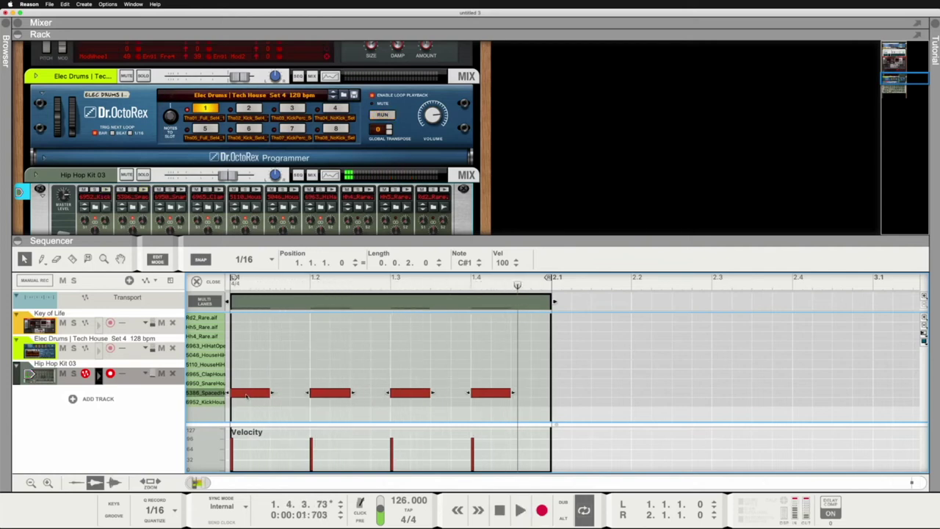
# Add snare and clap hits on beats 2 and 4 and play the groove
pyautogui.click(297, 380)
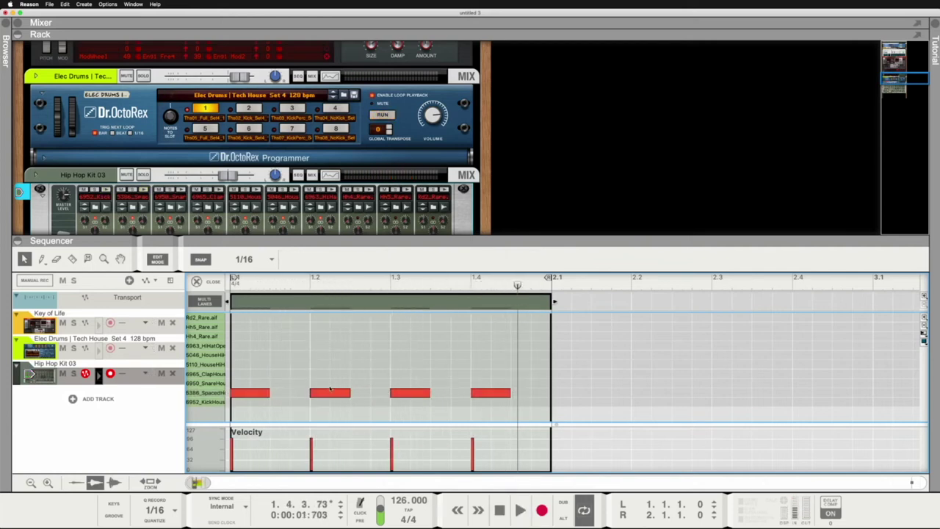
pyautogui.click(320, 383)
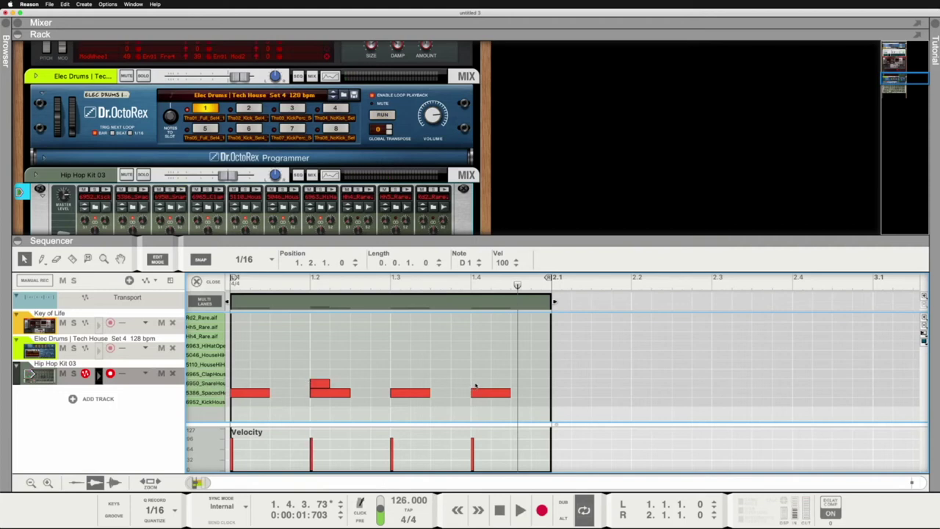
pyautogui.click(480, 383)
pyautogui.click(319, 374)
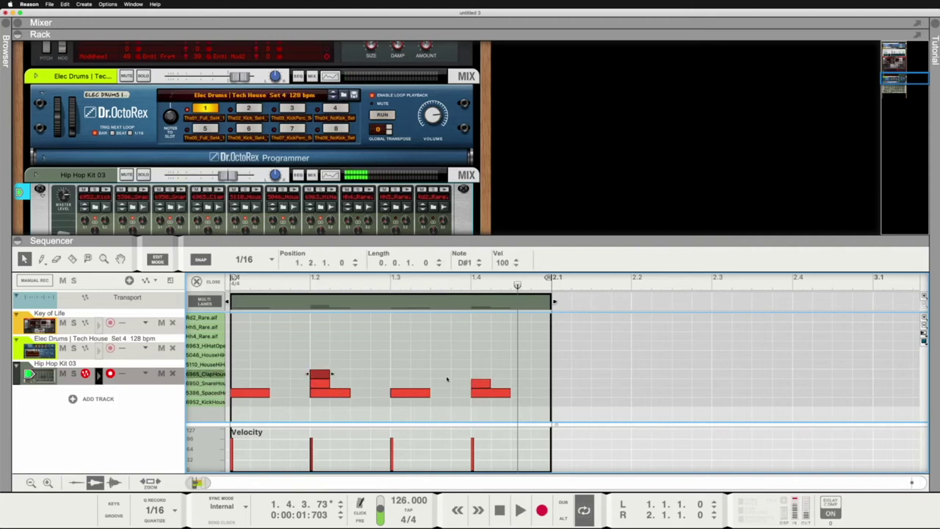
pyautogui.click(478, 375)
pyautogui.press('space')
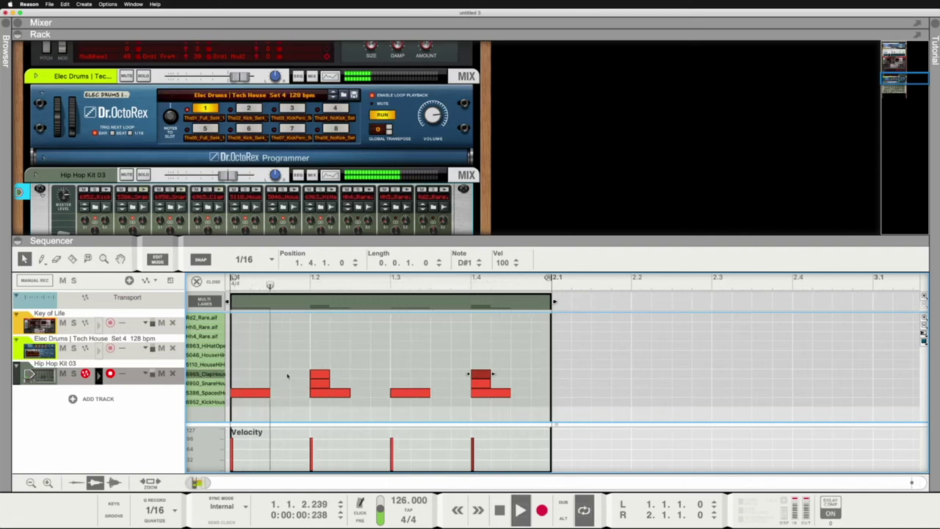
pyautogui.press('space')
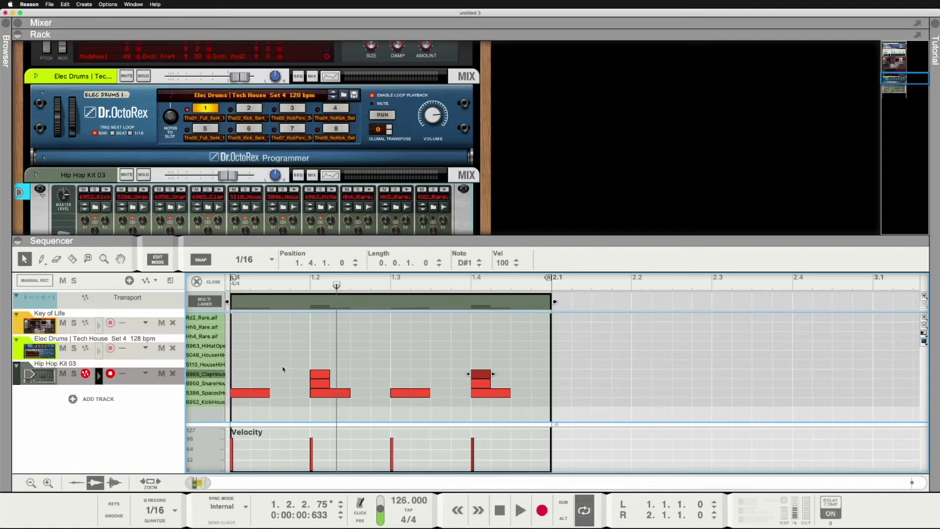
# Draw four offbeat notes on the HouseHit lane between the kicks
pyautogui.keyDown('super'); pyautogui.click(280, 365); pyautogui.keyUp('super')
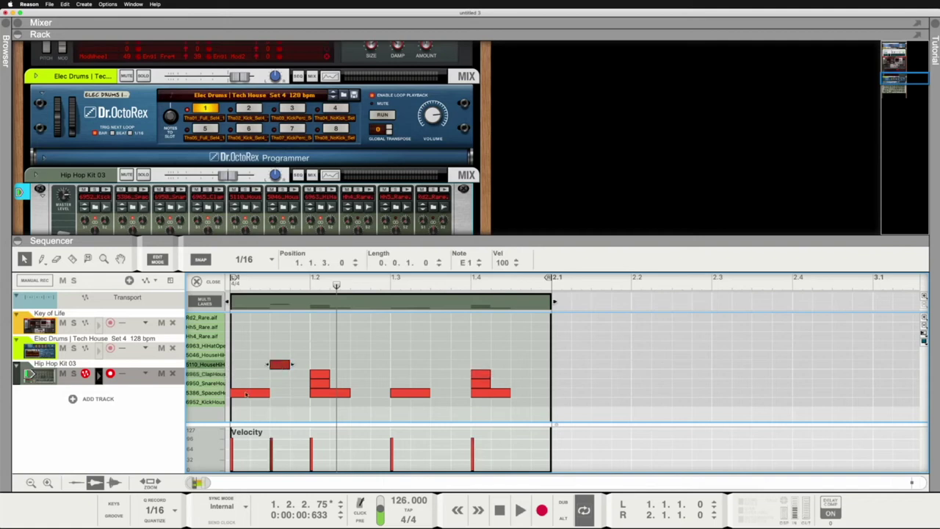
pyautogui.moveTo(236, 286); pyautogui.dragTo(270, 287)
pyautogui.keyDown('super'); pyautogui.click(360, 365); pyautogui.keyUp('super')
pyautogui.keyDown('super'); pyautogui.click(439, 365); pyautogui.keyUp('super')
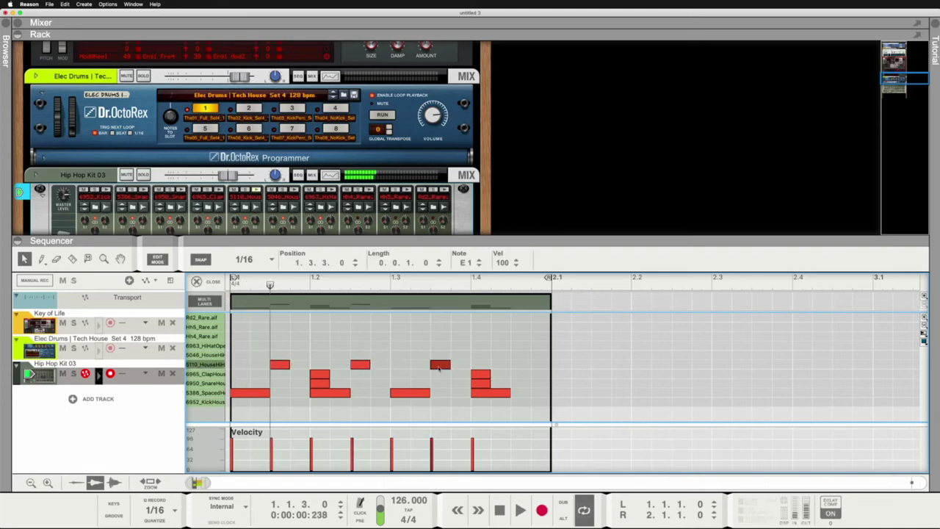
pyautogui.keyDown('super'); pyautogui.click(518, 365); pyautogui.keyUp('super')
pyautogui.press('space')
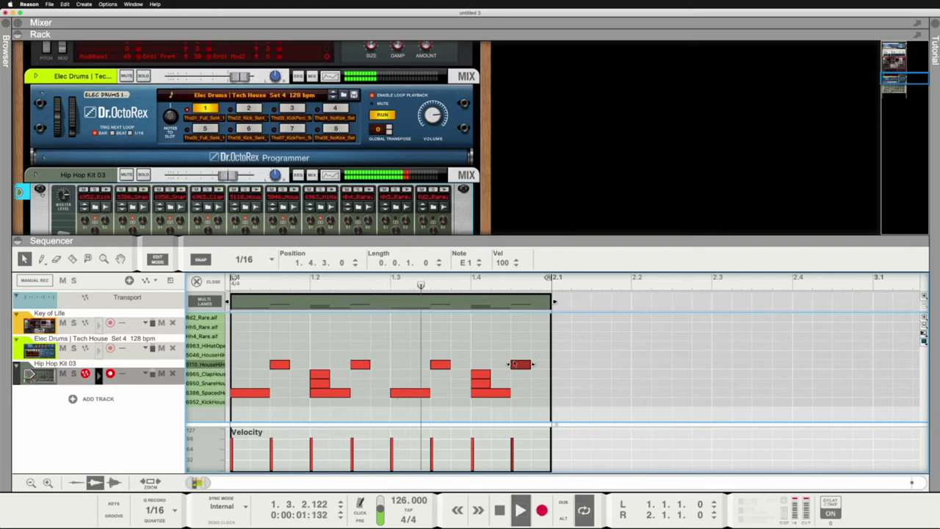
# Move the four offbeat notes up to the open hi-hat lane (F#1) and audition the pattern
pyautogui.moveTo(514, 351)
pyautogui.mouseDown()
pyautogui.moveTo(262, 359)
pyautogui.moveTo(283, 369)
pyautogui.moveTo(525, 372)
pyautogui.moveTo(517, 358)
pyautogui.mouseUp()
pyautogui.press('space')
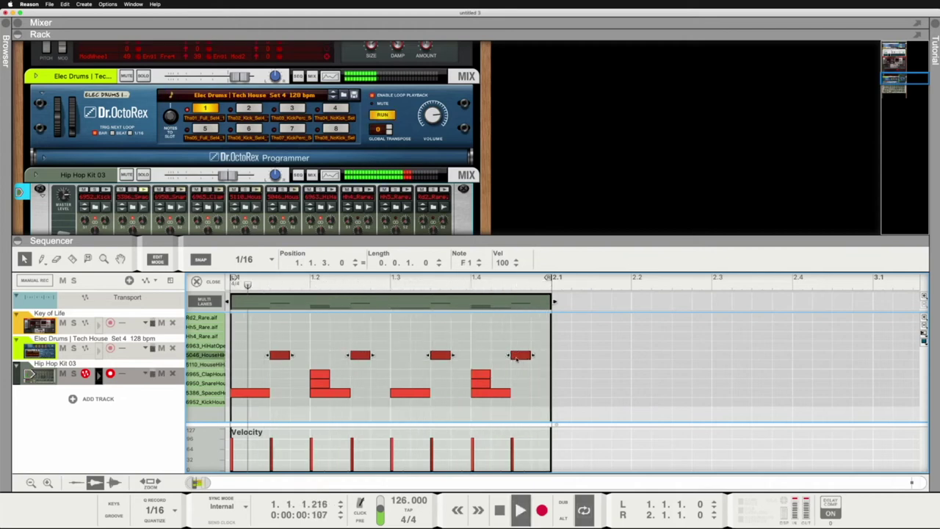
pyautogui.press('space')
pyautogui.moveTo(520, 355); pyautogui.dragTo(520, 345)
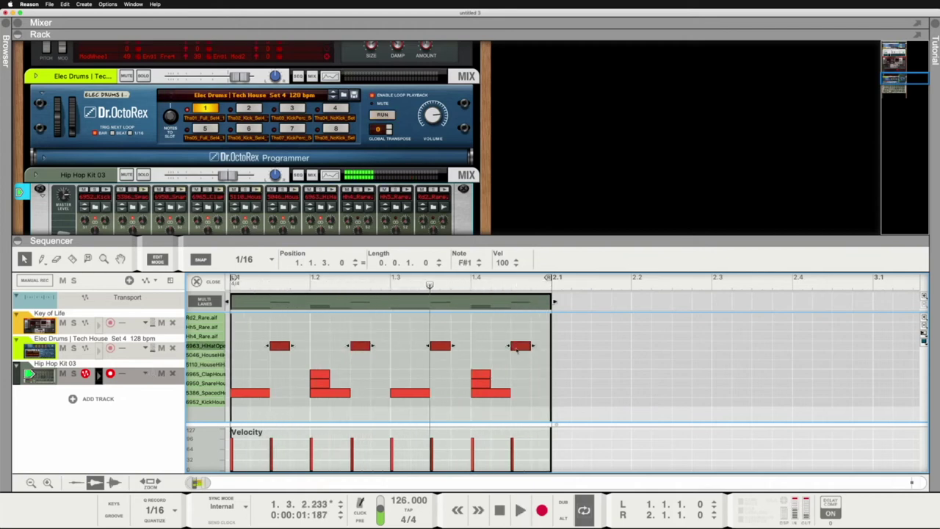
pyautogui.press('space')
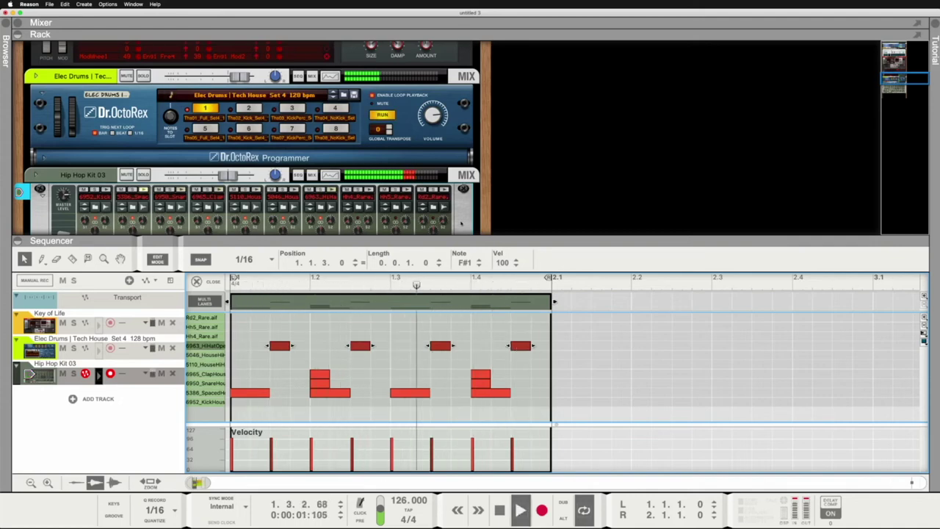
pyautogui.press('space')
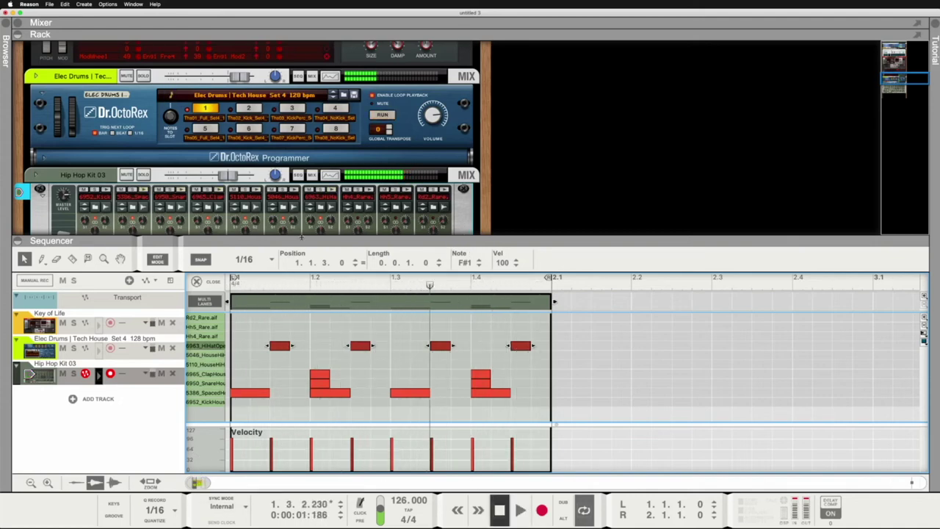
# Expand the rack to show all of Redrum and turn drum 7's Length down from 127 to 48
pyautogui.moveTo(321, 238); pyautogui.dragTo(321, 376)
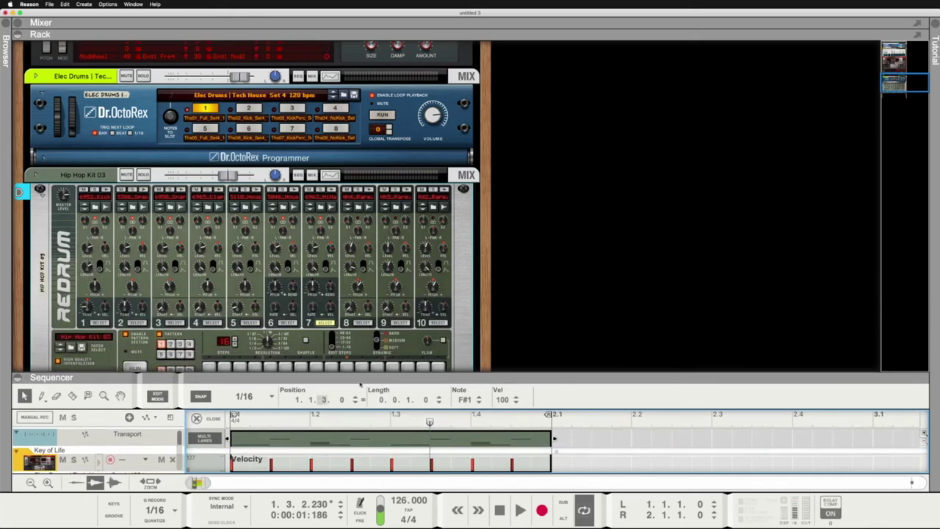
pyautogui.press('space')
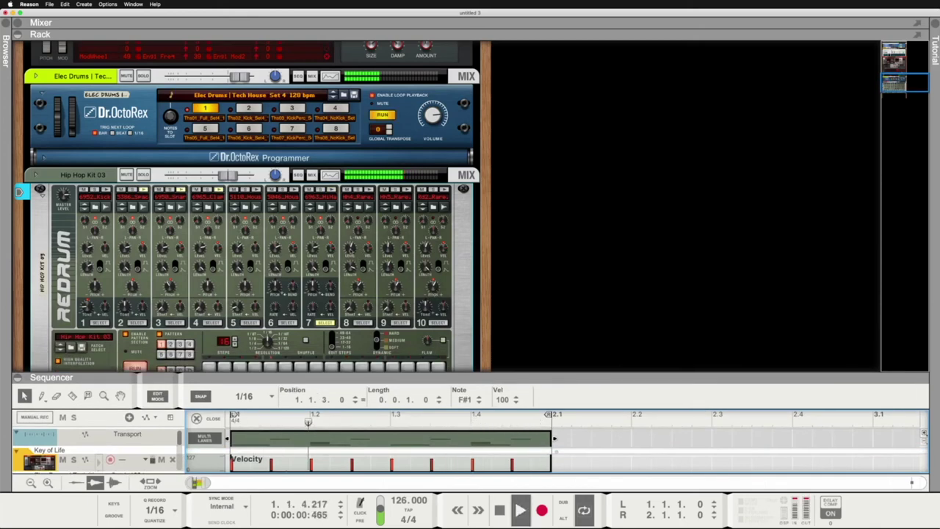
pyautogui.press('space')
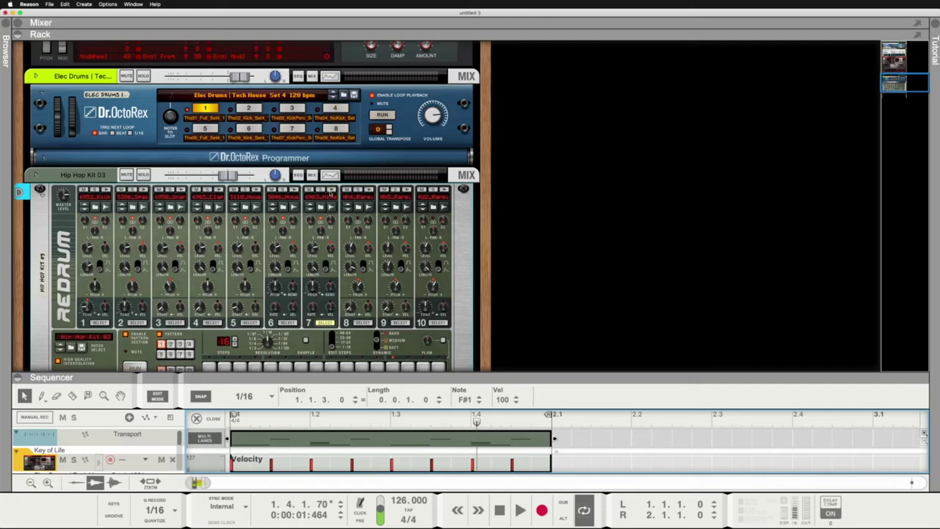
pyautogui.click(329, 192)
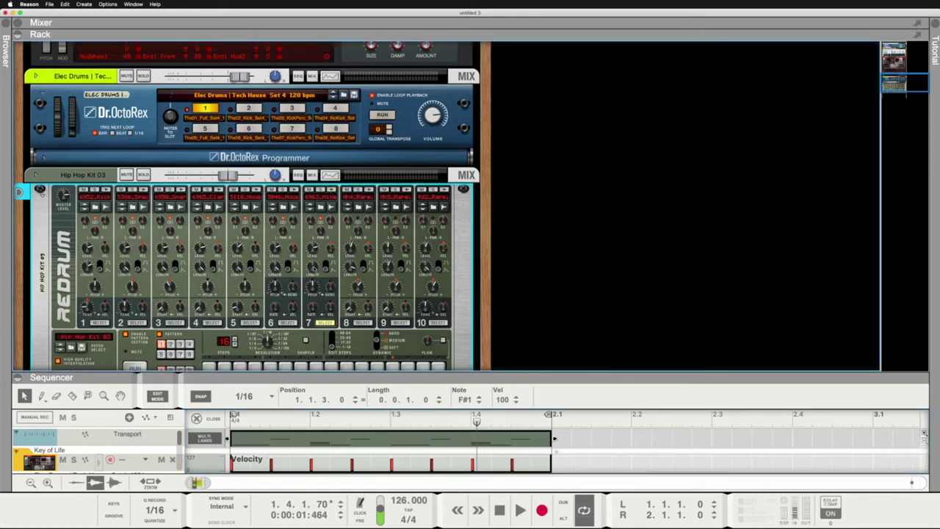
pyautogui.moveTo(313, 271)
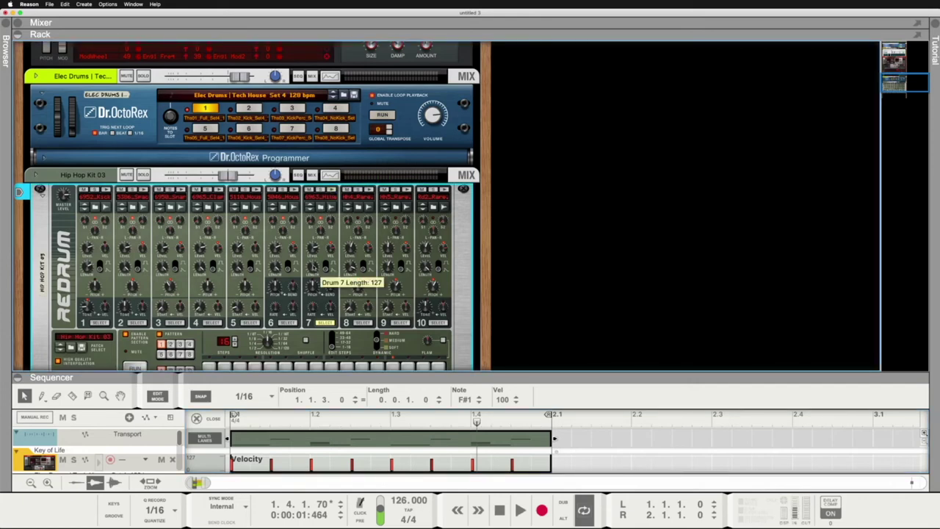
pyautogui.press('space')
pyautogui.moveTo(312, 272); pyautogui.dragTo(312, 301)
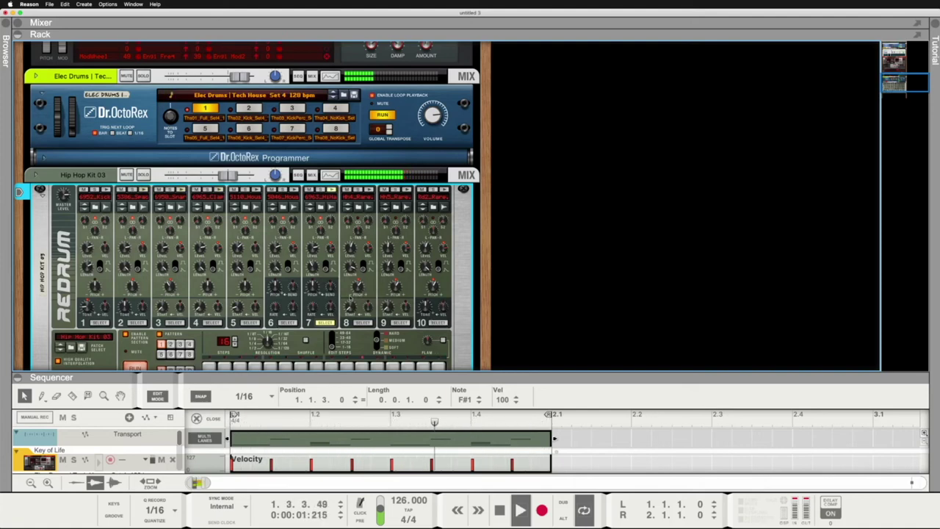
pyautogui.press('space')
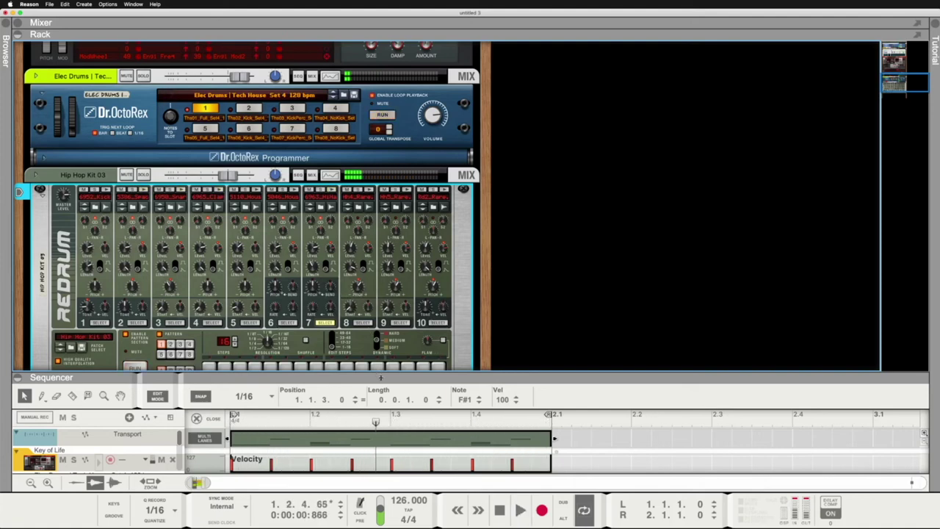
# Enlarge the sequencer and Ctrl-drag the Hip Hop Kit 03 clip to fill bars 2–4
pyautogui.moveTo(347, 372); pyautogui.dragTo(345, 125)
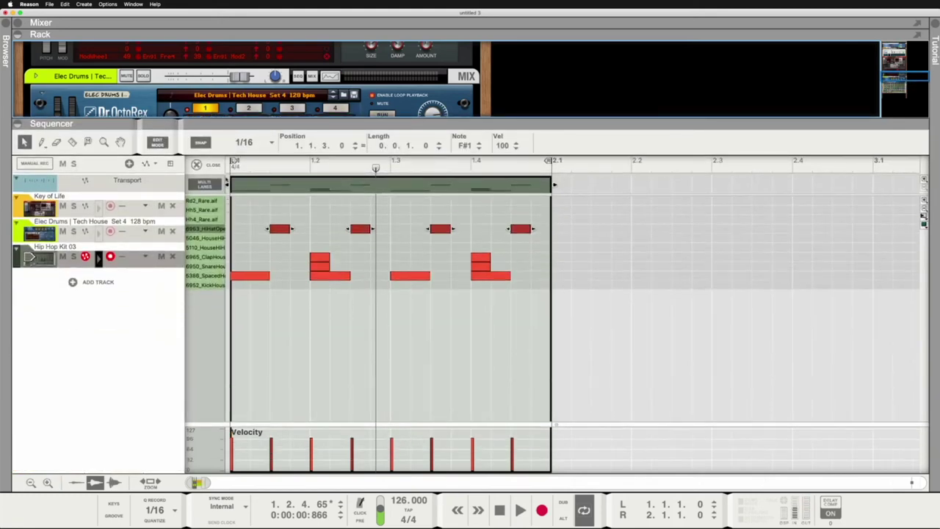
pyautogui.click(211, 165)
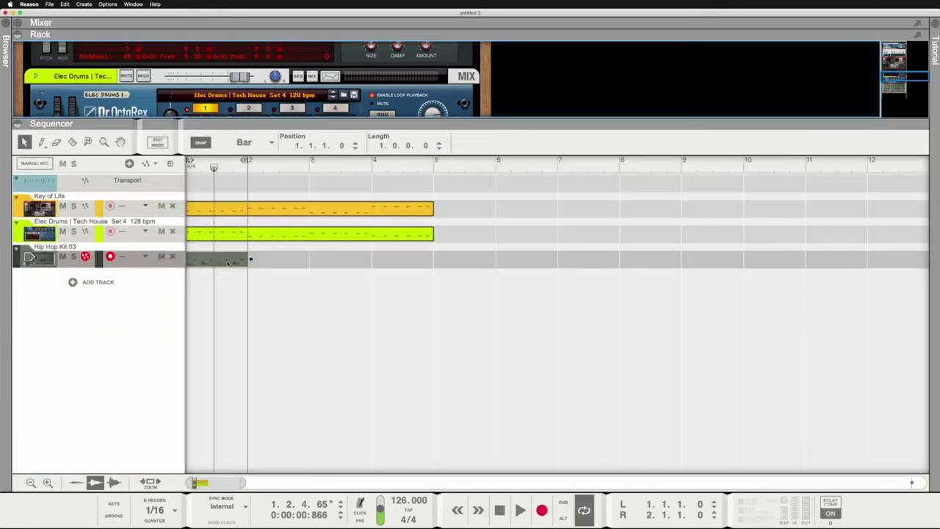
pyautogui.moveTo(214, 261); pyautogui.dragTo(417, 263)
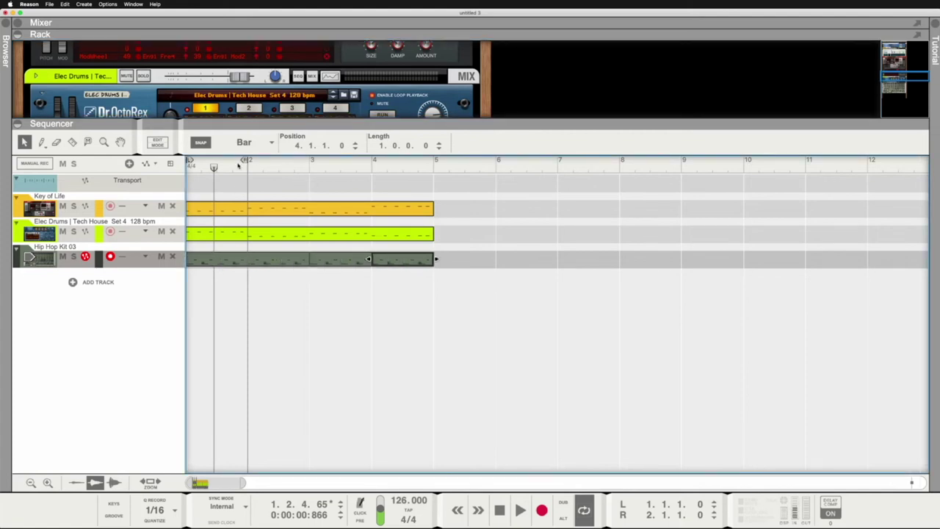
# Extend the loop end to bar 5, play the song from bar 1, then show the mixer
pyautogui.moveTo(273, 162); pyautogui.dragTo(409, 166)
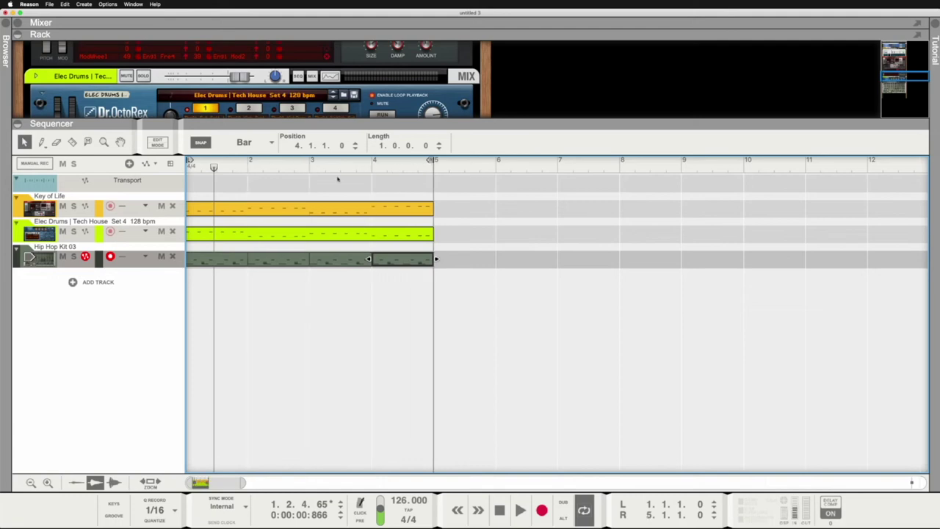
pyautogui.moveTo(213, 167); pyautogui.dragTo(170, 168)
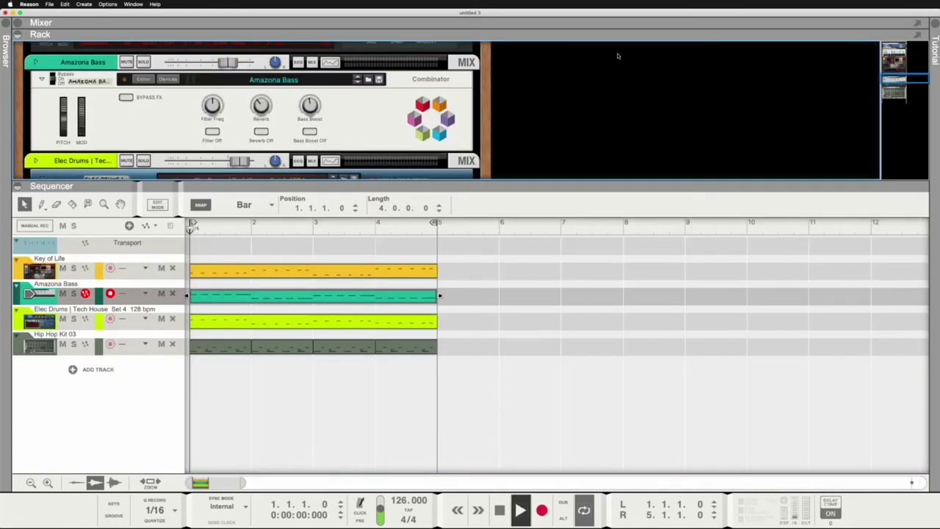
pyautogui.press('space')
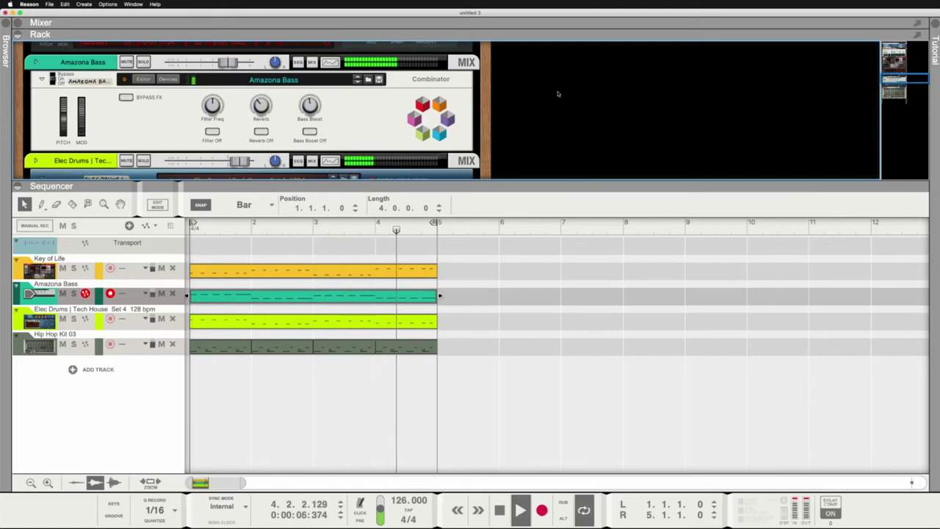
pyautogui.press('space')
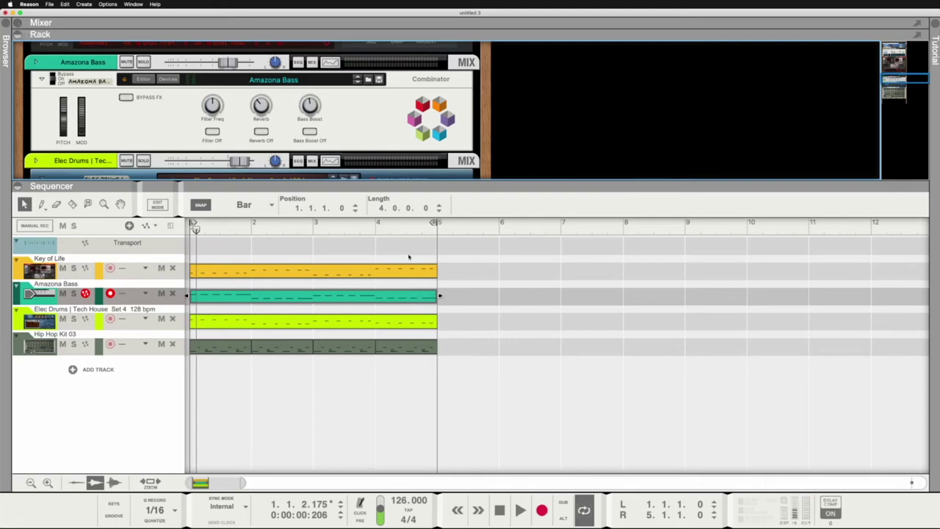
pyautogui.click(17, 22)
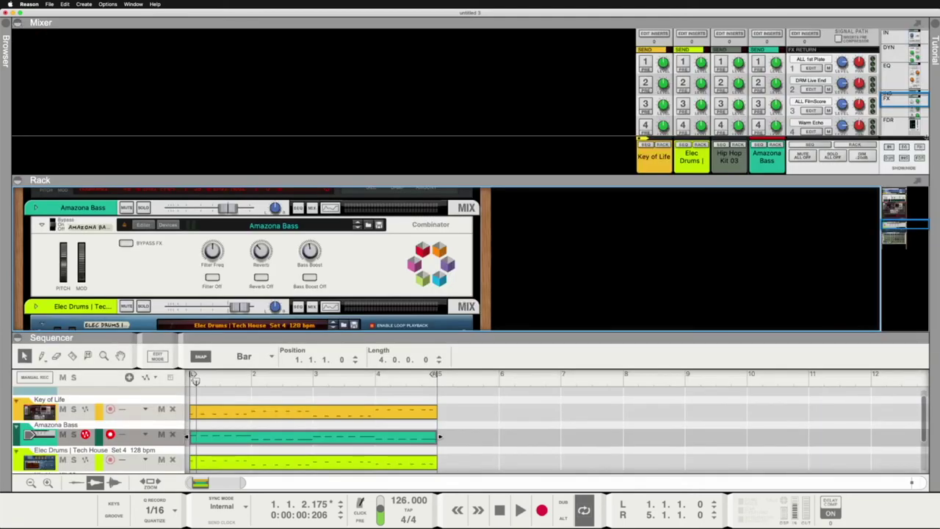
# Collapse the rack (F6) and sequencer (F7) so the mixer fills the window
pyautogui.moveTo(896, 98); pyautogui.dragTo(885, 16)
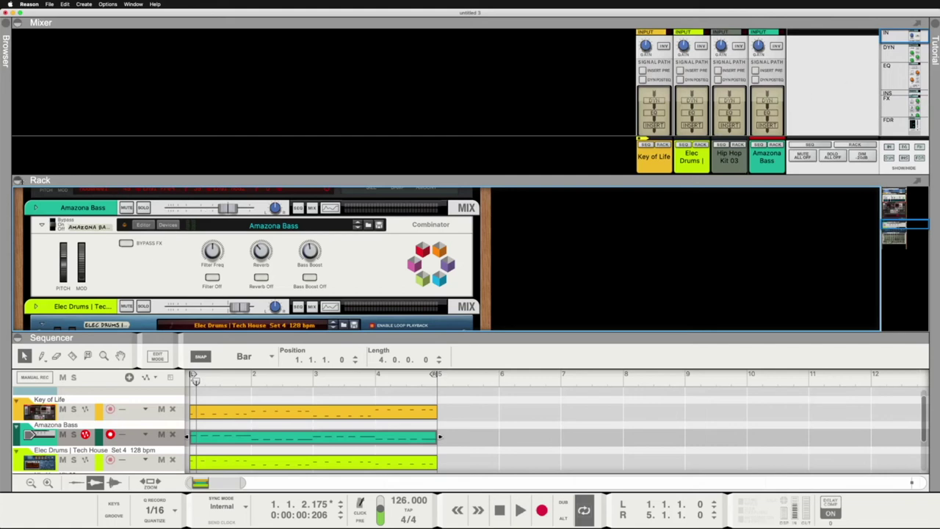
pyautogui.press('F6')
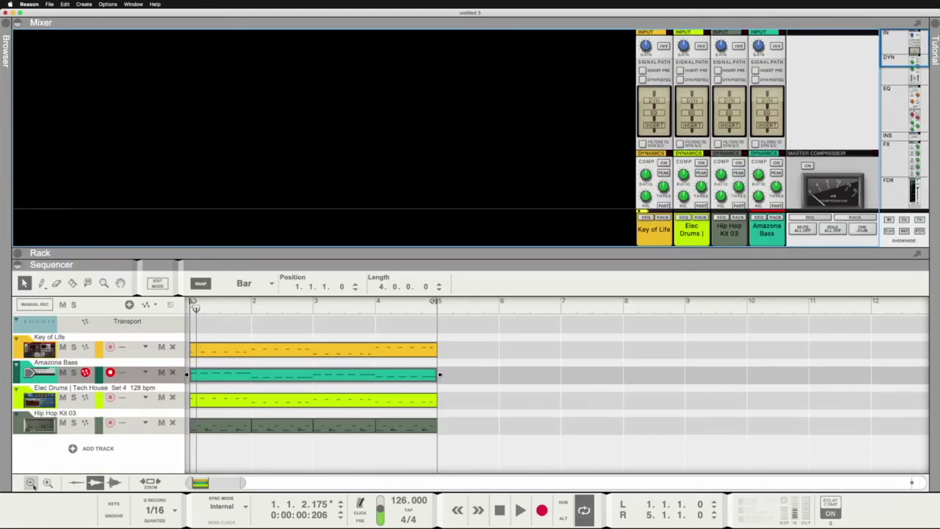
pyautogui.press('F7')
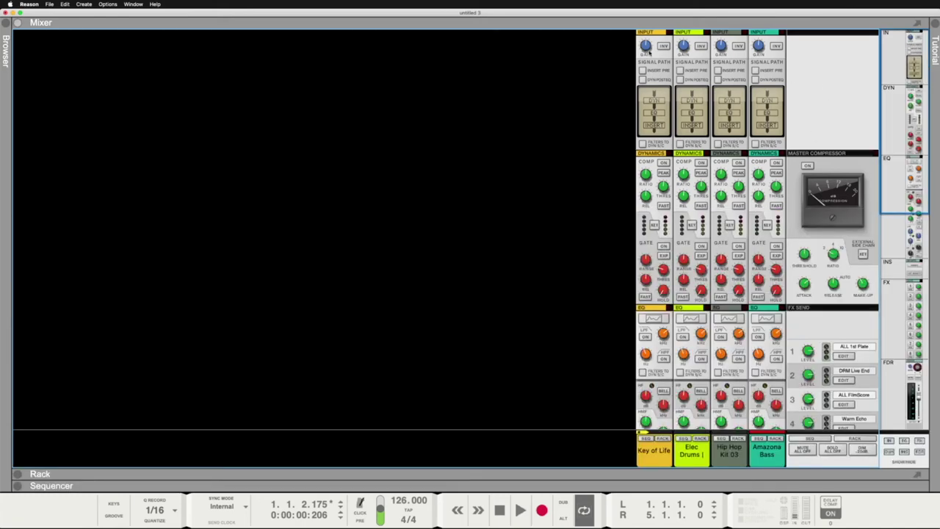
pyautogui.scroll(-10, 813, 141)
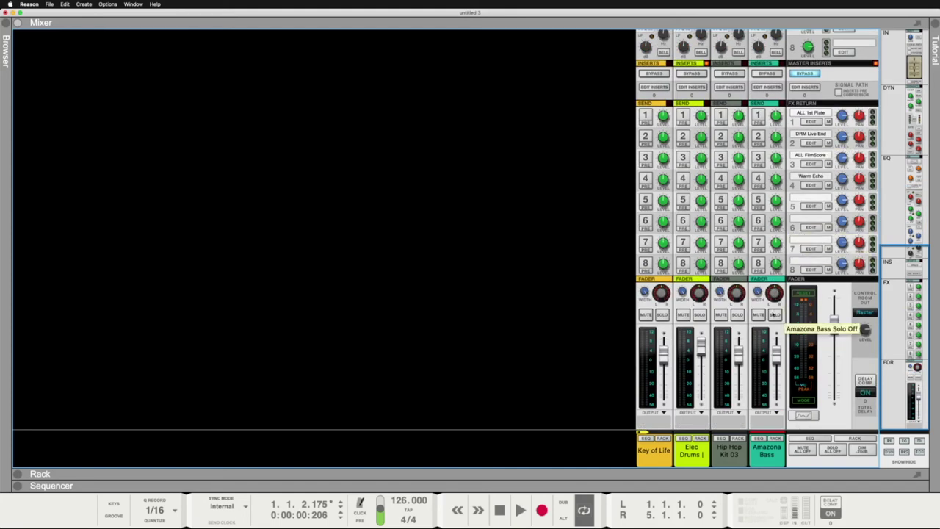
# Audition the Amazona Bass and Hip Hop Kit 03 channels with Solo and Mute during playback
pyautogui.click(775, 314)
pyautogui.press('space')
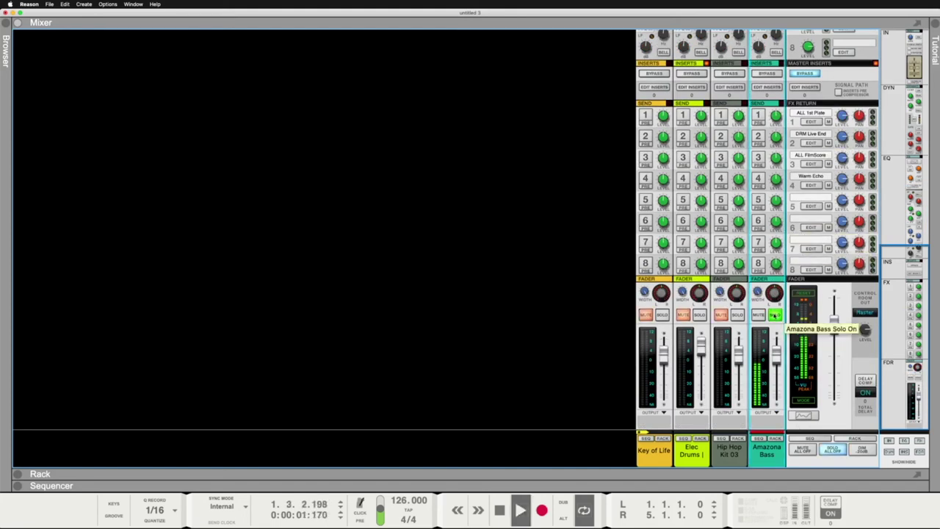
pyautogui.click(775, 315)
pyautogui.click(720, 314)
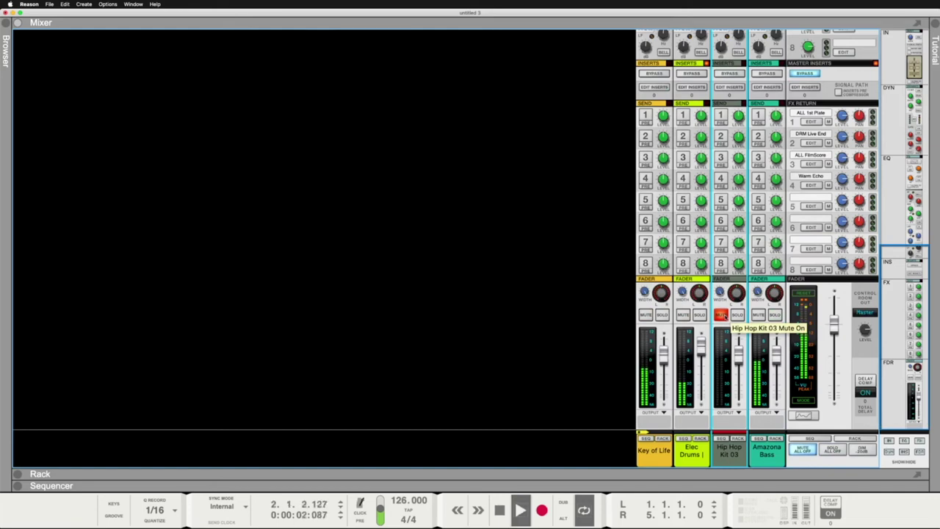
pyautogui.click(720, 315)
pyautogui.click(736, 315)
pyautogui.press('space')
pyautogui.click(736, 315)
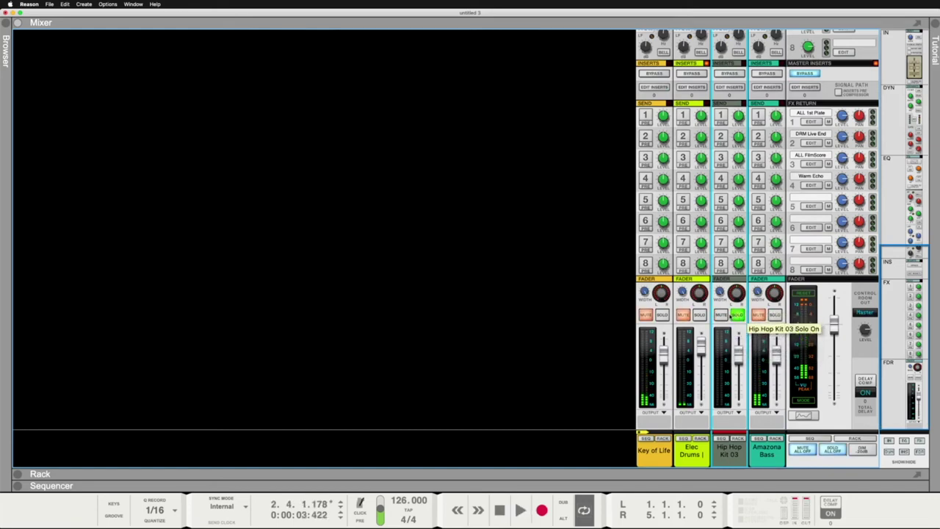
pyautogui.press('space')
# Leave Hip Hop Kit 03 muted while auditioning the Elec Drums and Key of Life channels
pyautogui.click(720, 314)
pyautogui.press('space')
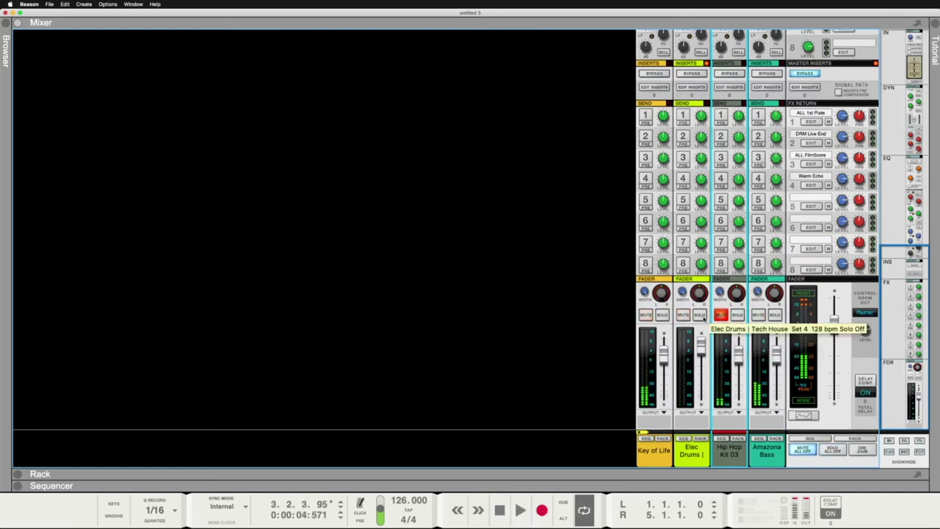
pyautogui.click(698, 320)
pyautogui.press('space')
pyautogui.press('space')
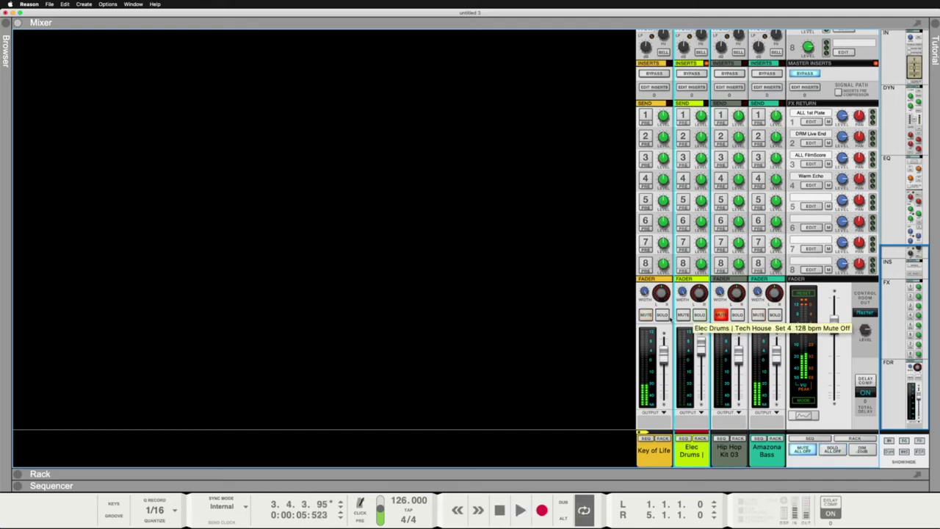
pyautogui.click(662, 314)
pyautogui.press('space')
pyautogui.press('space')
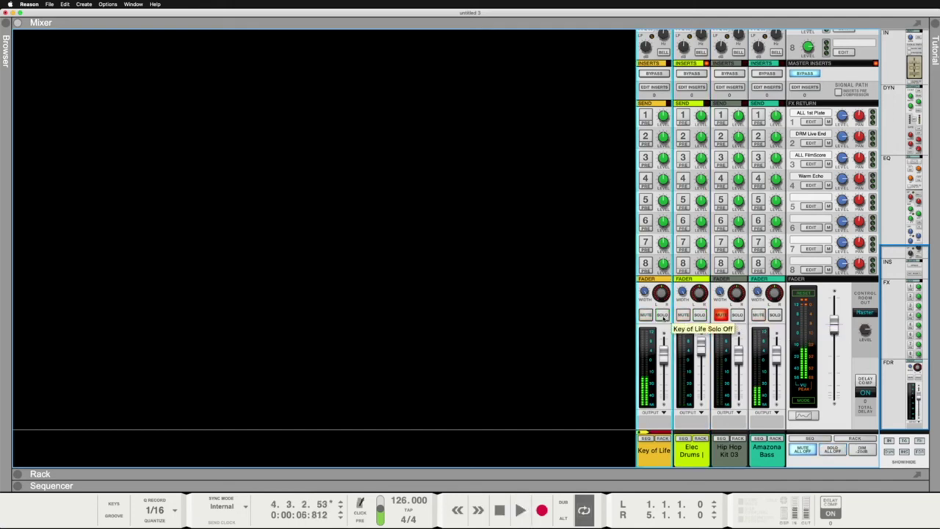
pyautogui.click(662, 315)
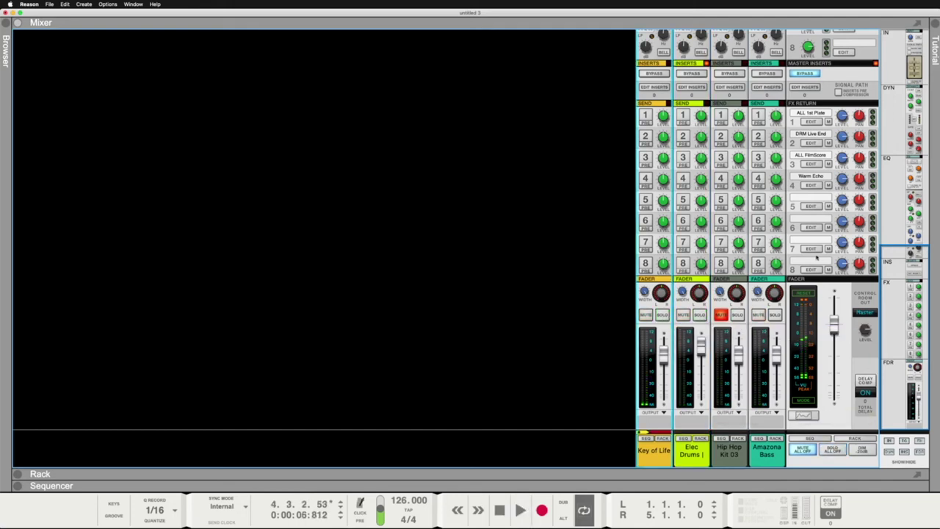
pyautogui.scroll(10, 832, 151)
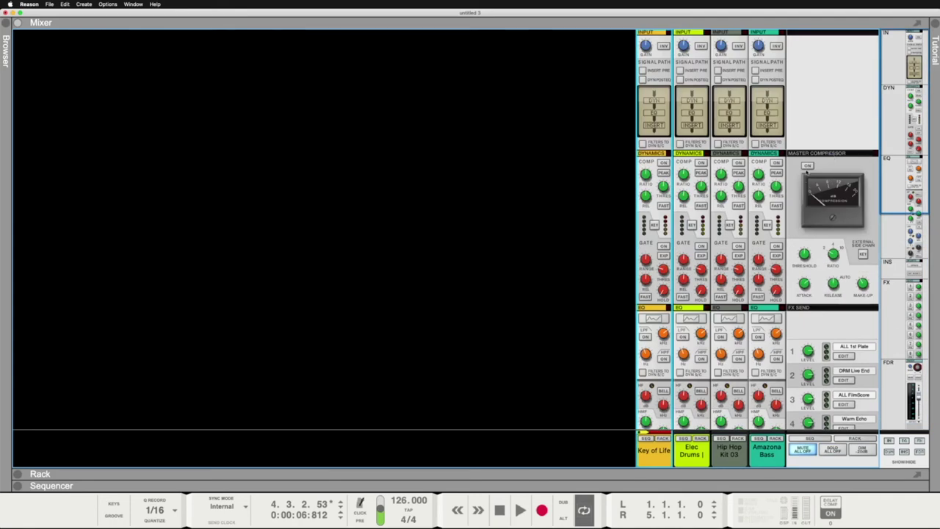
# Turn on the master compressor and raise its Ratio
pyautogui.click(806, 167)
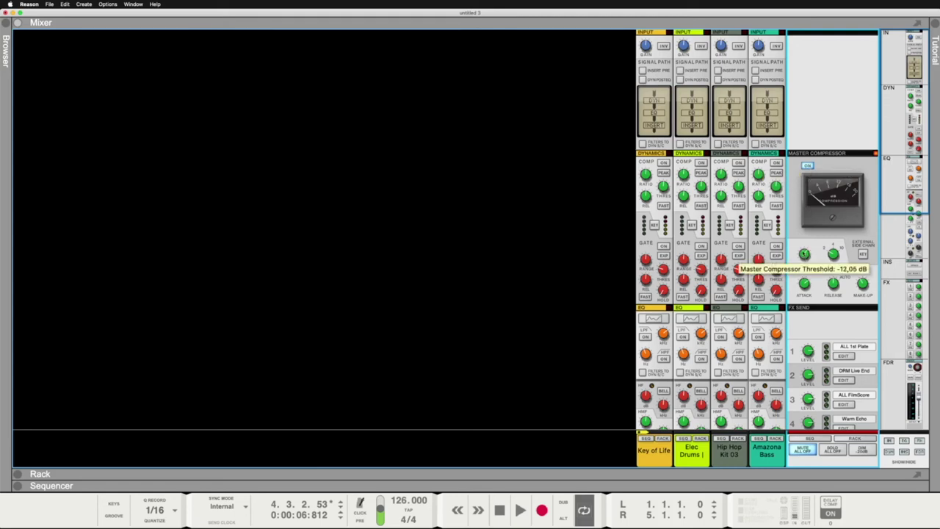
pyautogui.moveTo(832, 254)
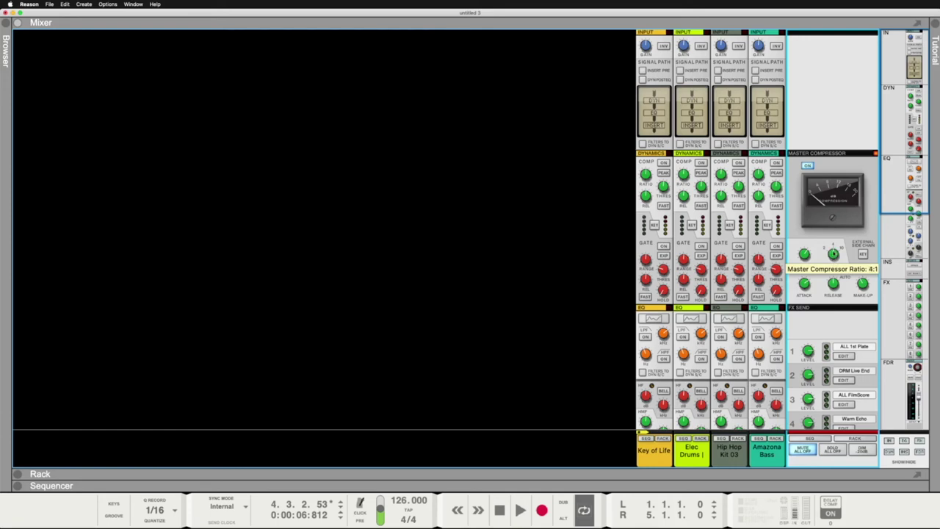
pyautogui.moveTo(833, 252); pyautogui.dragTo(807, 272)
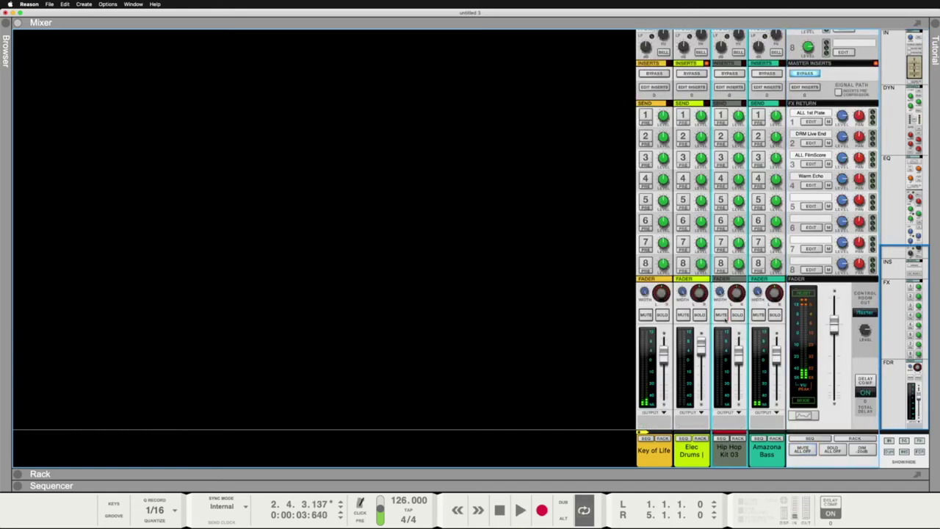
# Play the song and lower the master compressor Threshold to -8.03 dB
pyautogui.press('space')
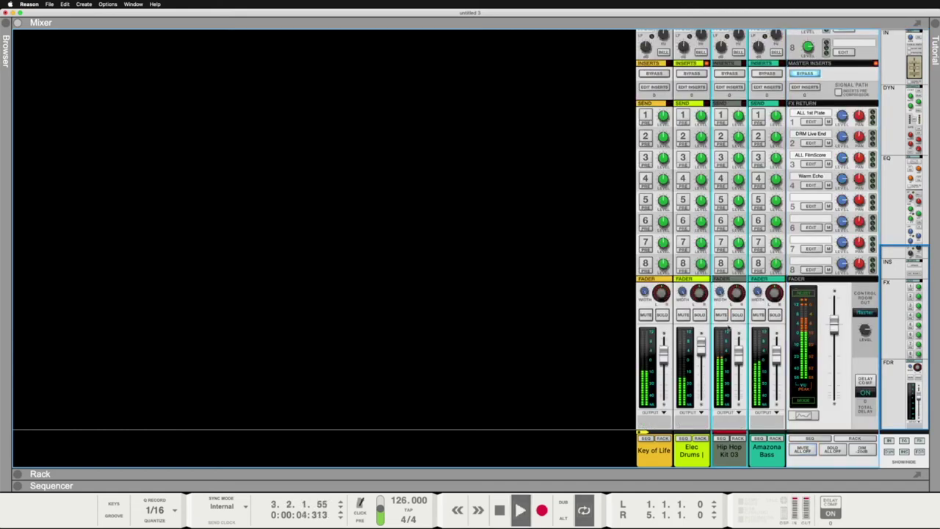
pyautogui.scroll(5, 734, 323)
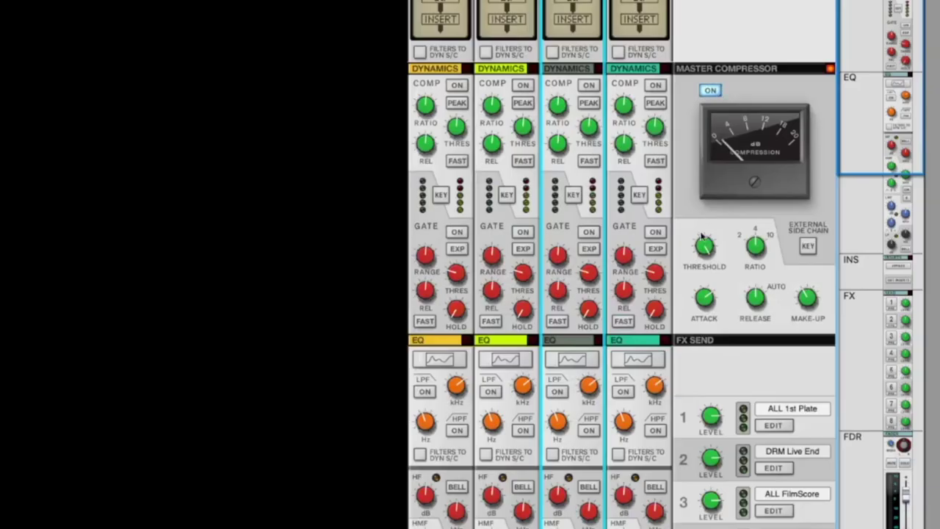
pyautogui.moveTo(704, 247); pyautogui.dragTo(727, 266)
pyautogui.scroll(-8, 793, 292)
pyautogui.scroll(-8, 793, 292)
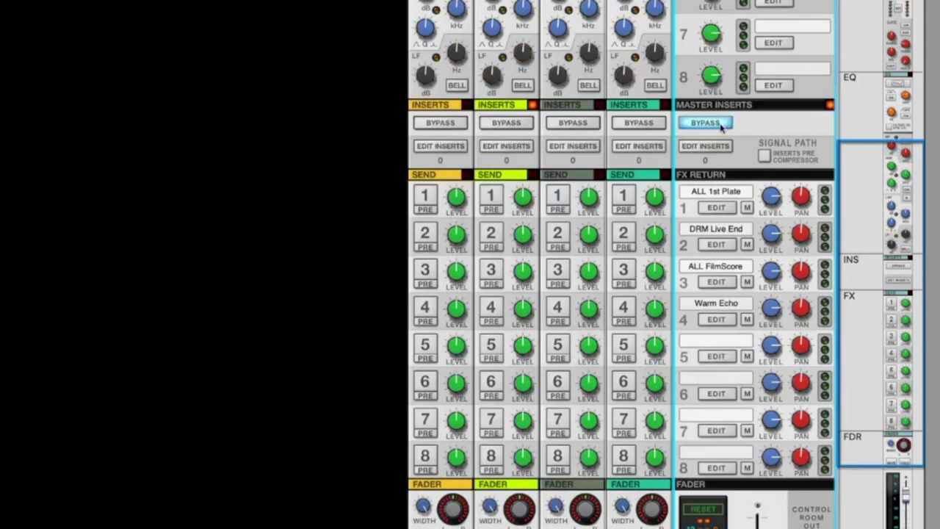
# Take the Master Inserts out of bypass, then open the rack to find the Compressor and Maximizer
pyautogui.click(720, 124)
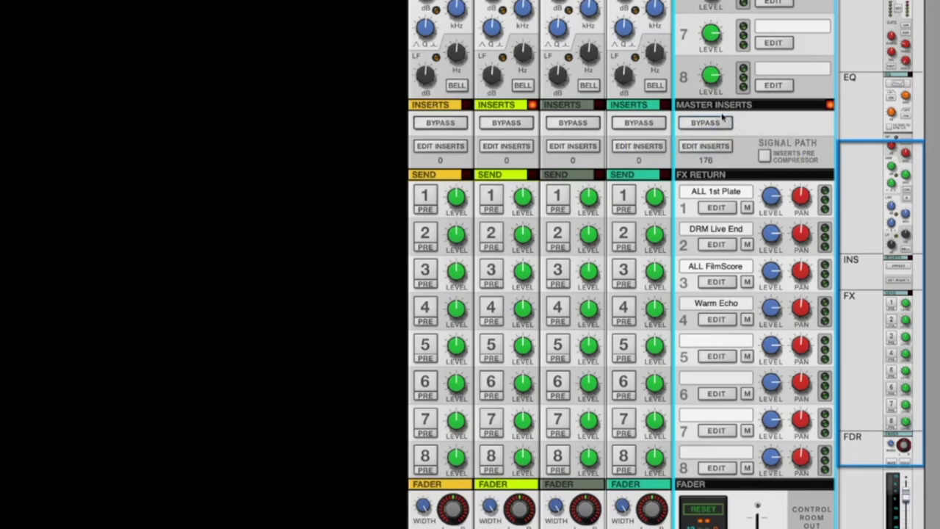
pyautogui.click(707, 148)
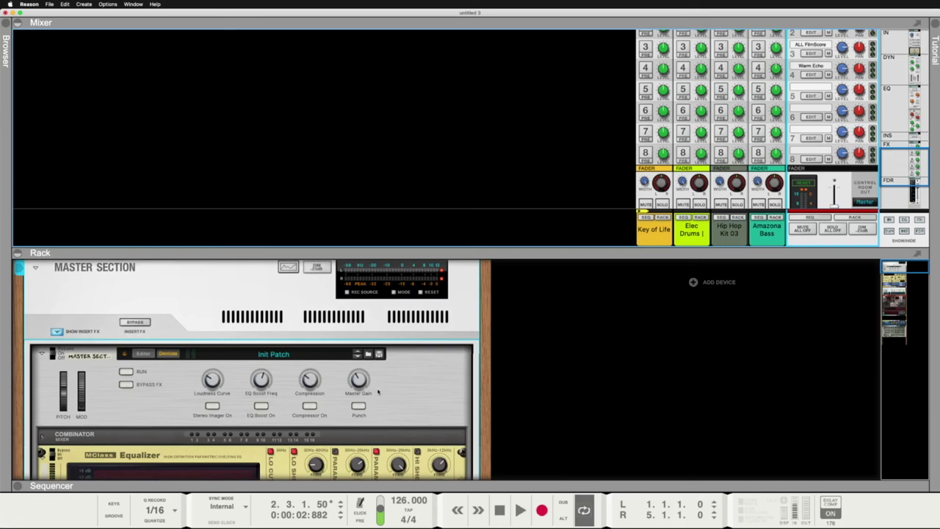
pyautogui.scroll(-20, 378, 392)
pyautogui.scroll(15, 378, 392)
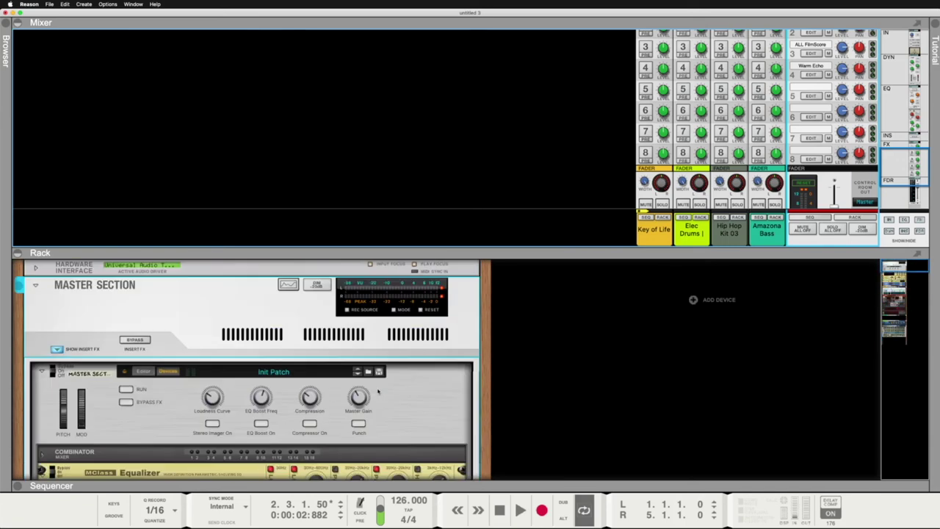
pyautogui.scroll(-8, 378, 391)
pyautogui.scroll(1, 378, 391)
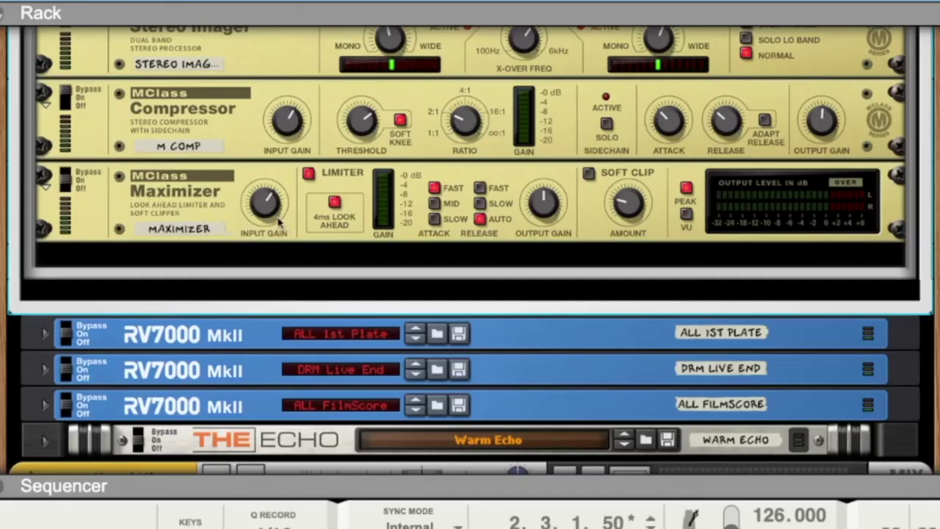
# Tune the MClass Maximizer input gain during playback, trying 11.8 and 2.8 dB, settling near 0.6 dB
pyautogui.click(278, 217)
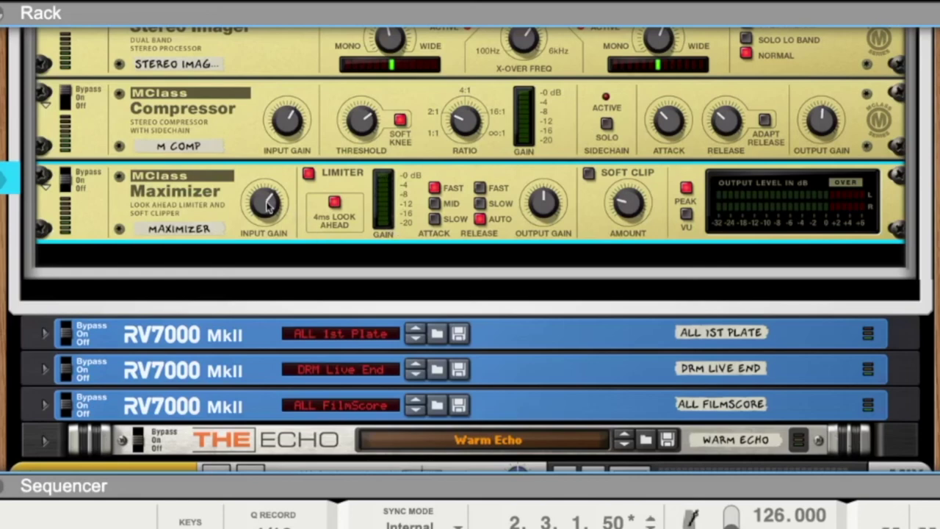
pyautogui.moveTo(267, 206); pyautogui.dragTo(268, 241)
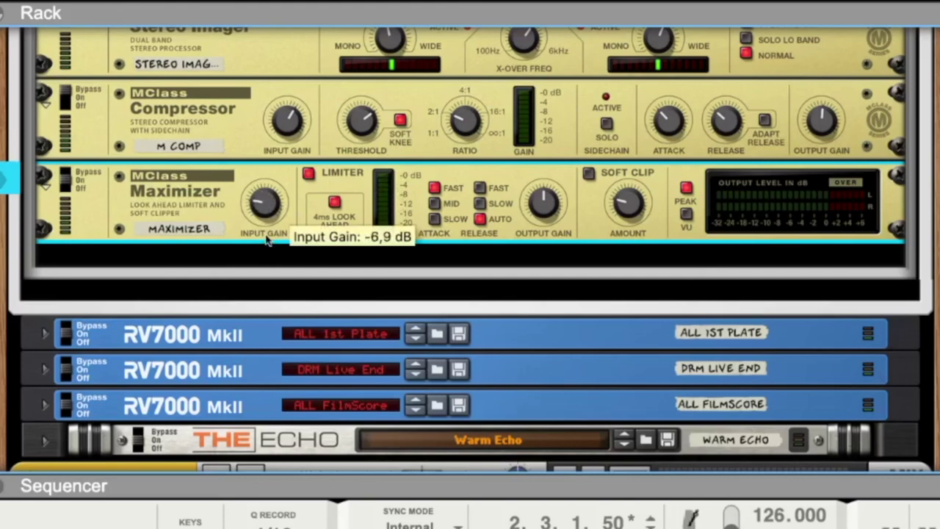
pyautogui.press('space')
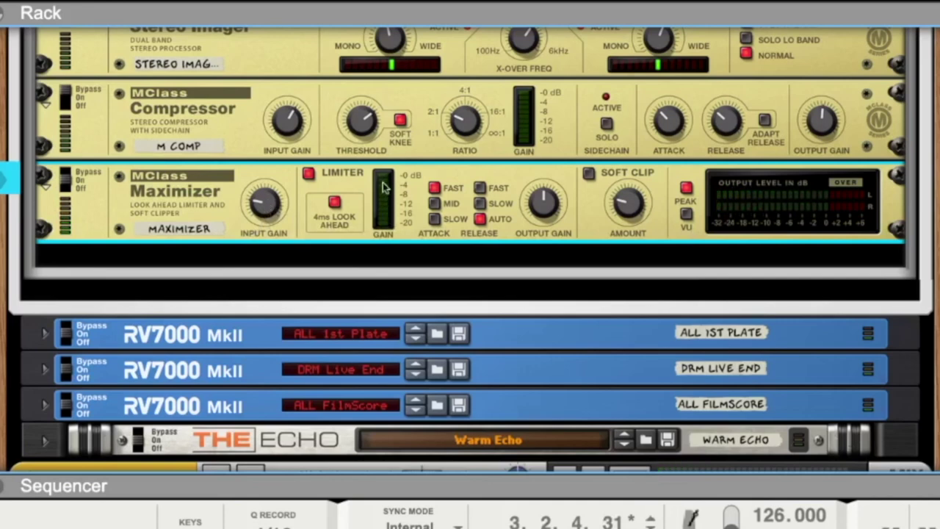
pyautogui.moveTo(270, 199)
pyautogui.mouseDown()
pyautogui.moveTo(271, 178)
pyautogui.moveTo(266, 203)
pyautogui.mouseUp()
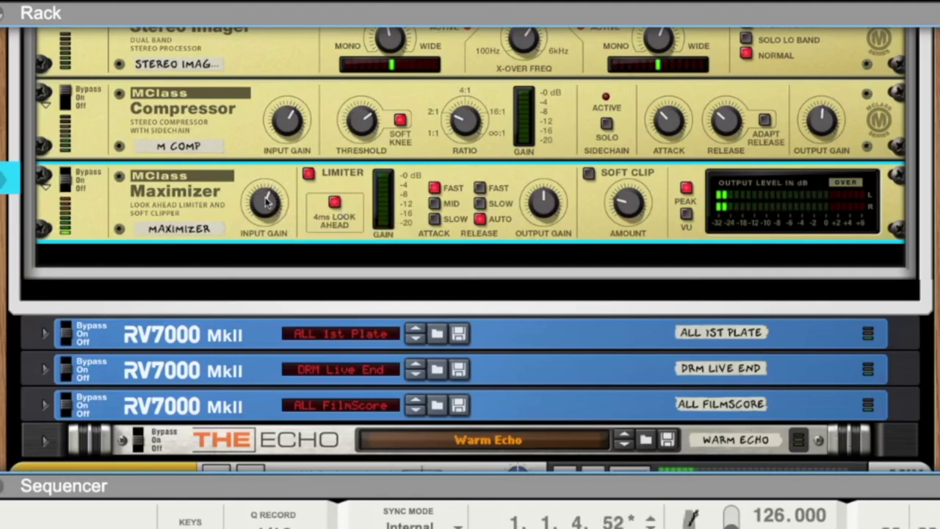
pyautogui.moveTo(266, 203)
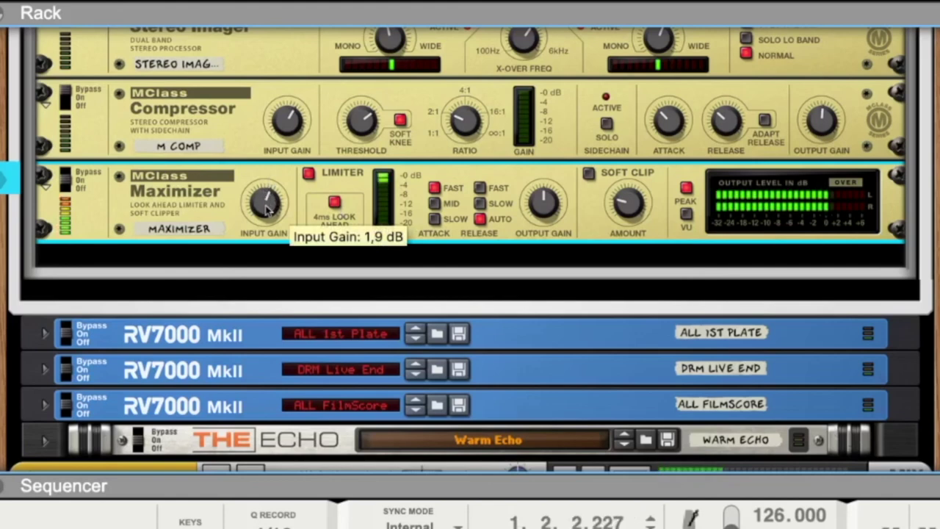
pyautogui.moveTo(266, 208); pyautogui.dragTo(272, 171)
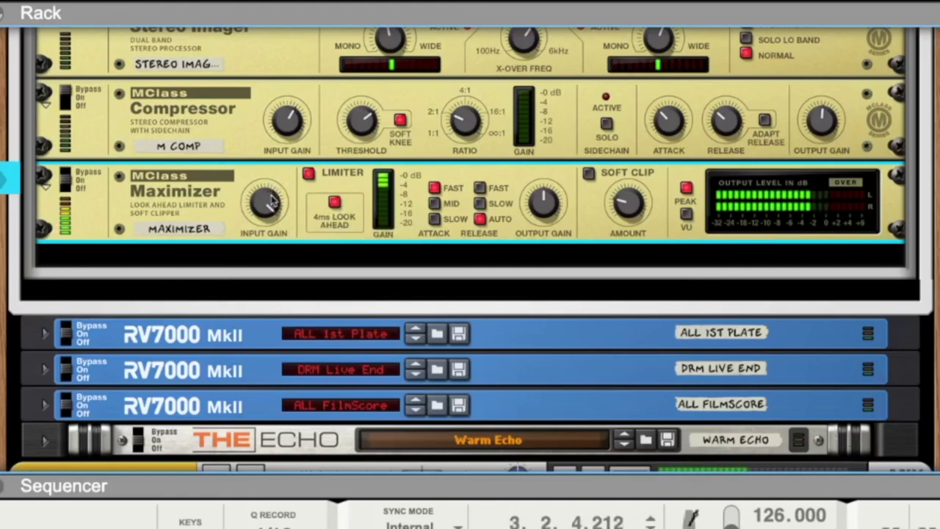
pyautogui.moveTo(272, 202)
pyautogui.moveTo(272, 203); pyautogui.dragTo(273, 232)
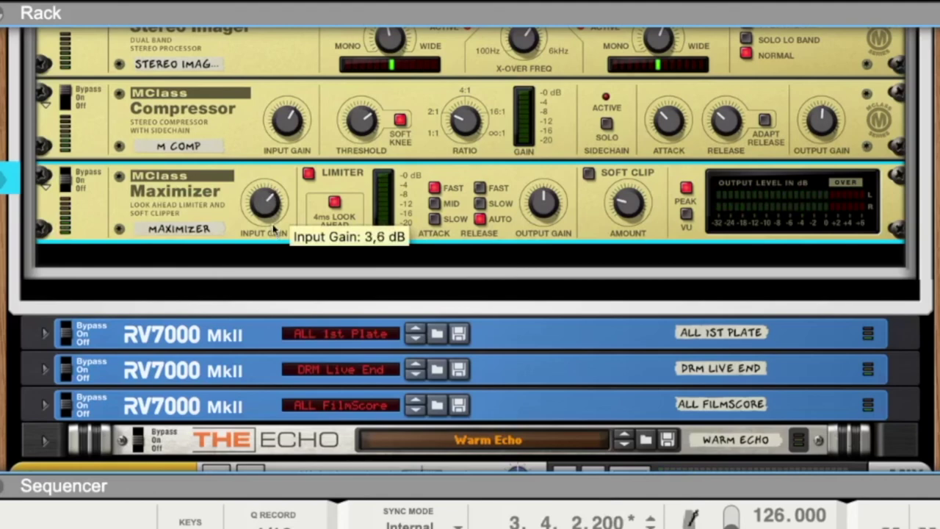
pyautogui.moveTo(274, 220); pyautogui.dragTo(277, 223)
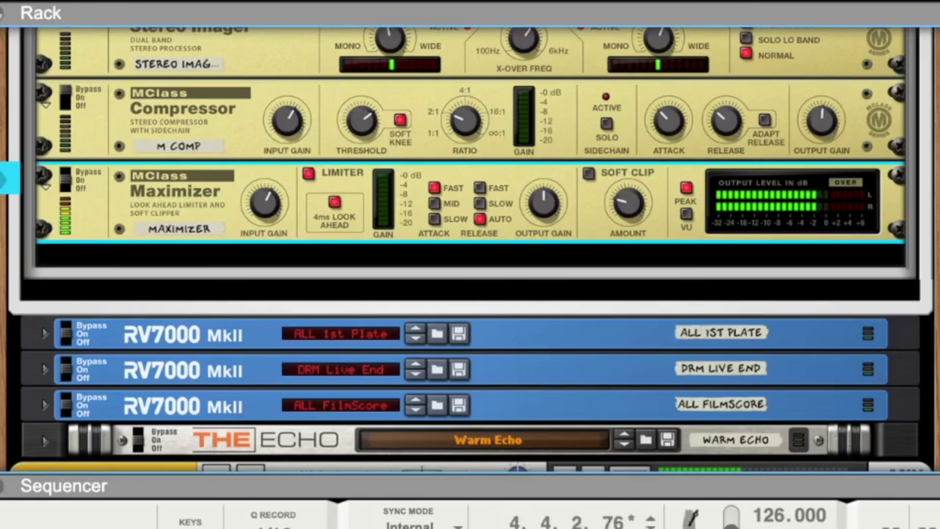
pyautogui.press('Tab')
pyautogui.press('Tab')
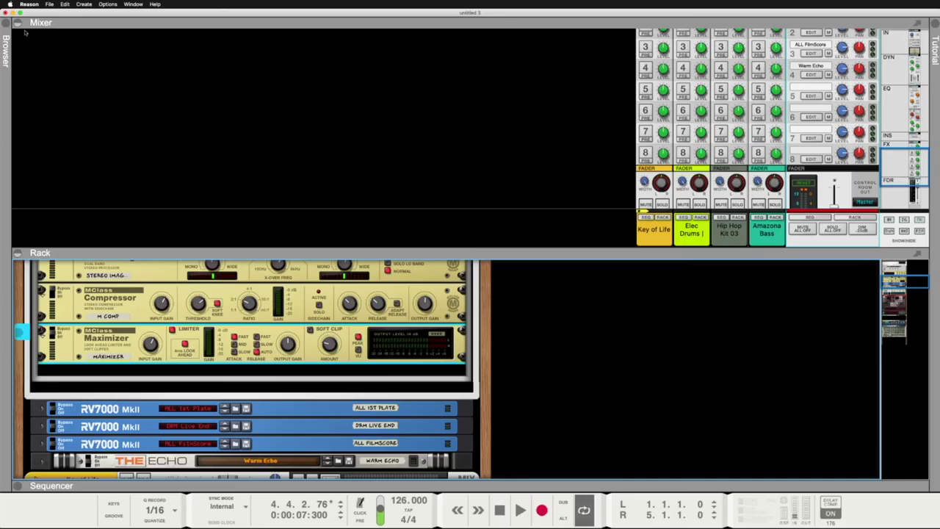
# Collapse the mixer so the rack fills the window
pyautogui.click(17, 23)
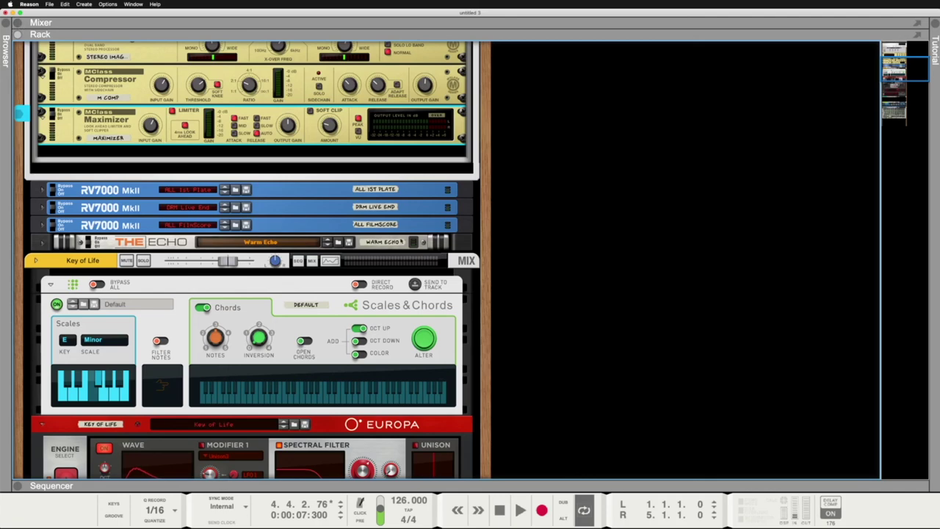
pyautogui.scroll(5, 518, 229)
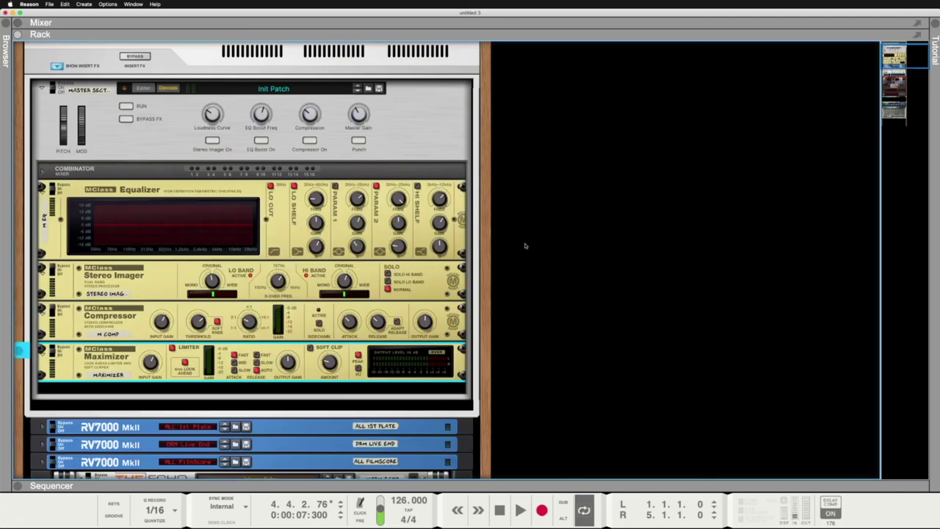
pyautogui.scroll(-5, 525, 246)
pyautogui.scroll(7, 525, 246)
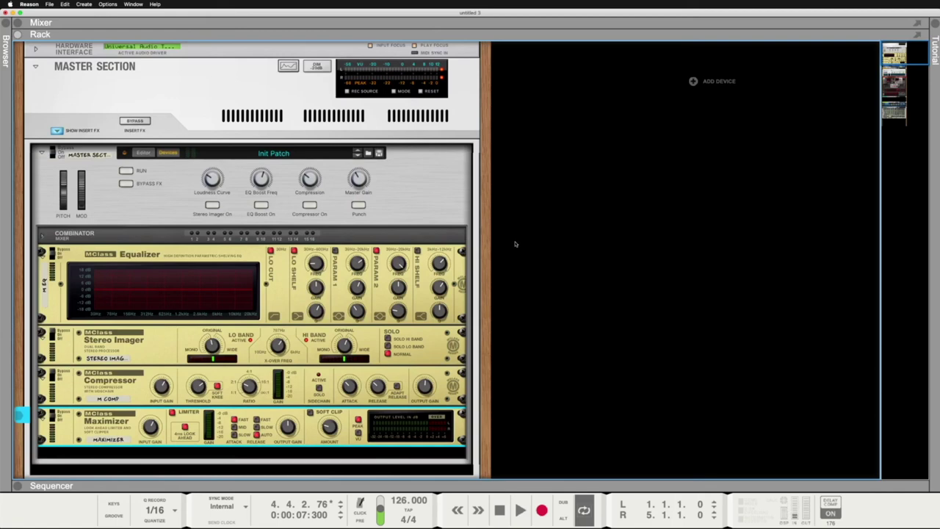
# Inspect the rack's rear cabling at the Master Section, then return to the Dr. OctoRex front panel
pyautogui.press('Tab')
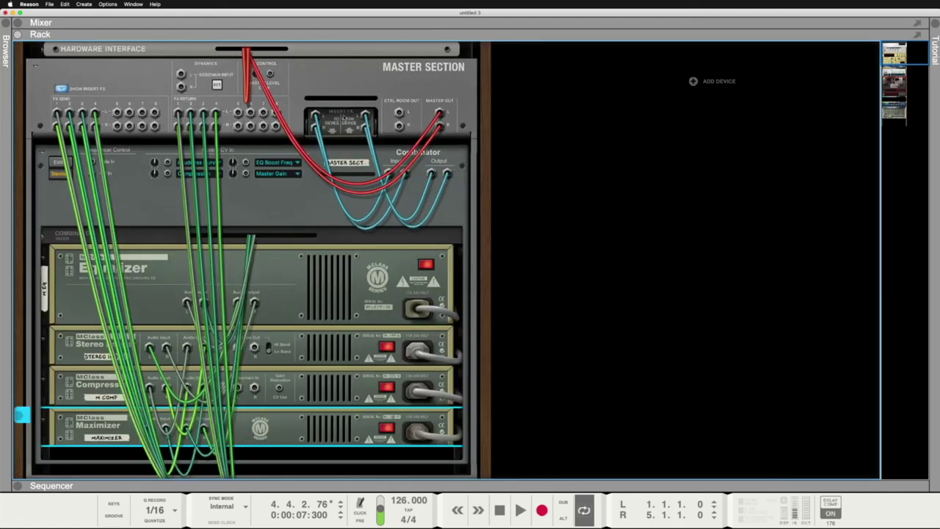
pyautogui.press('Tab')
pyautogui.press('Tab')
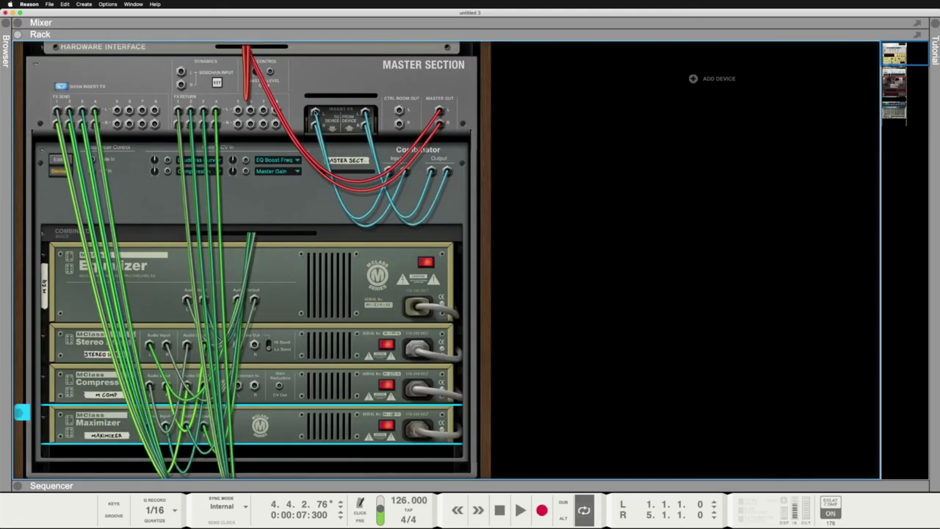
pyautogui.click(316, 114)
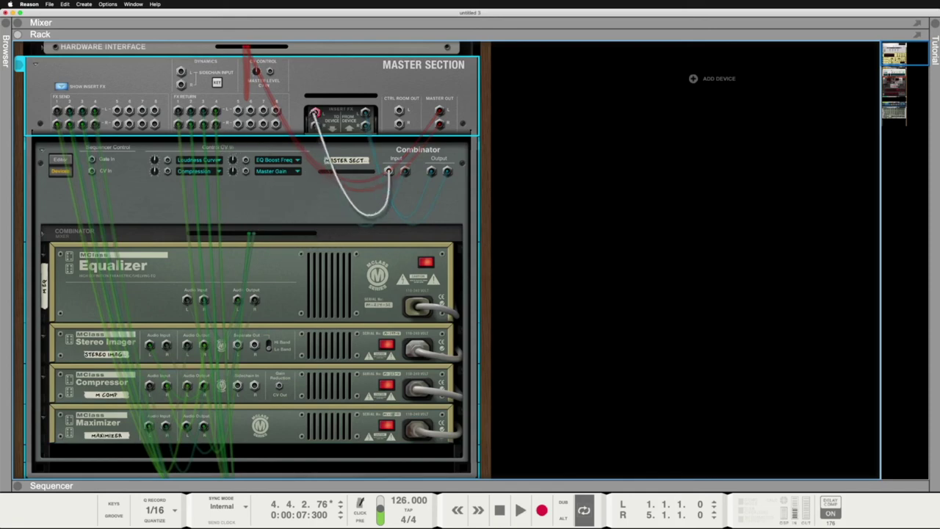
pyautogui.press('Tab')
pyautogui.scroll(-10, 198, 389)
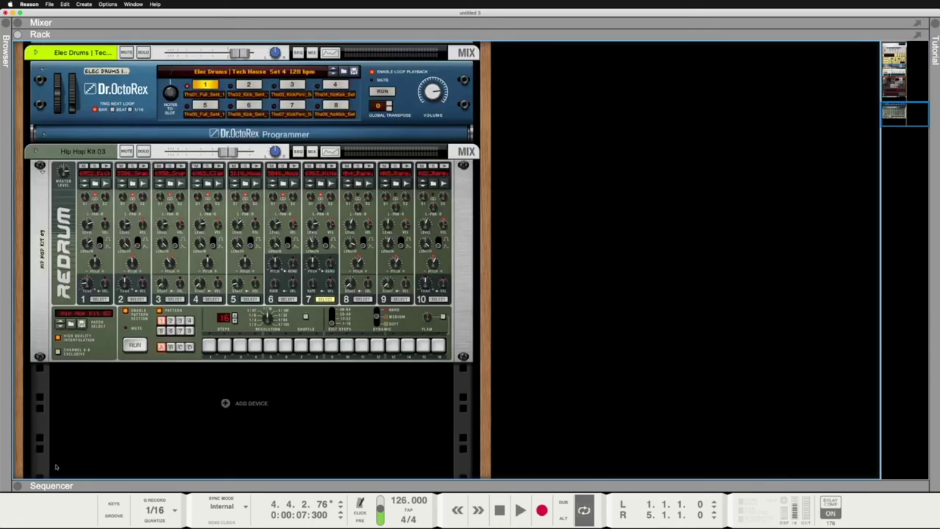
# Reopen the sequencer beneath the rack and play the four-bar song from bar 1, then stop
pyautogui.click(16, 486)
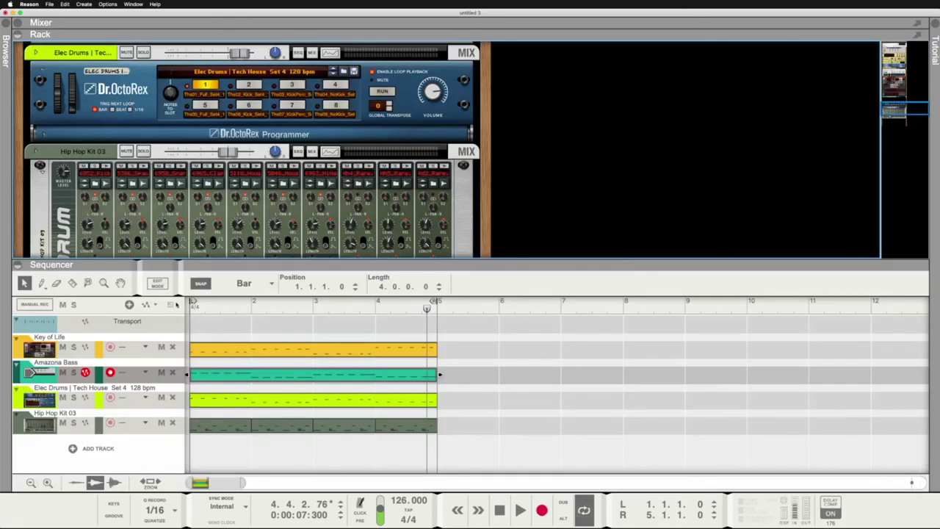
pyautogui.click(195, 308)
pyautogui.press('space')
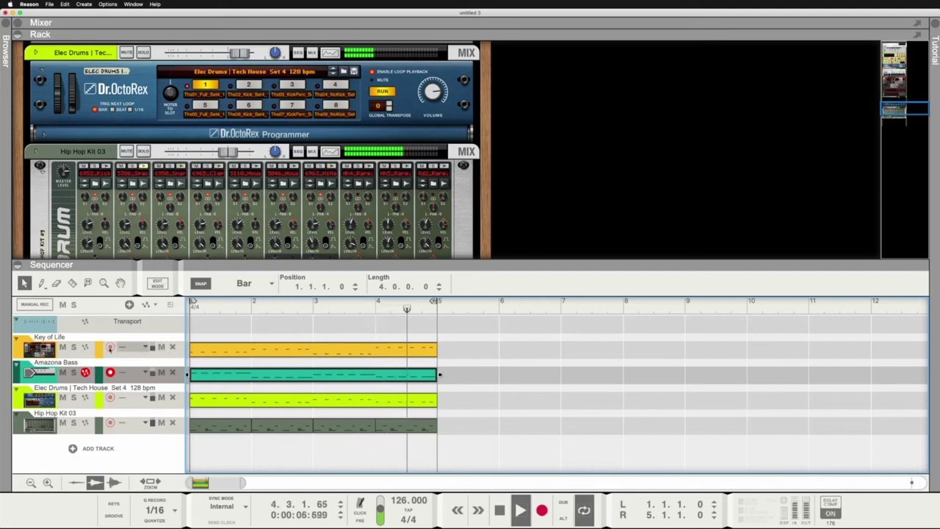
pyautogui.press('space')
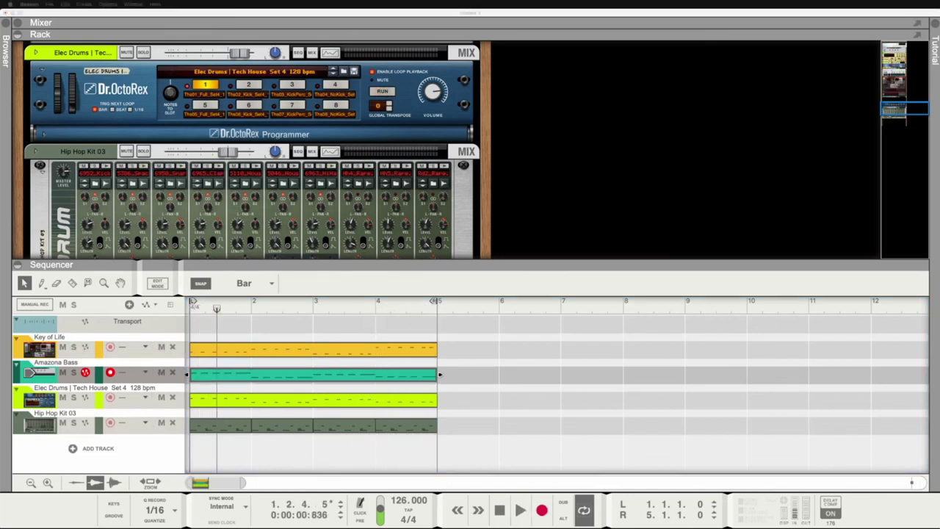